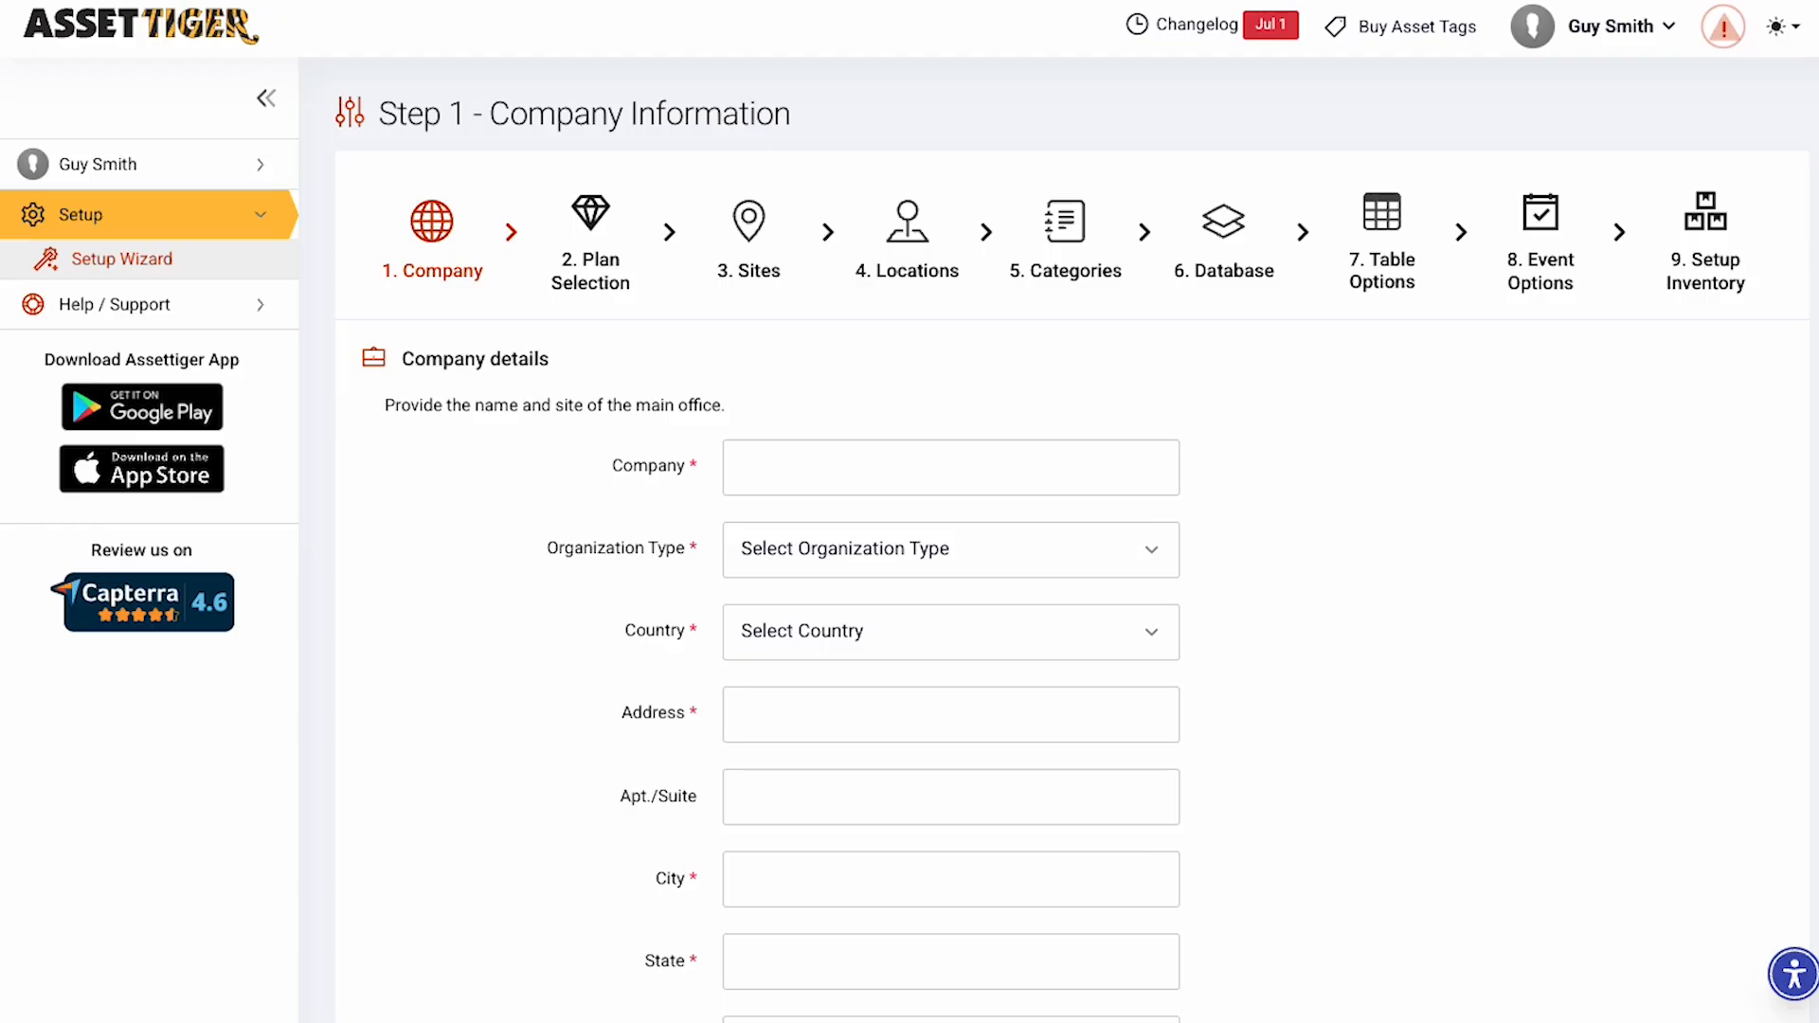
Enter SmartSign as the company, with organization type Large Enterprise and country United States.
click(955, 464)
text(SmartSign)
click(947, 550)
click(913, 701)
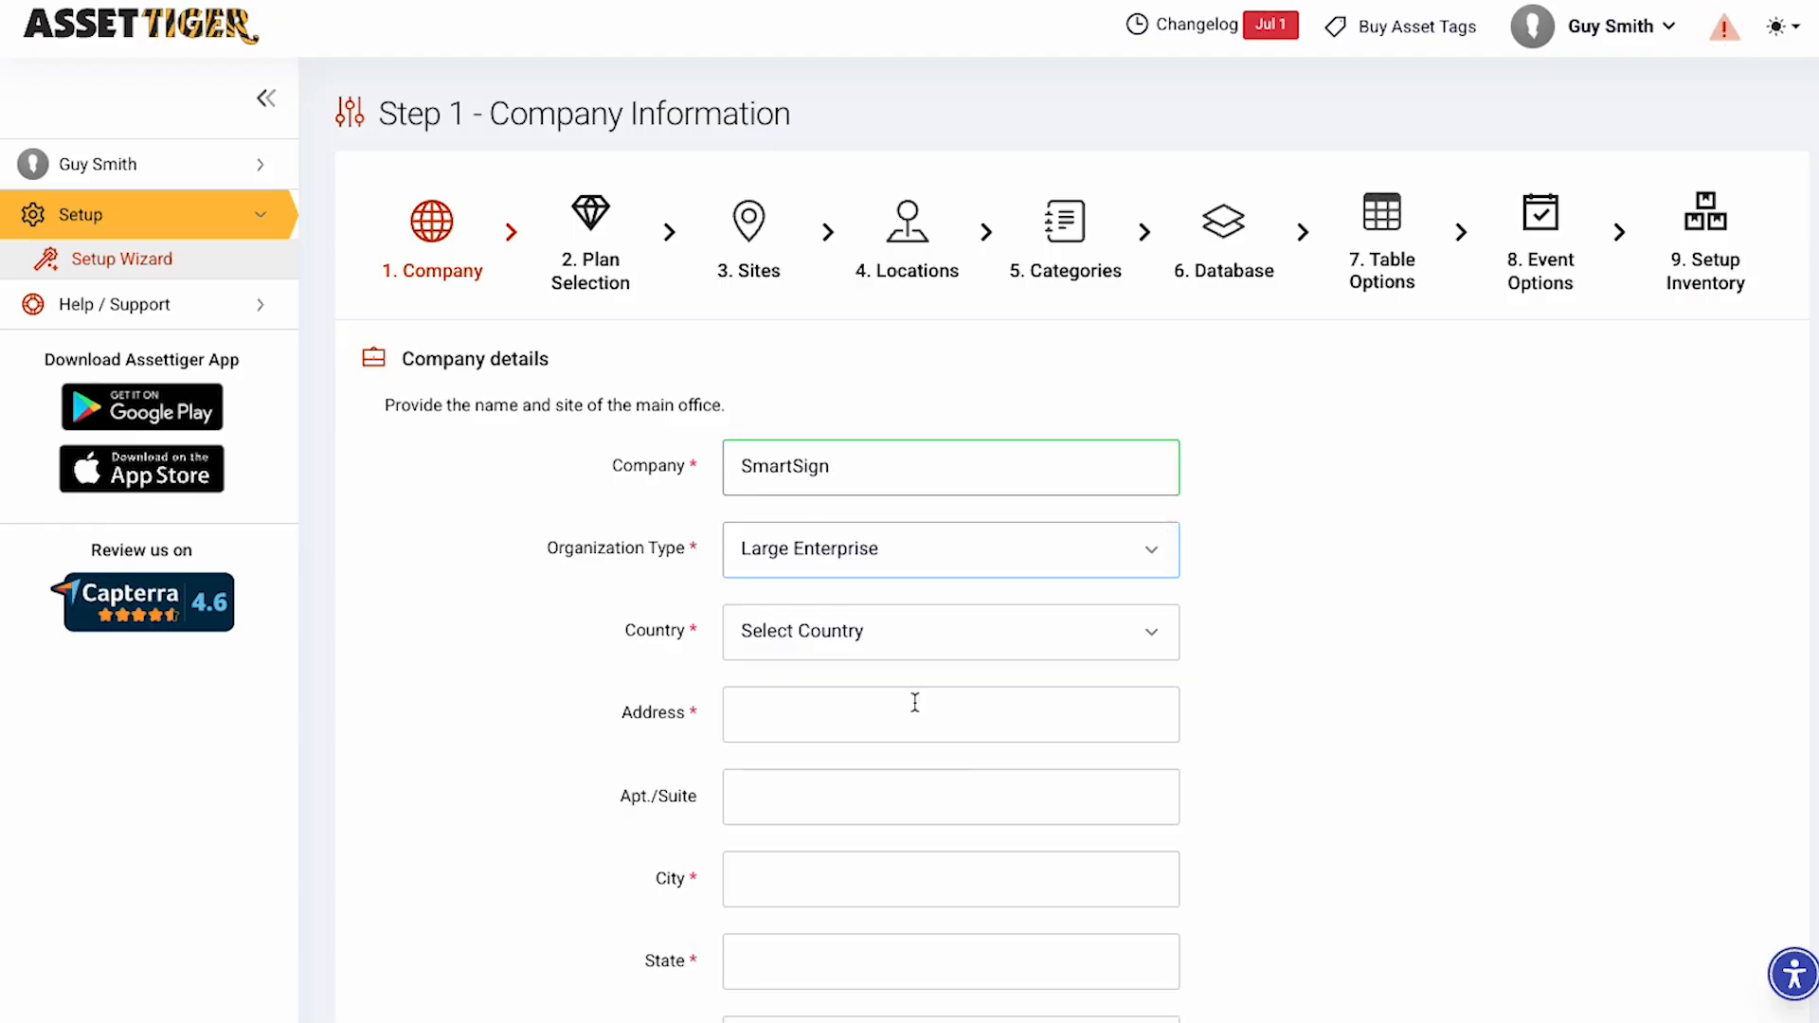
click(900, 639)
scroll(893, 683, down, 15)
click(893, 682)
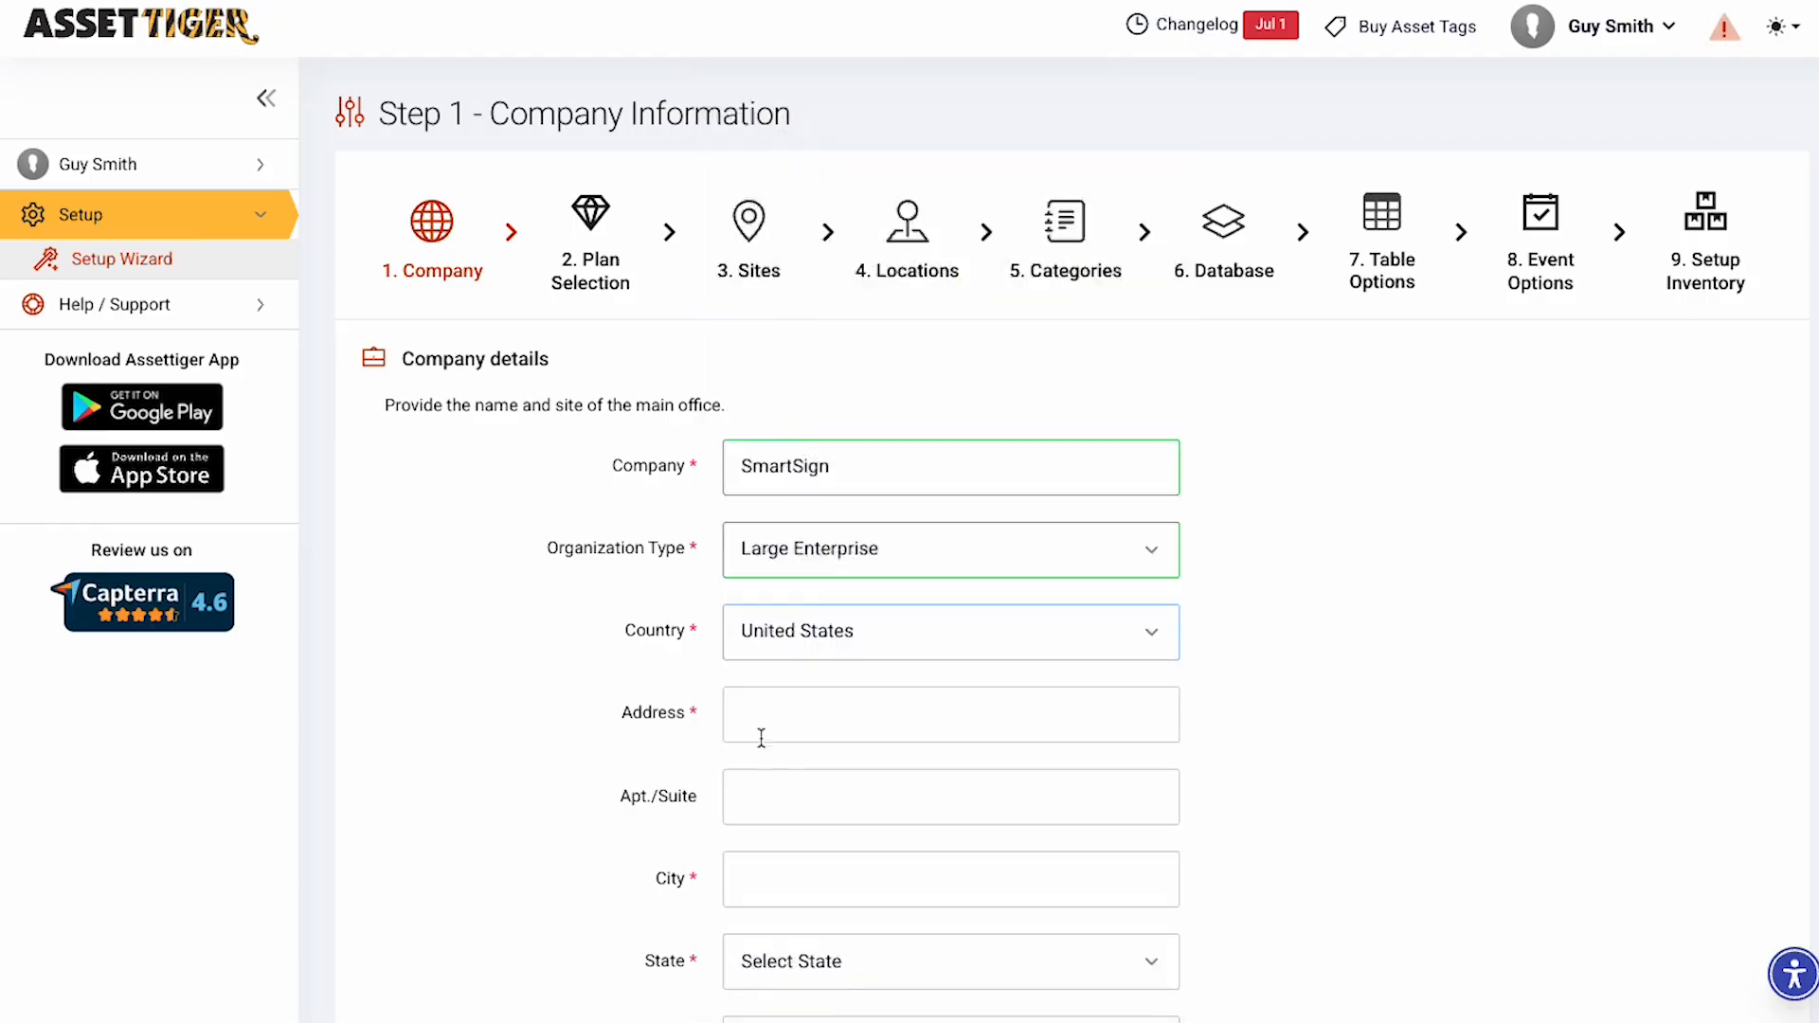
Fill in the main office's street address, suite number, city, state and postal code.
scroll(759, 735, down, 4)
text(300 Cadman Plaza West)
key(Tab)
text(1303)
key(Tab)
text(Brooklyn)
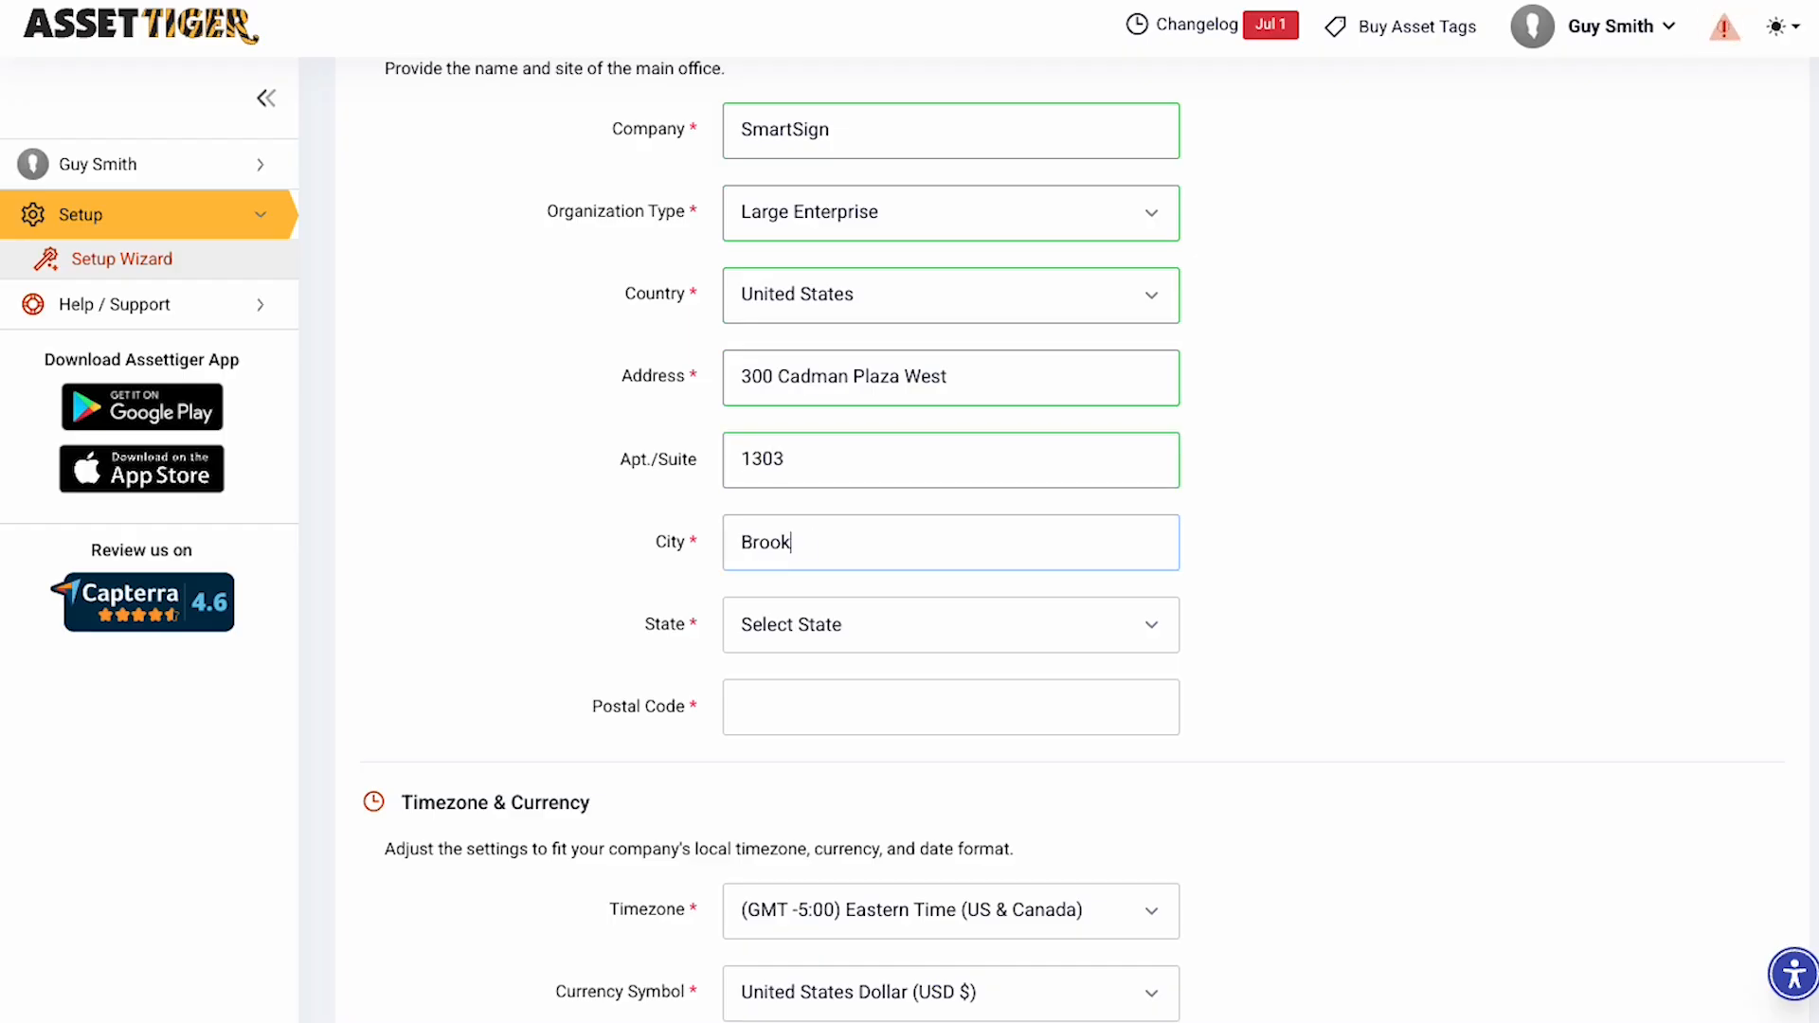
click(887, 624)
click(814, 789)
click(862, 706)
text(10087)
Upload the SmartSign image as the company logo with its full crop area, and proceed to plan selection.
scroll(587, 557, down, 5)
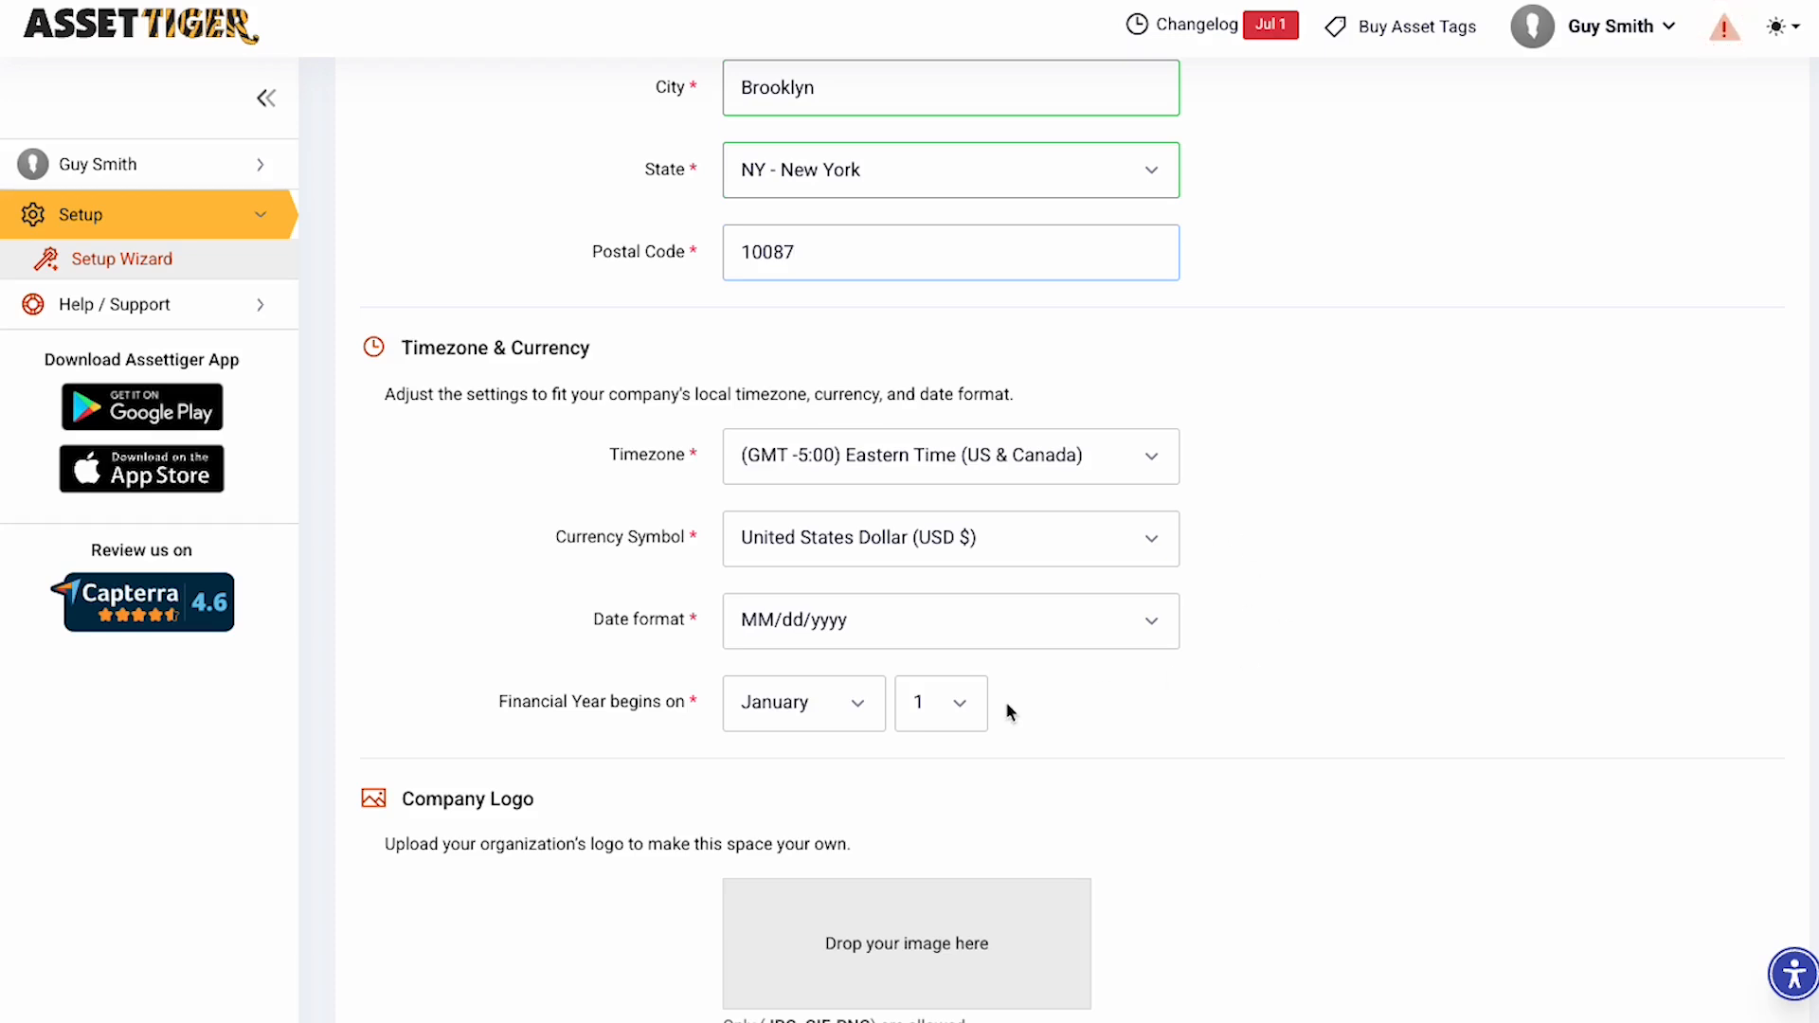
scroll(1007, 711, down, 3)
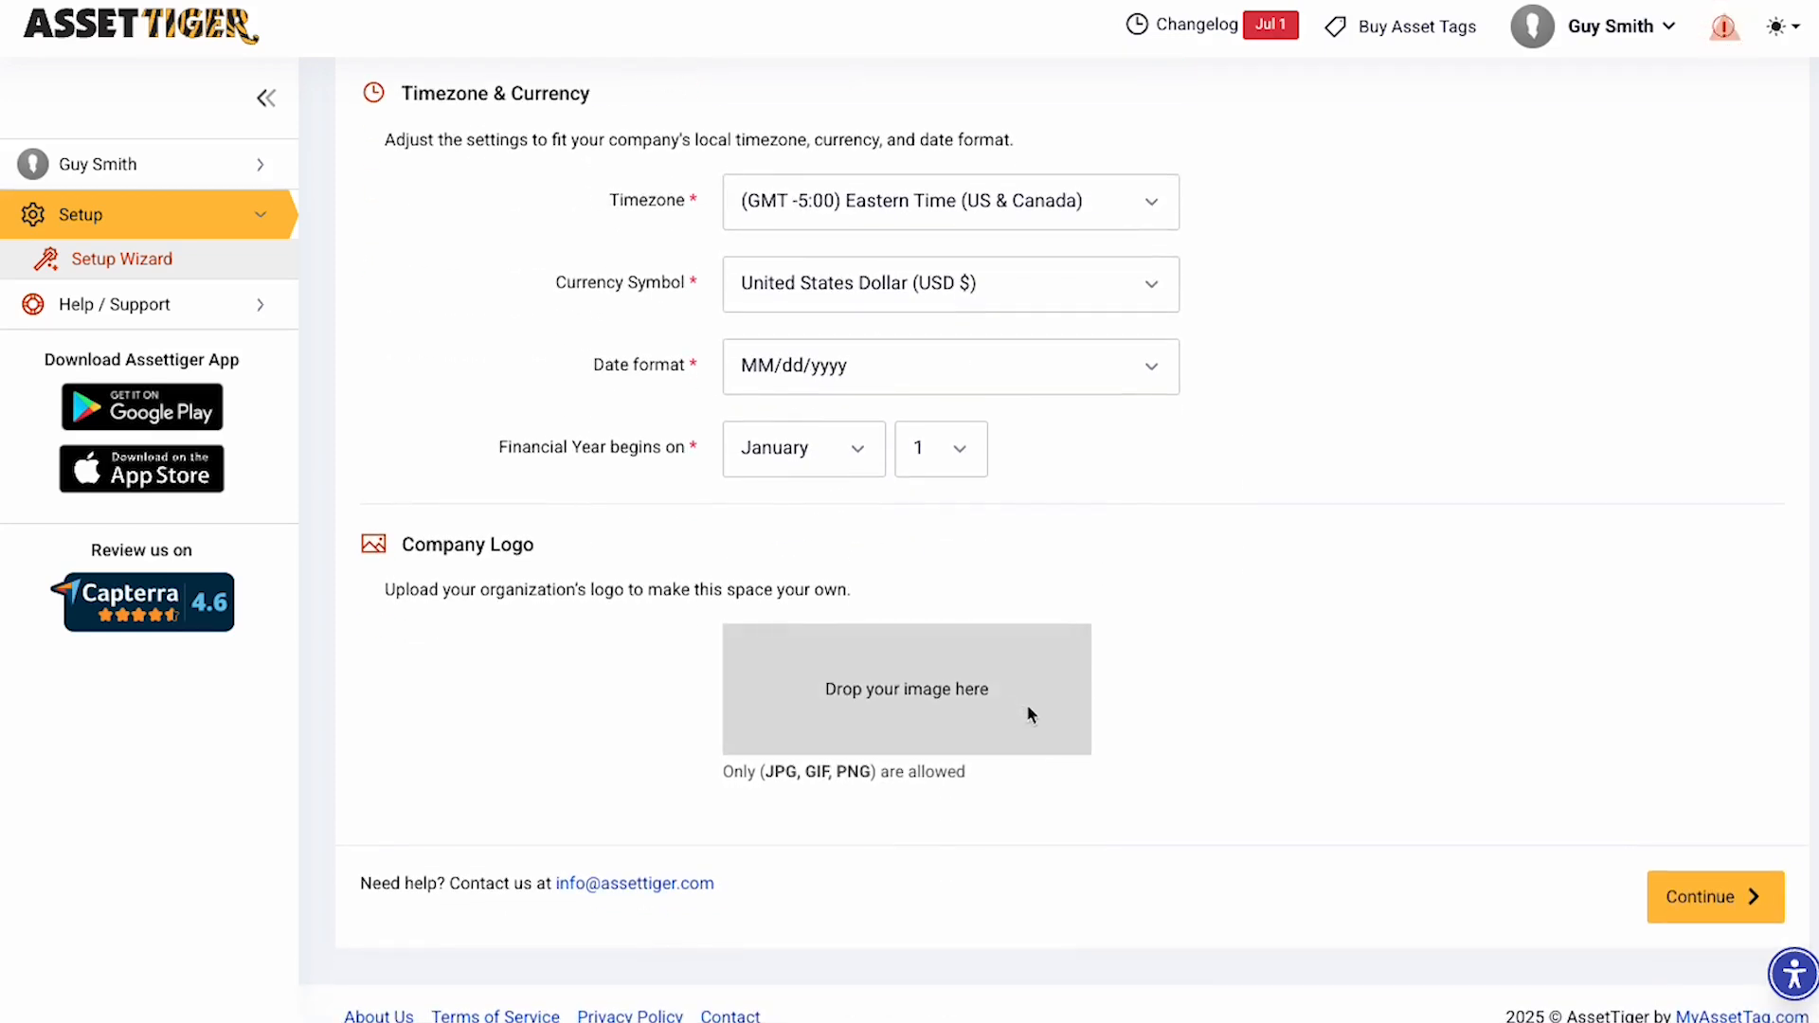
drag(1031, 715, 886, 699)
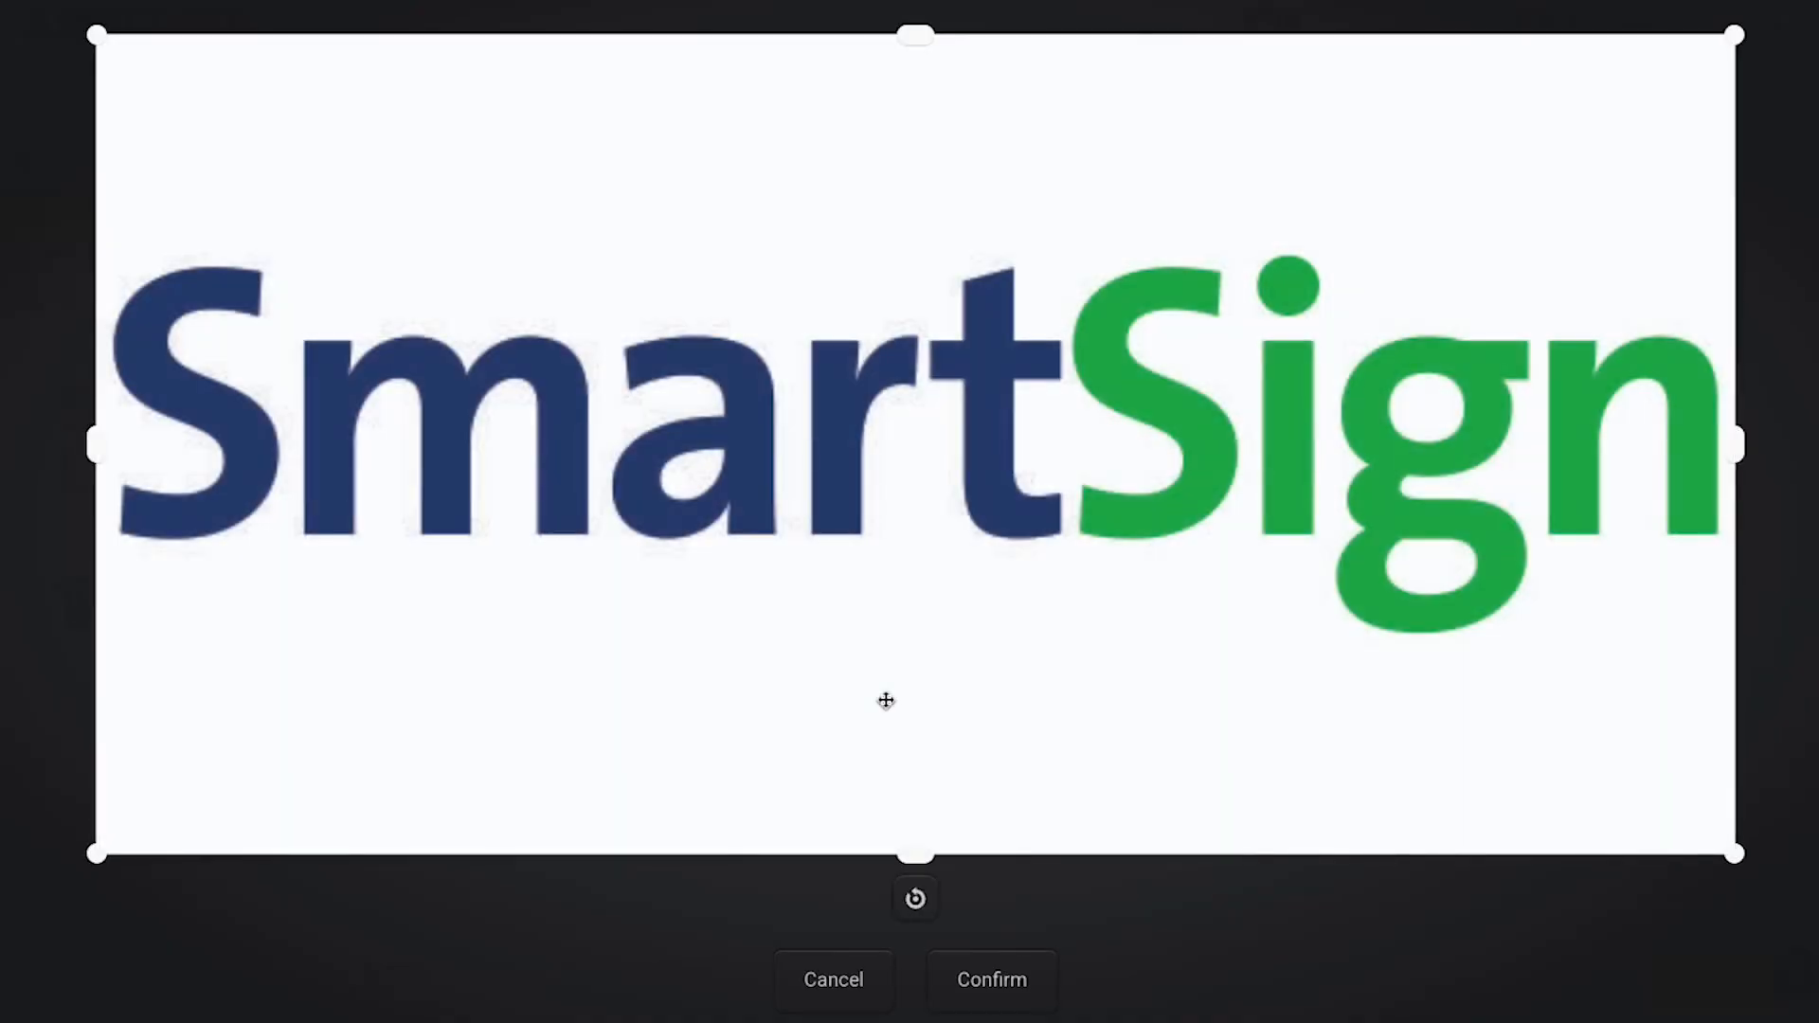
click(1001, 967)
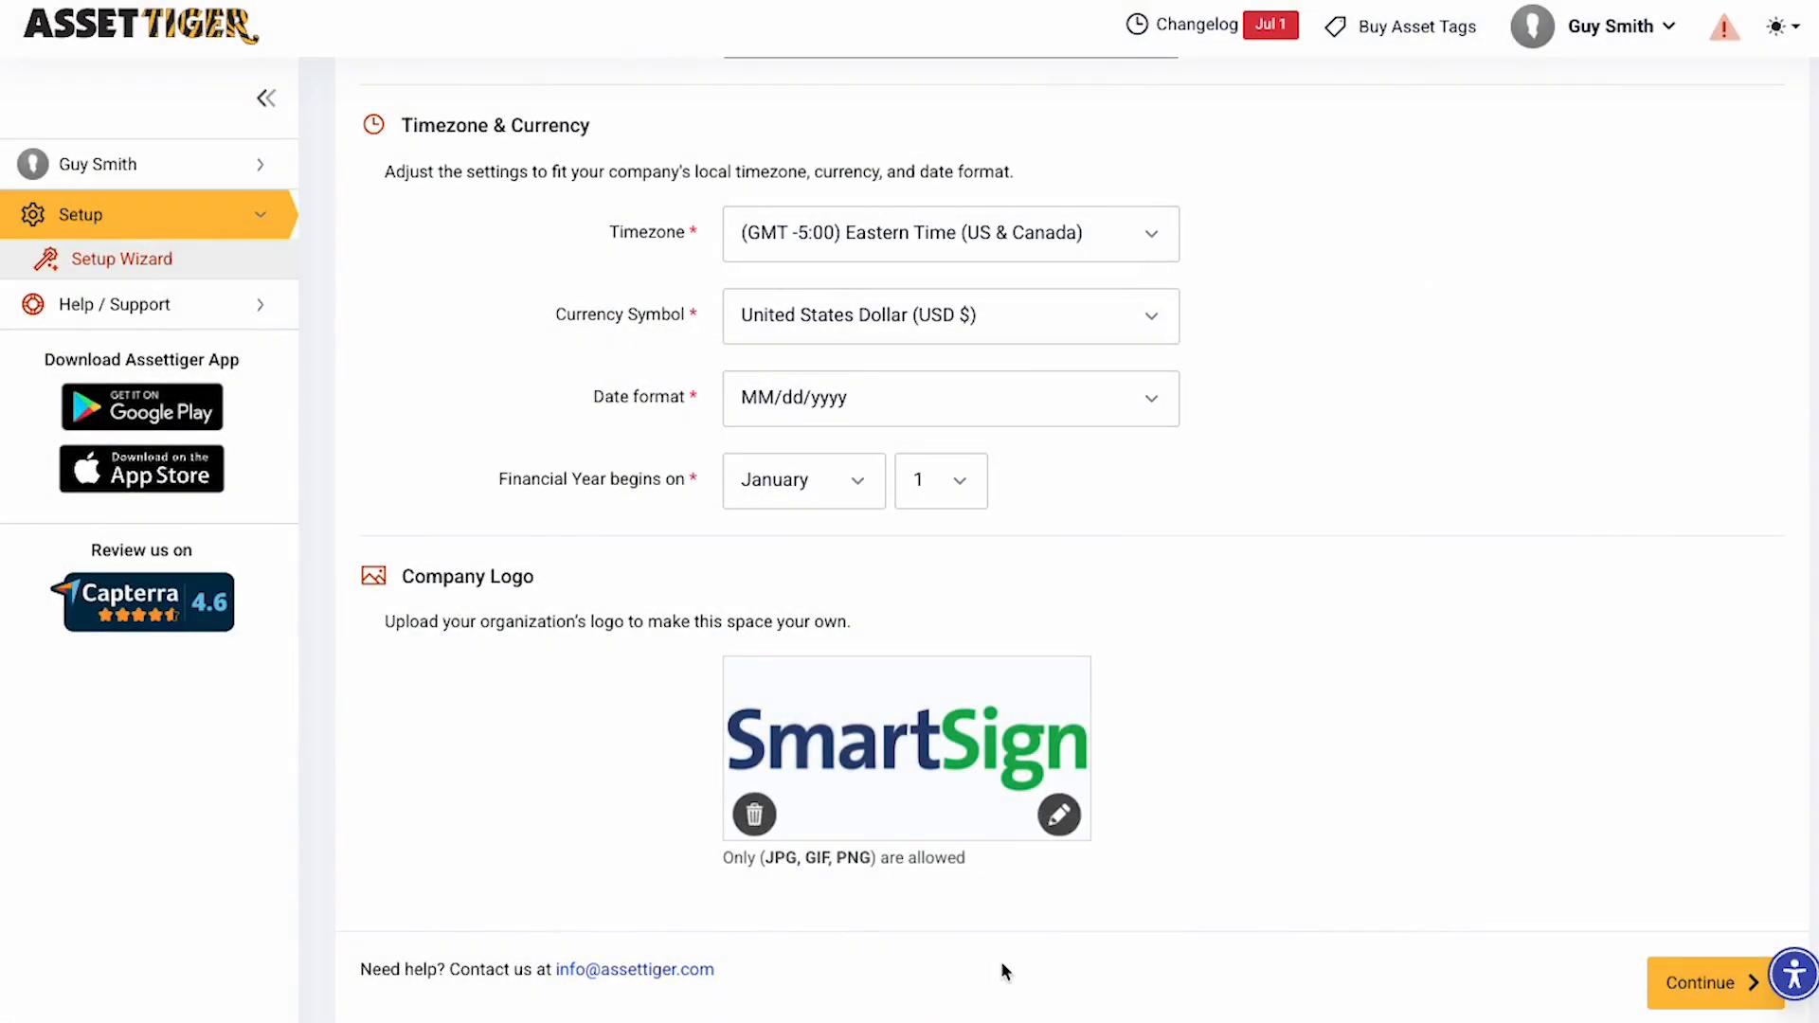
click(1700, 983)
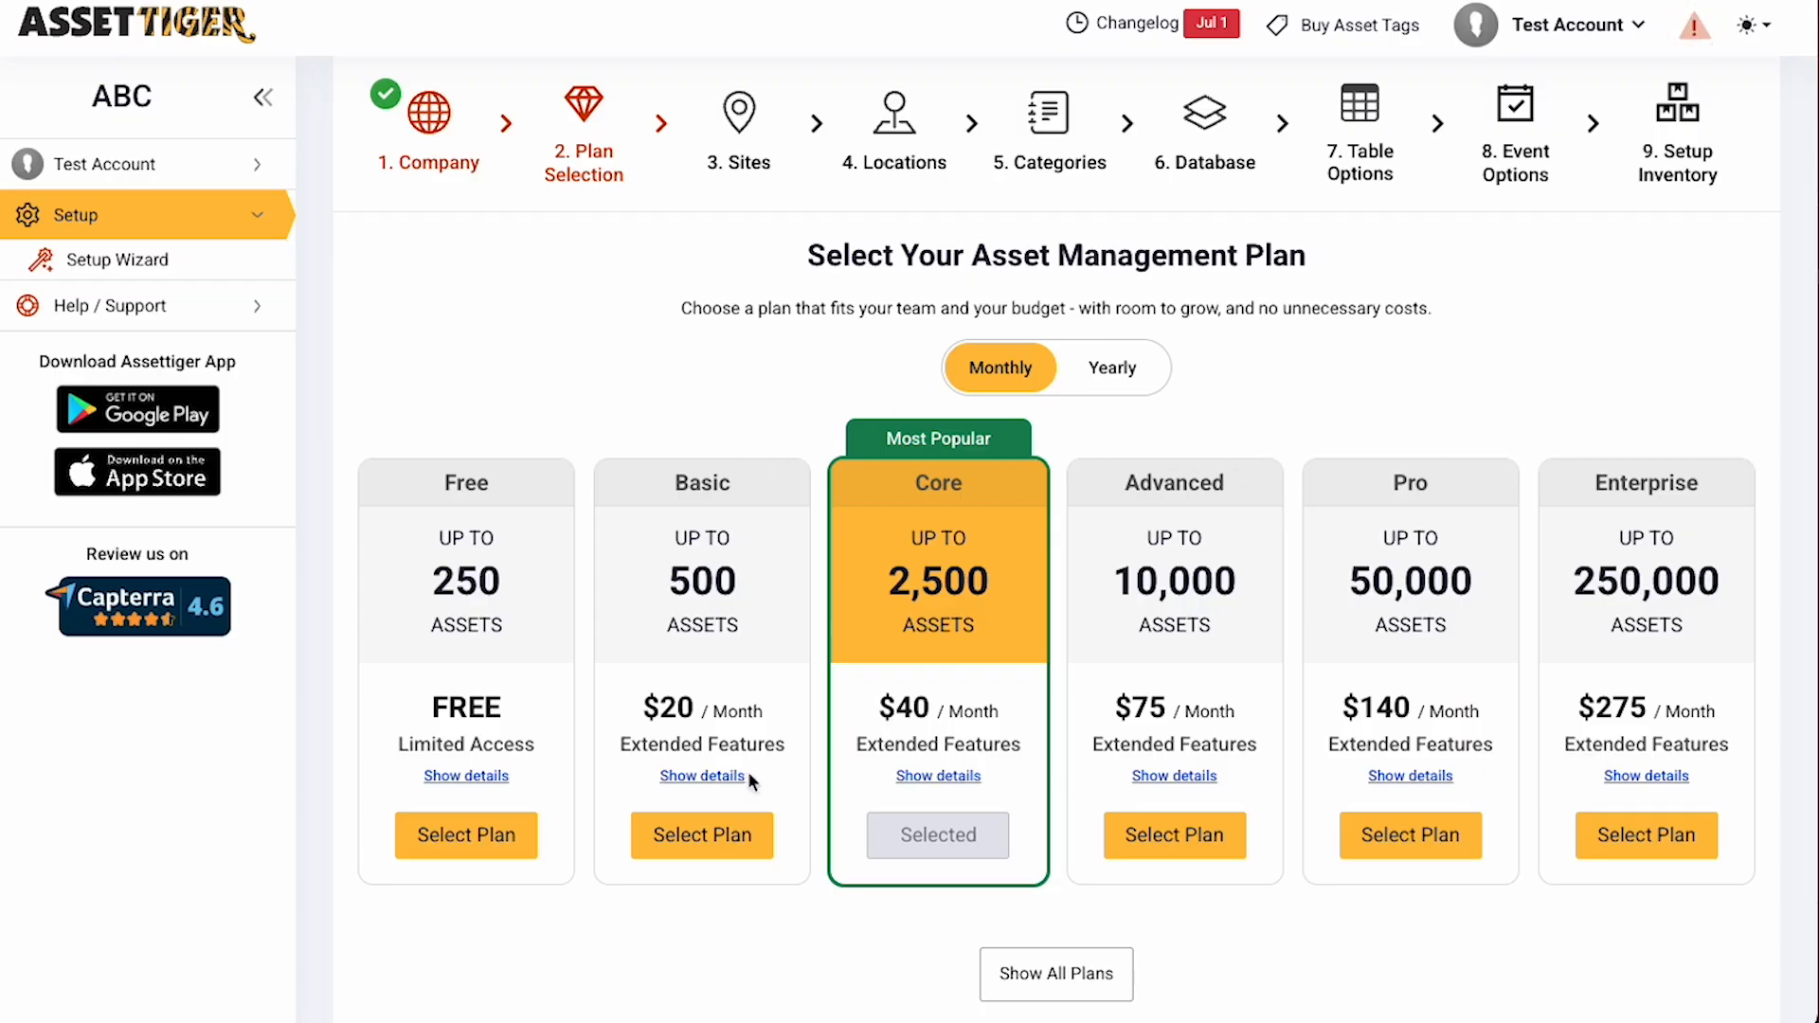
Choose the monthly Basic asset management plan for up to 500 assets and proceed with the setup.
click(739, 837)
scroll(812, 807, down, 6)
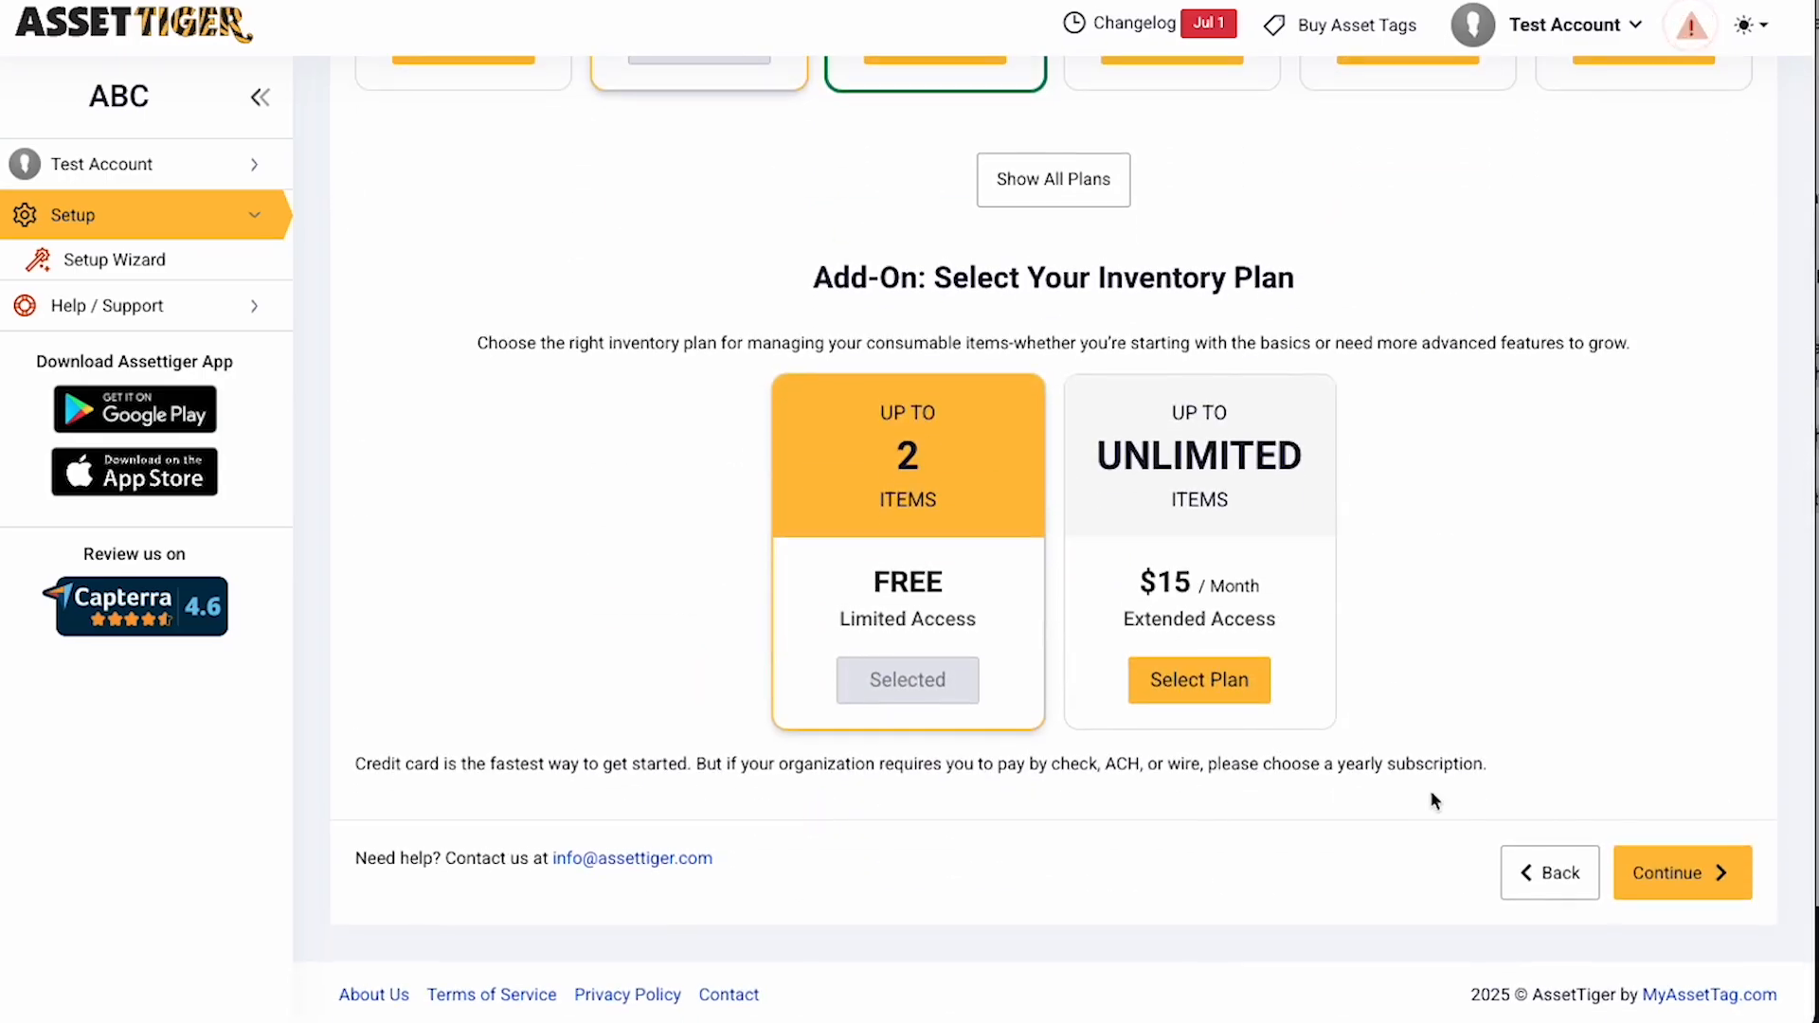
click(1628, 862)
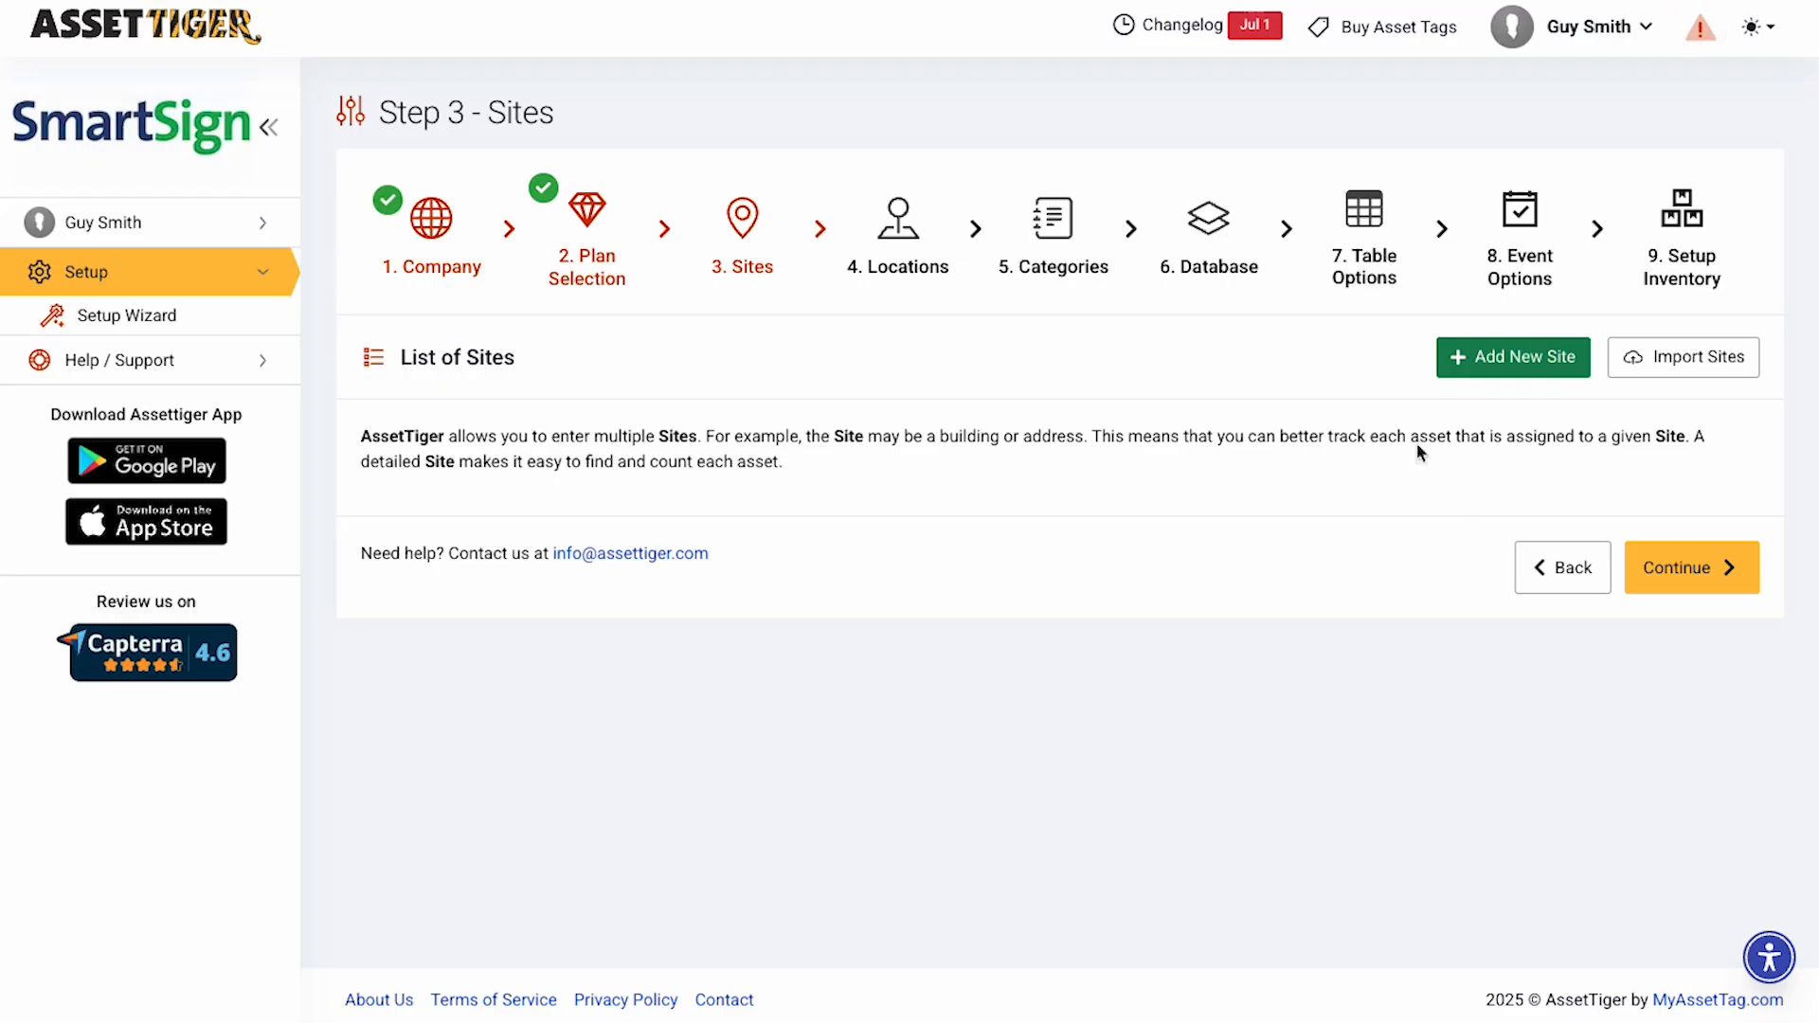
Add two sites named Brooklyn and Jersey City, and proceed to the Locations stage.
click(1477, 370)
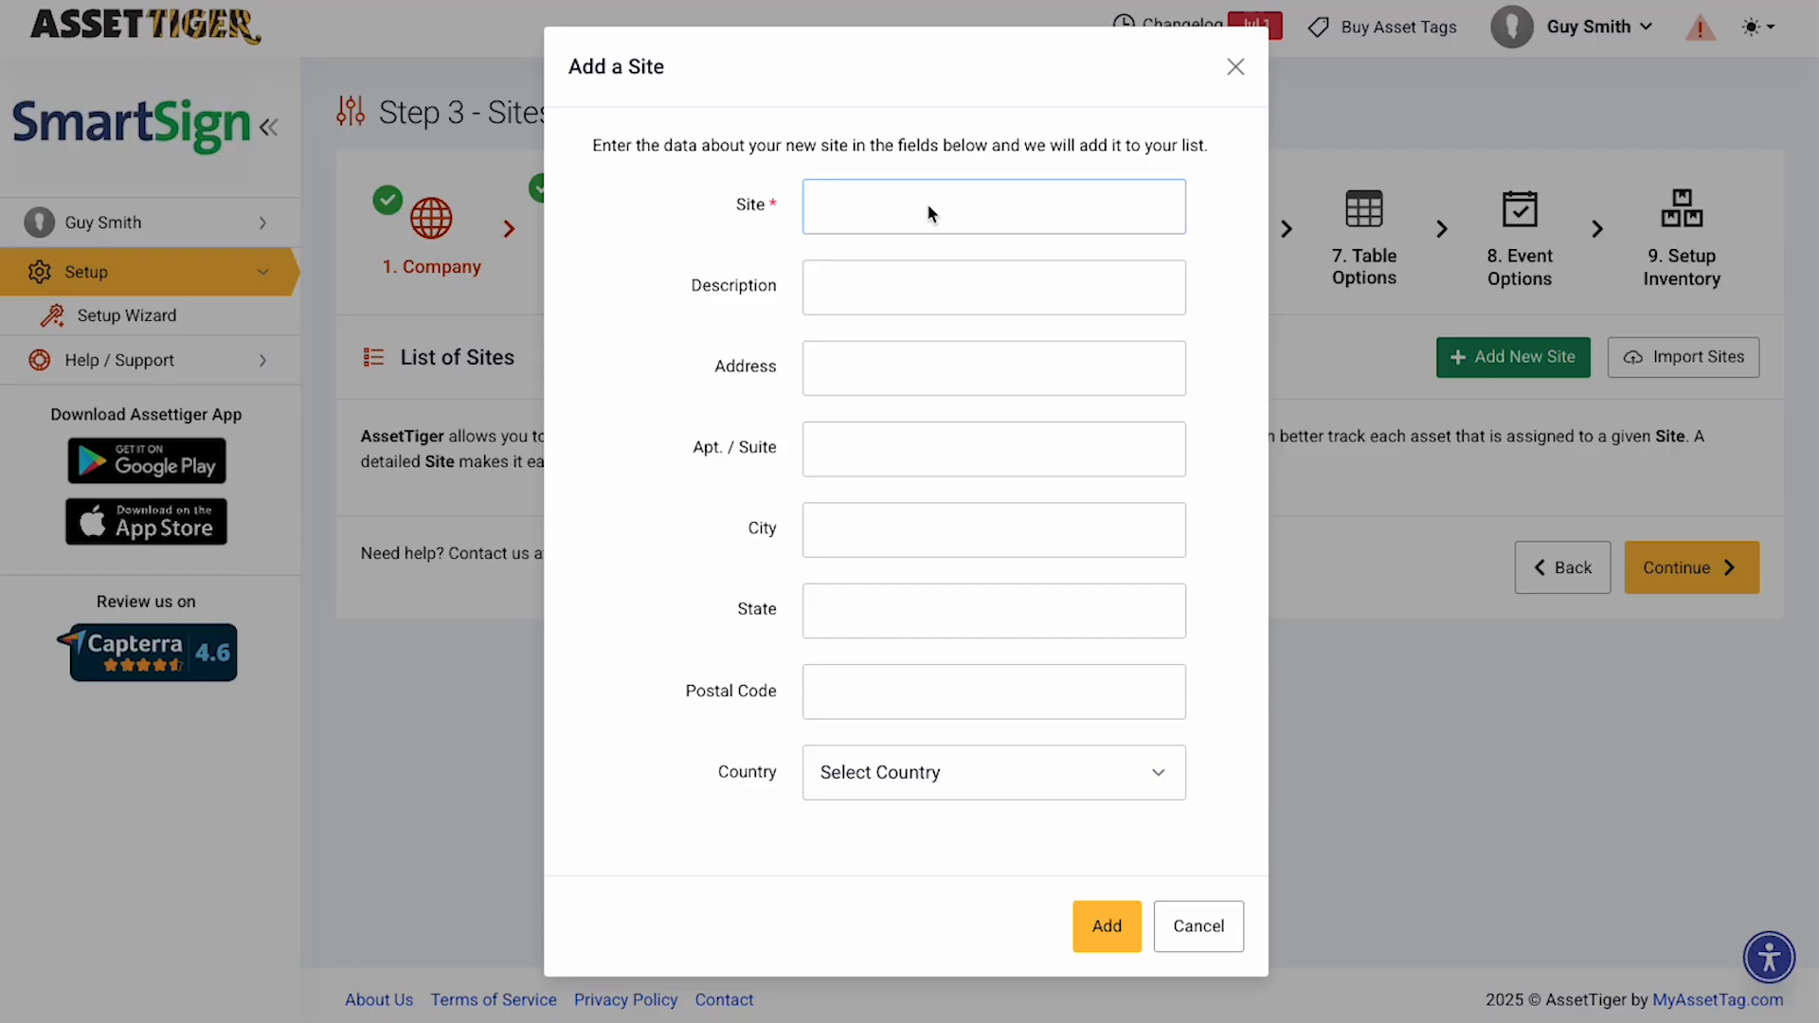
text(Brooklyn)
click(1107, 926)
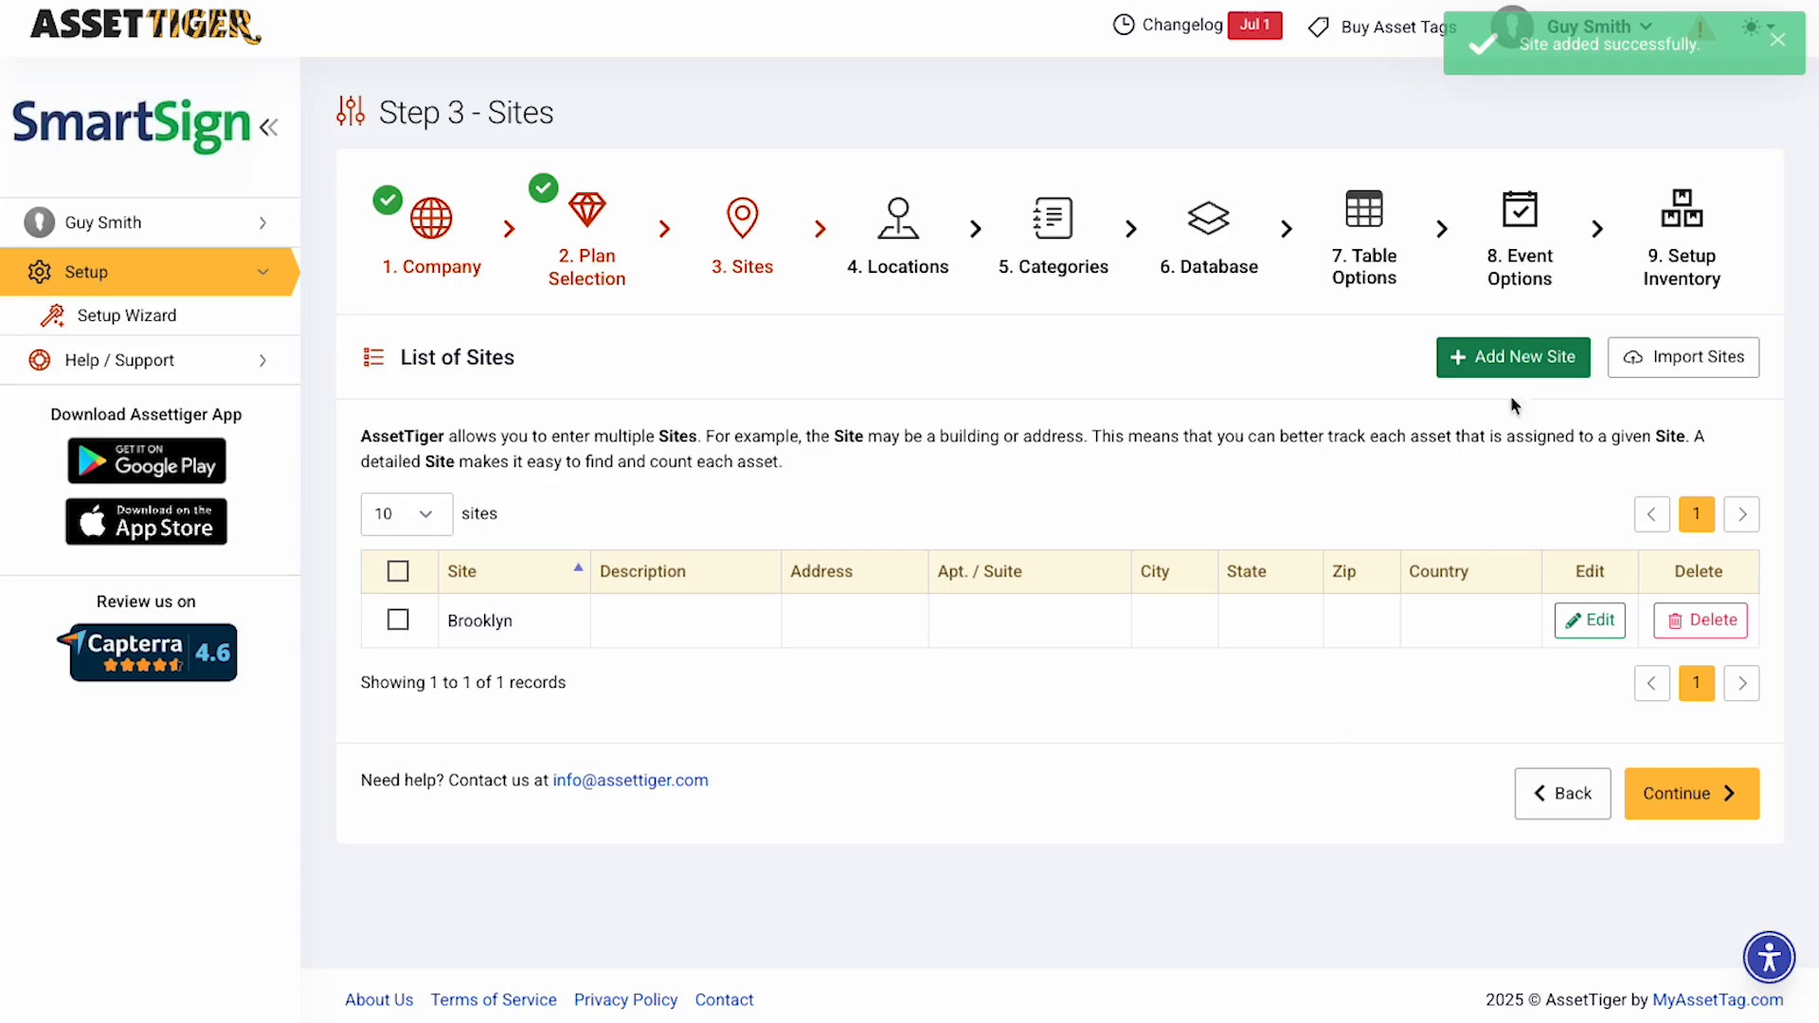
click(1513, 357)
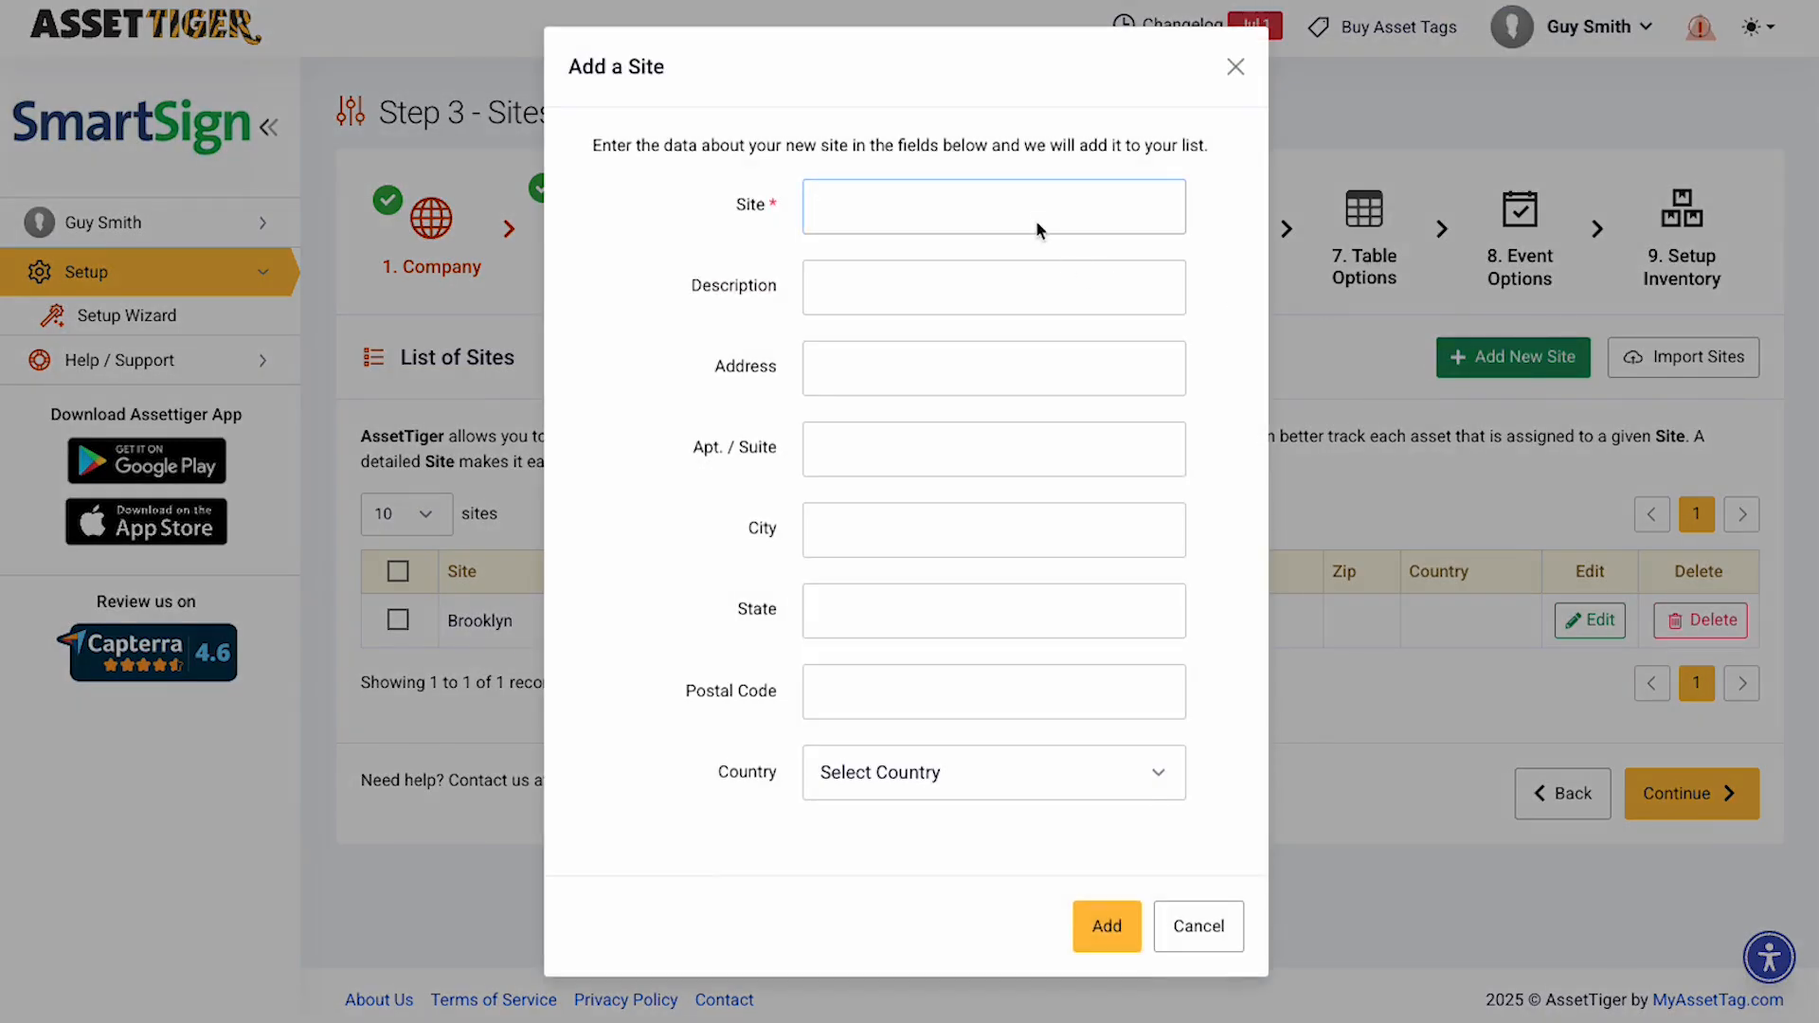
text(Jersey City)
click(1106, 926)
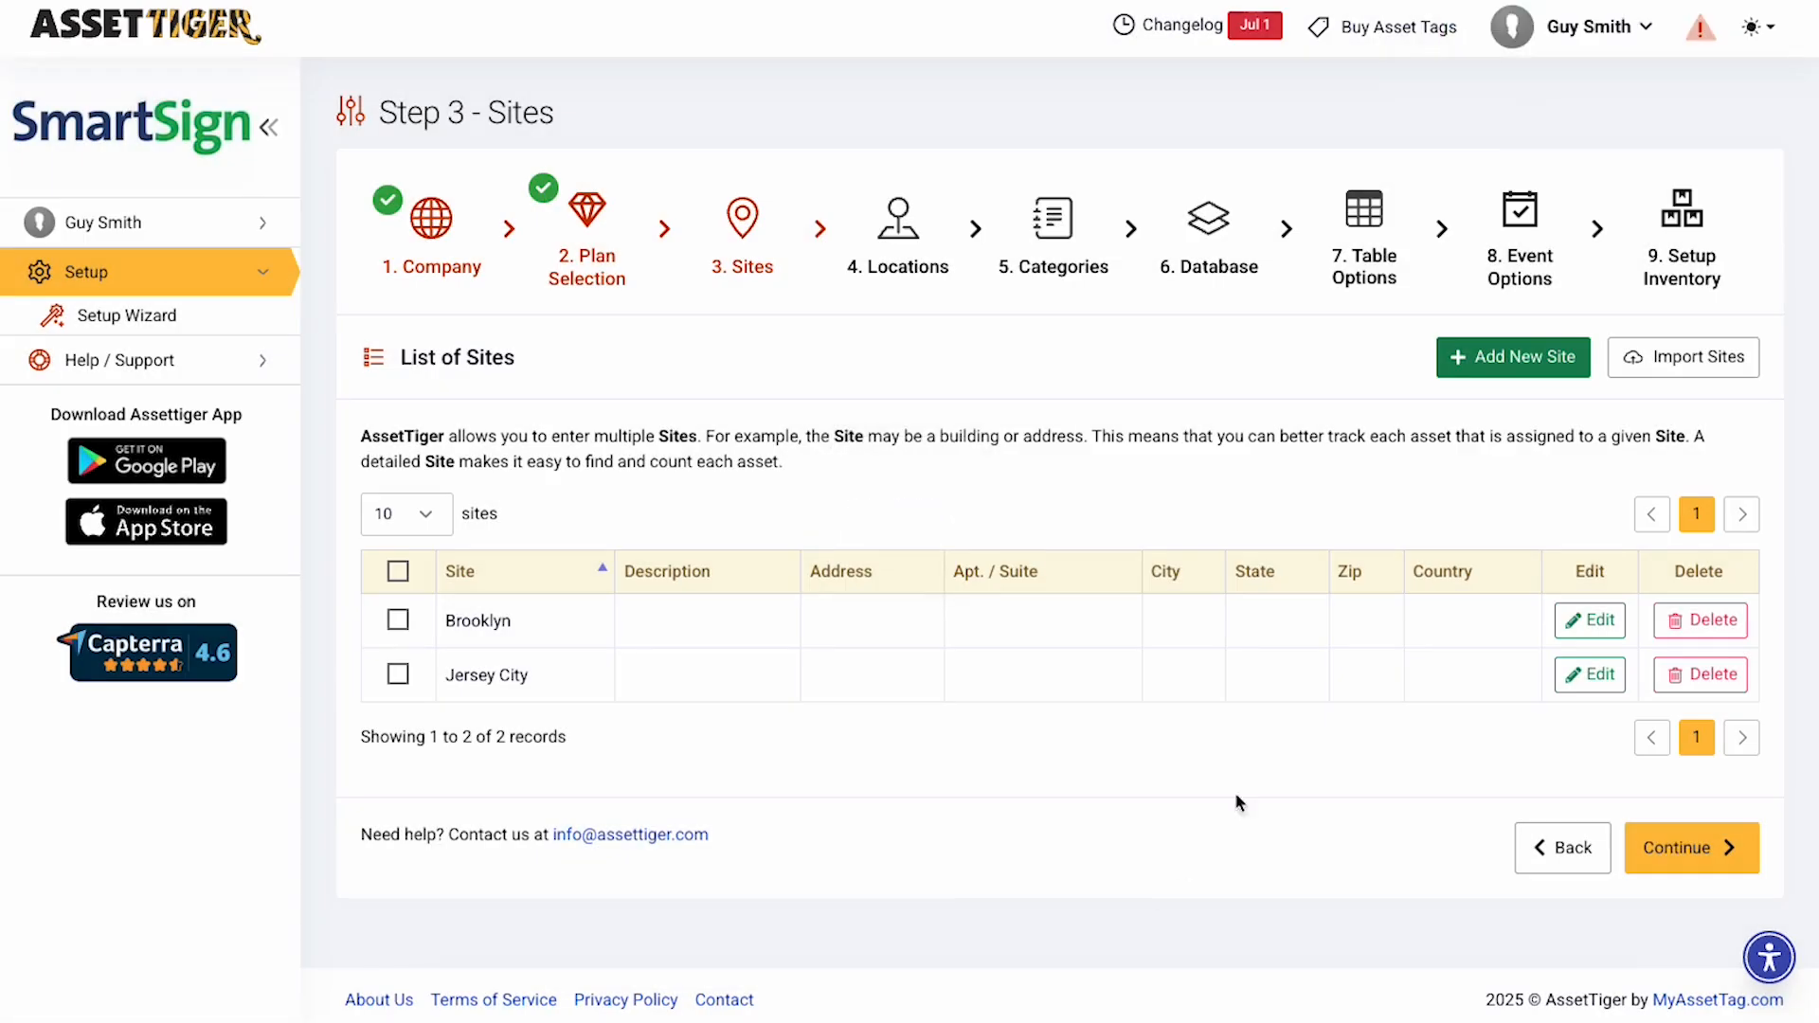
click(1665, 847)
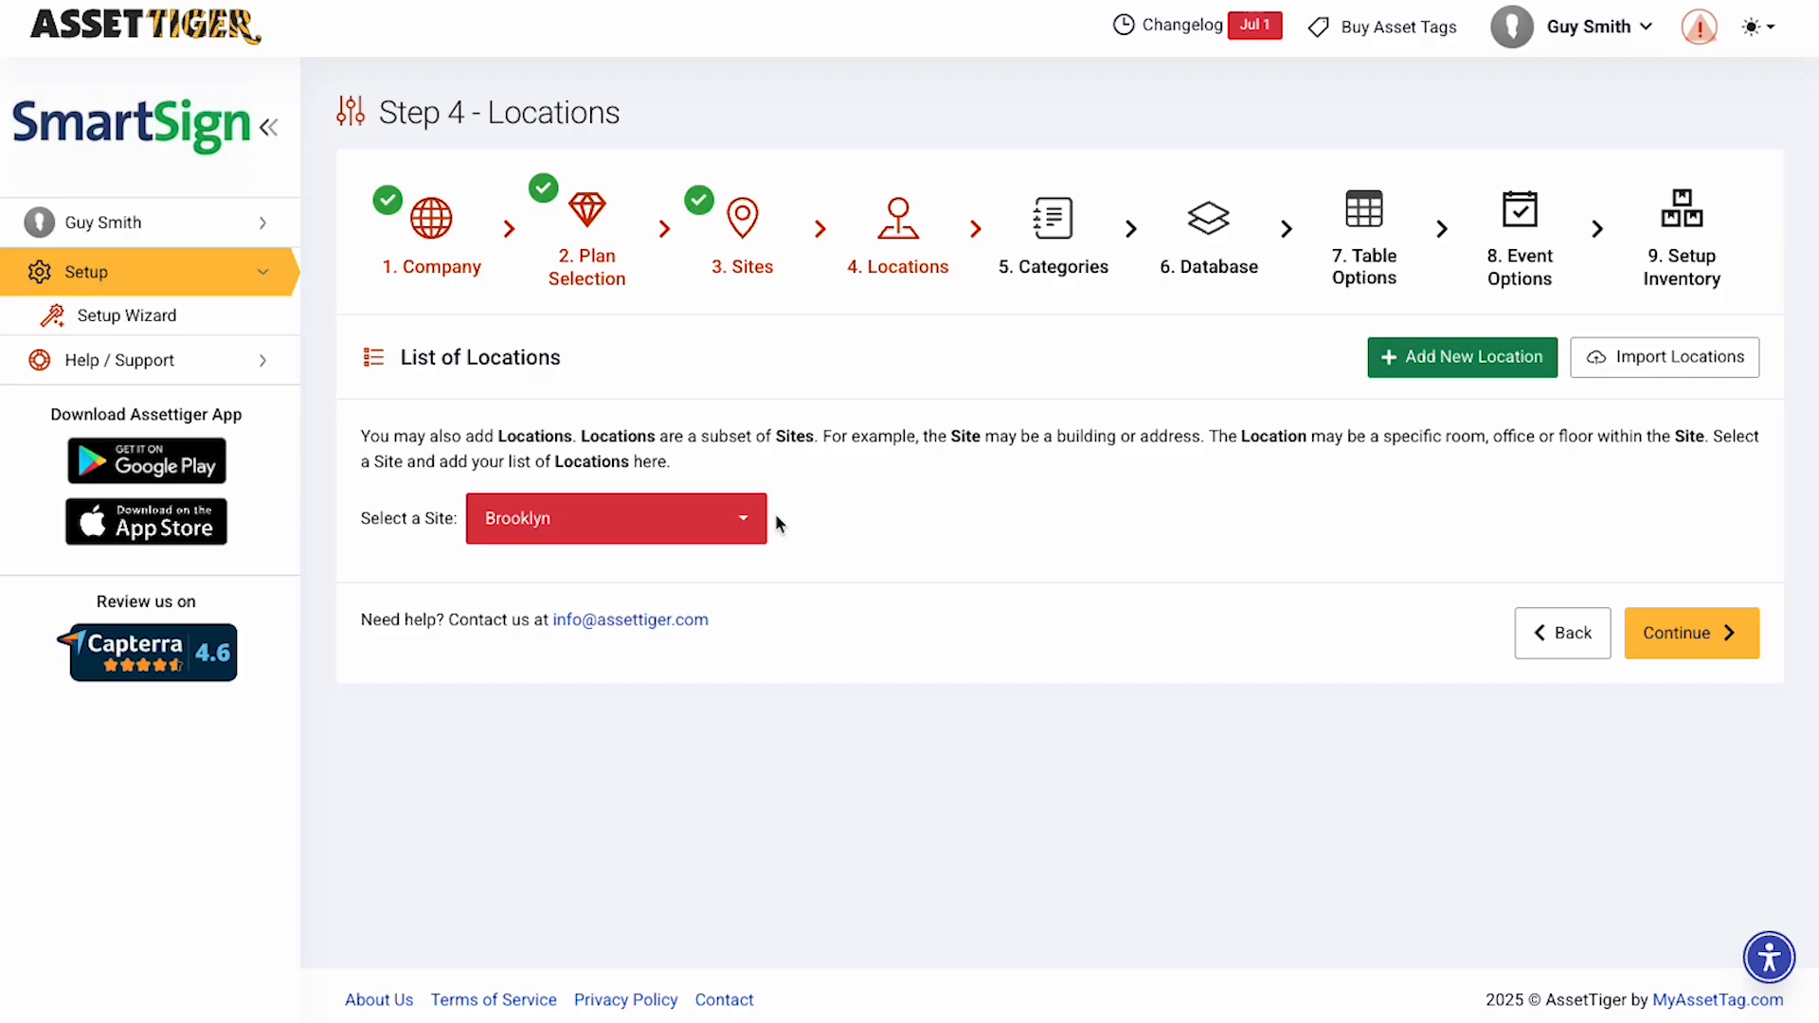
Add the locations Storage Room A and Storage Room B to the Brooklyn site.
click(1423, 358)
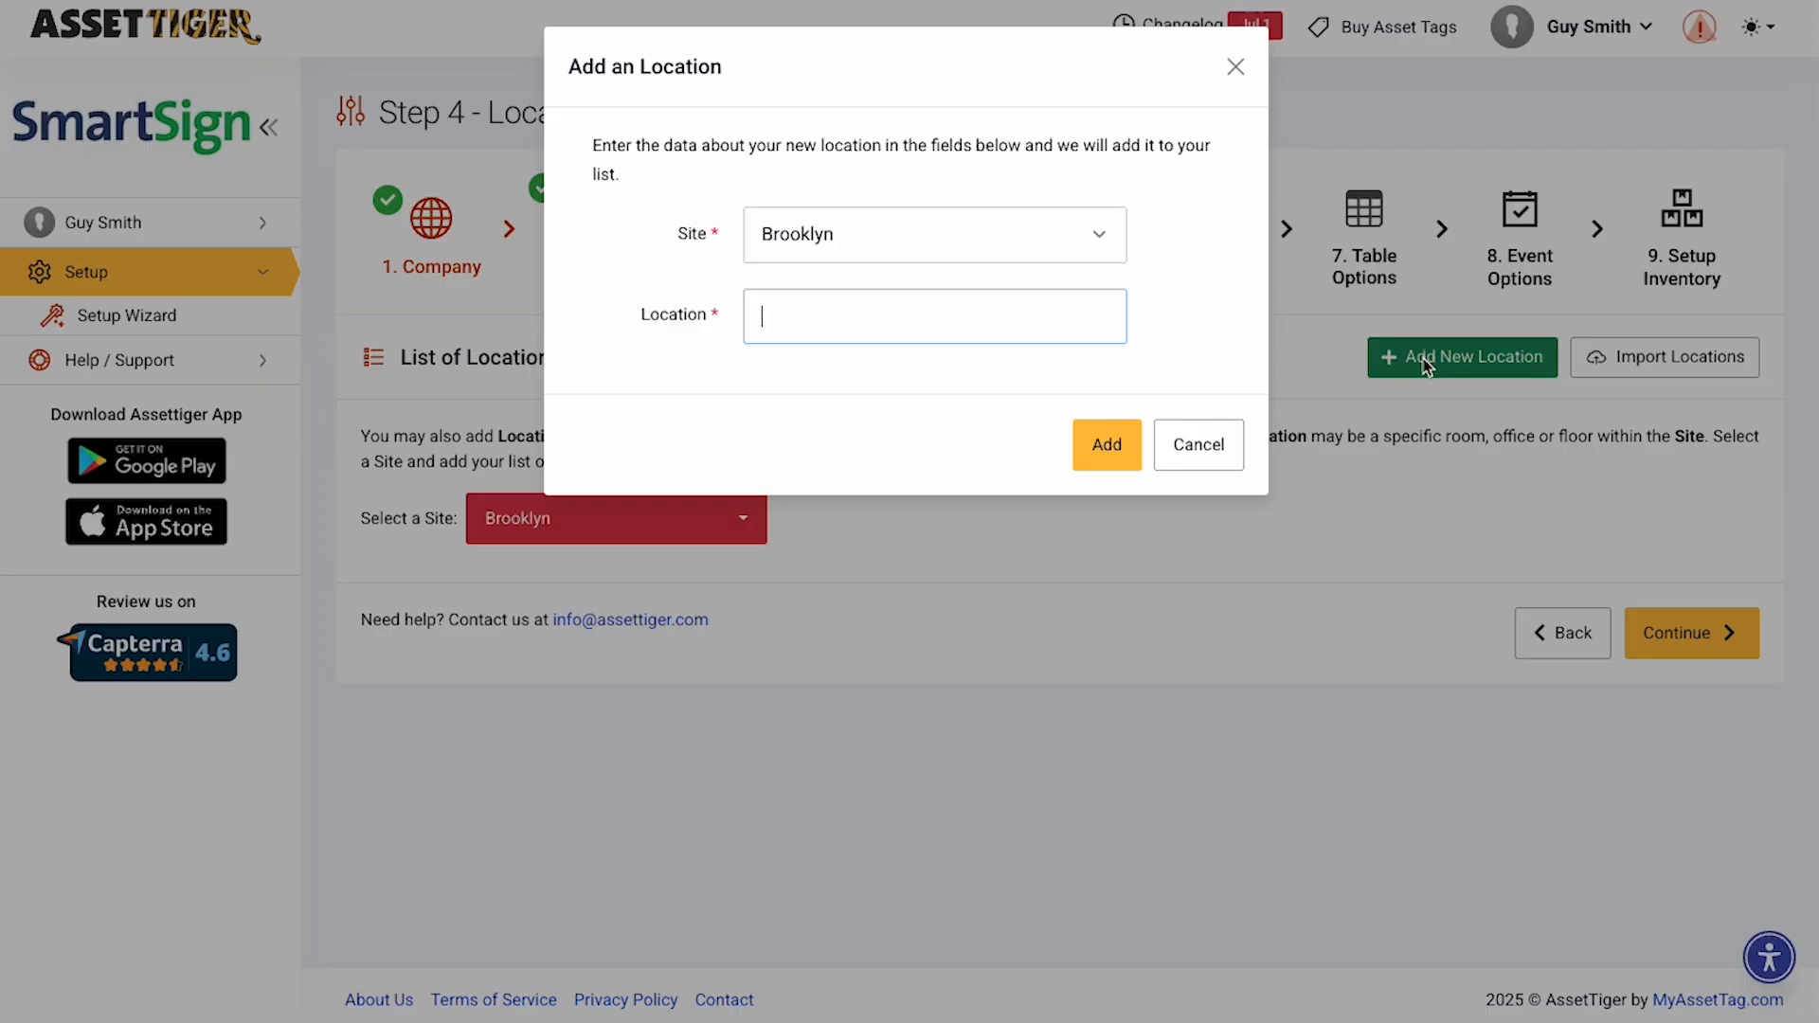
text(Storage Room A)
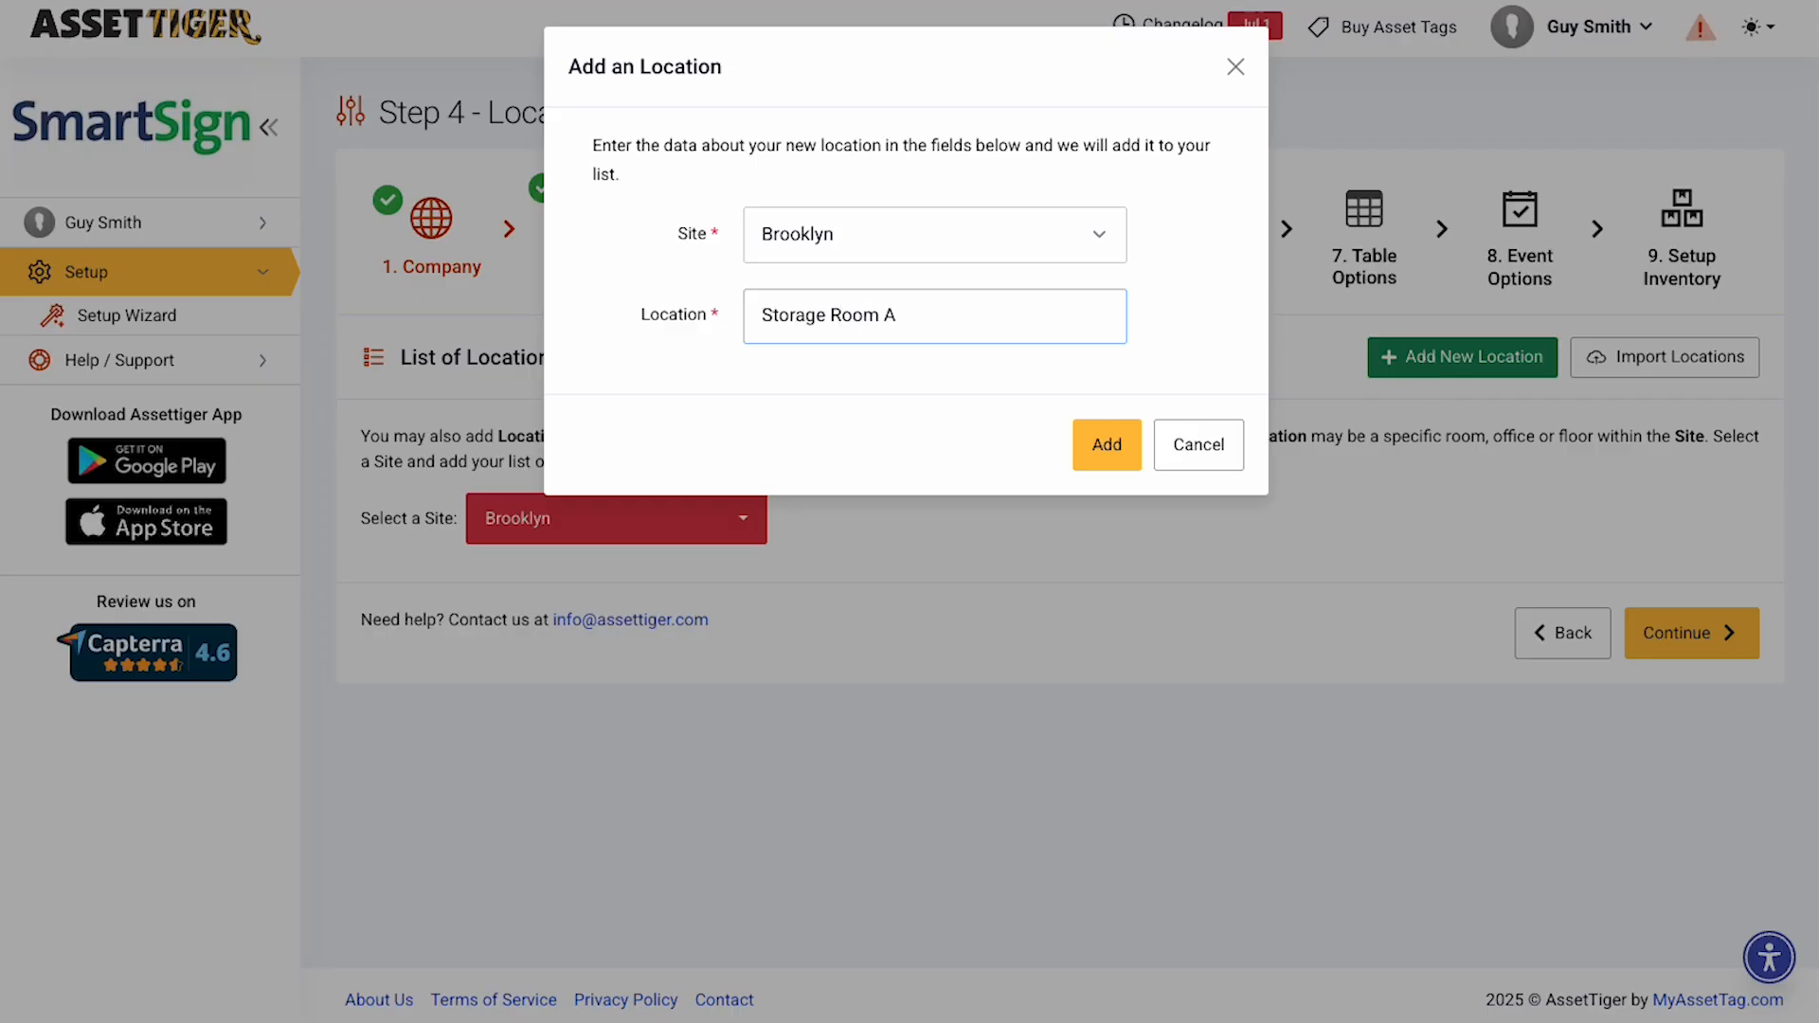
click(1114, 461)
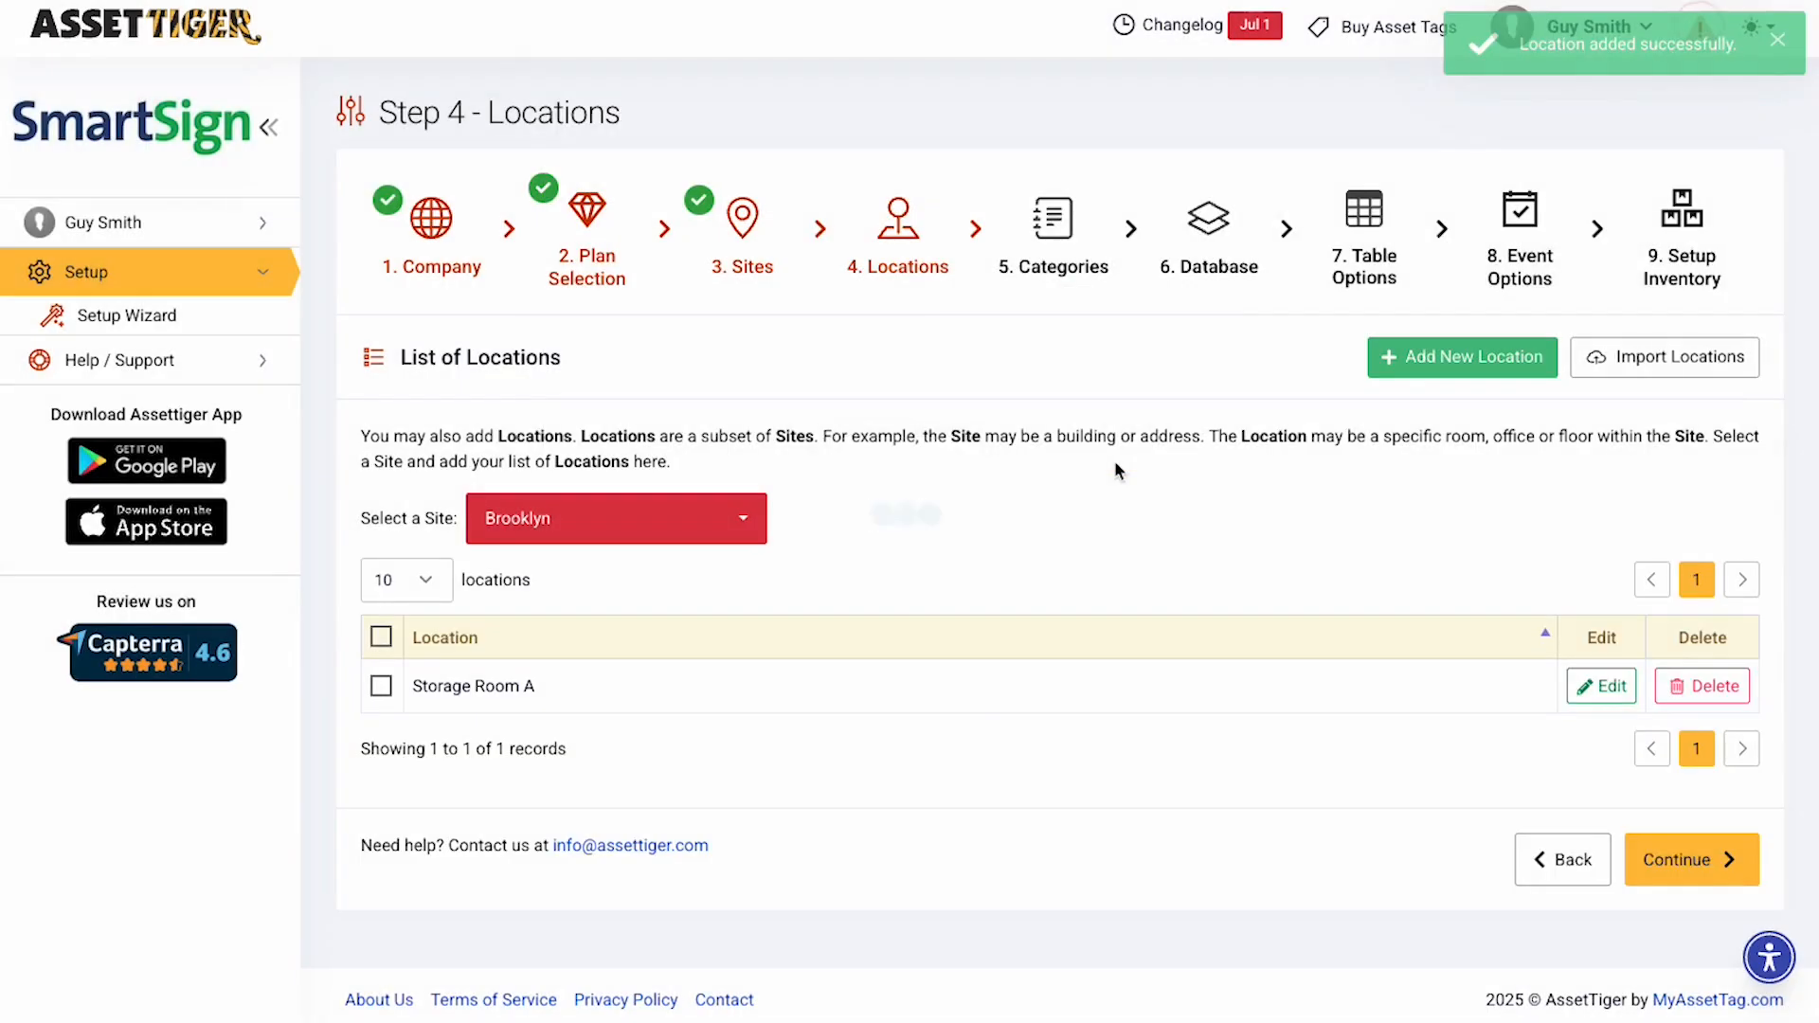
click(1429, 358)
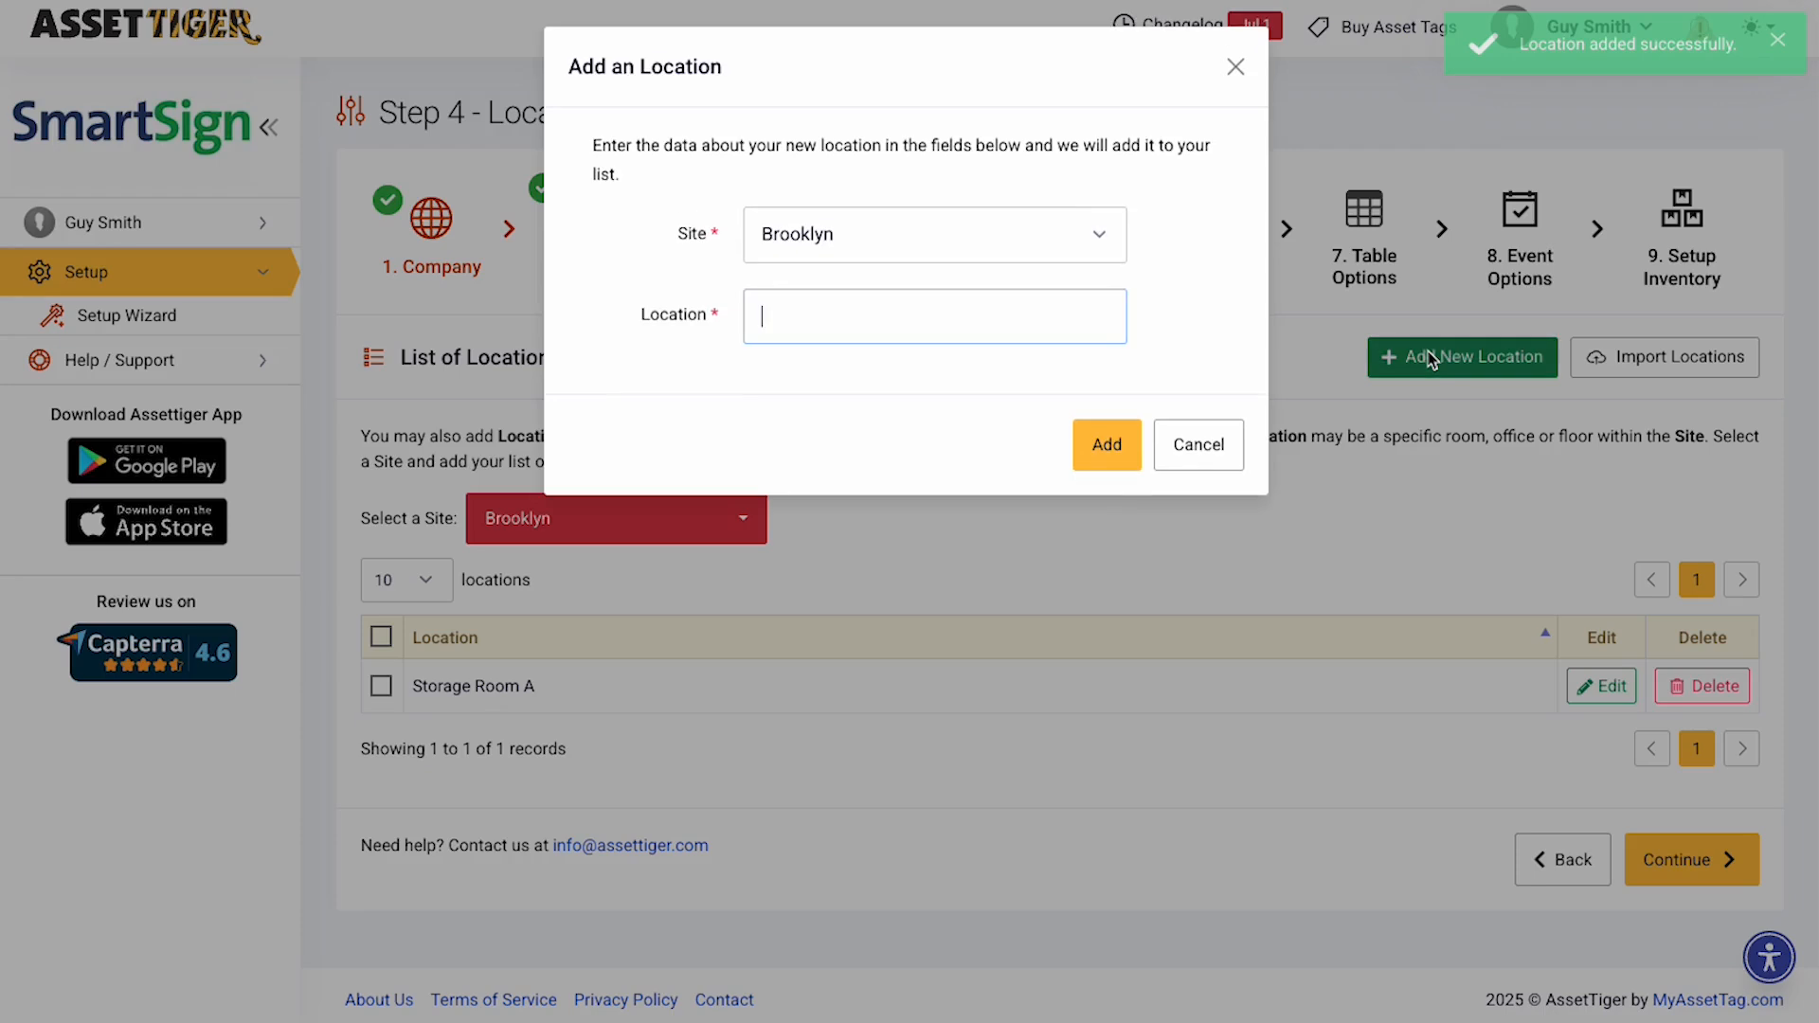
text(Storage Room B)
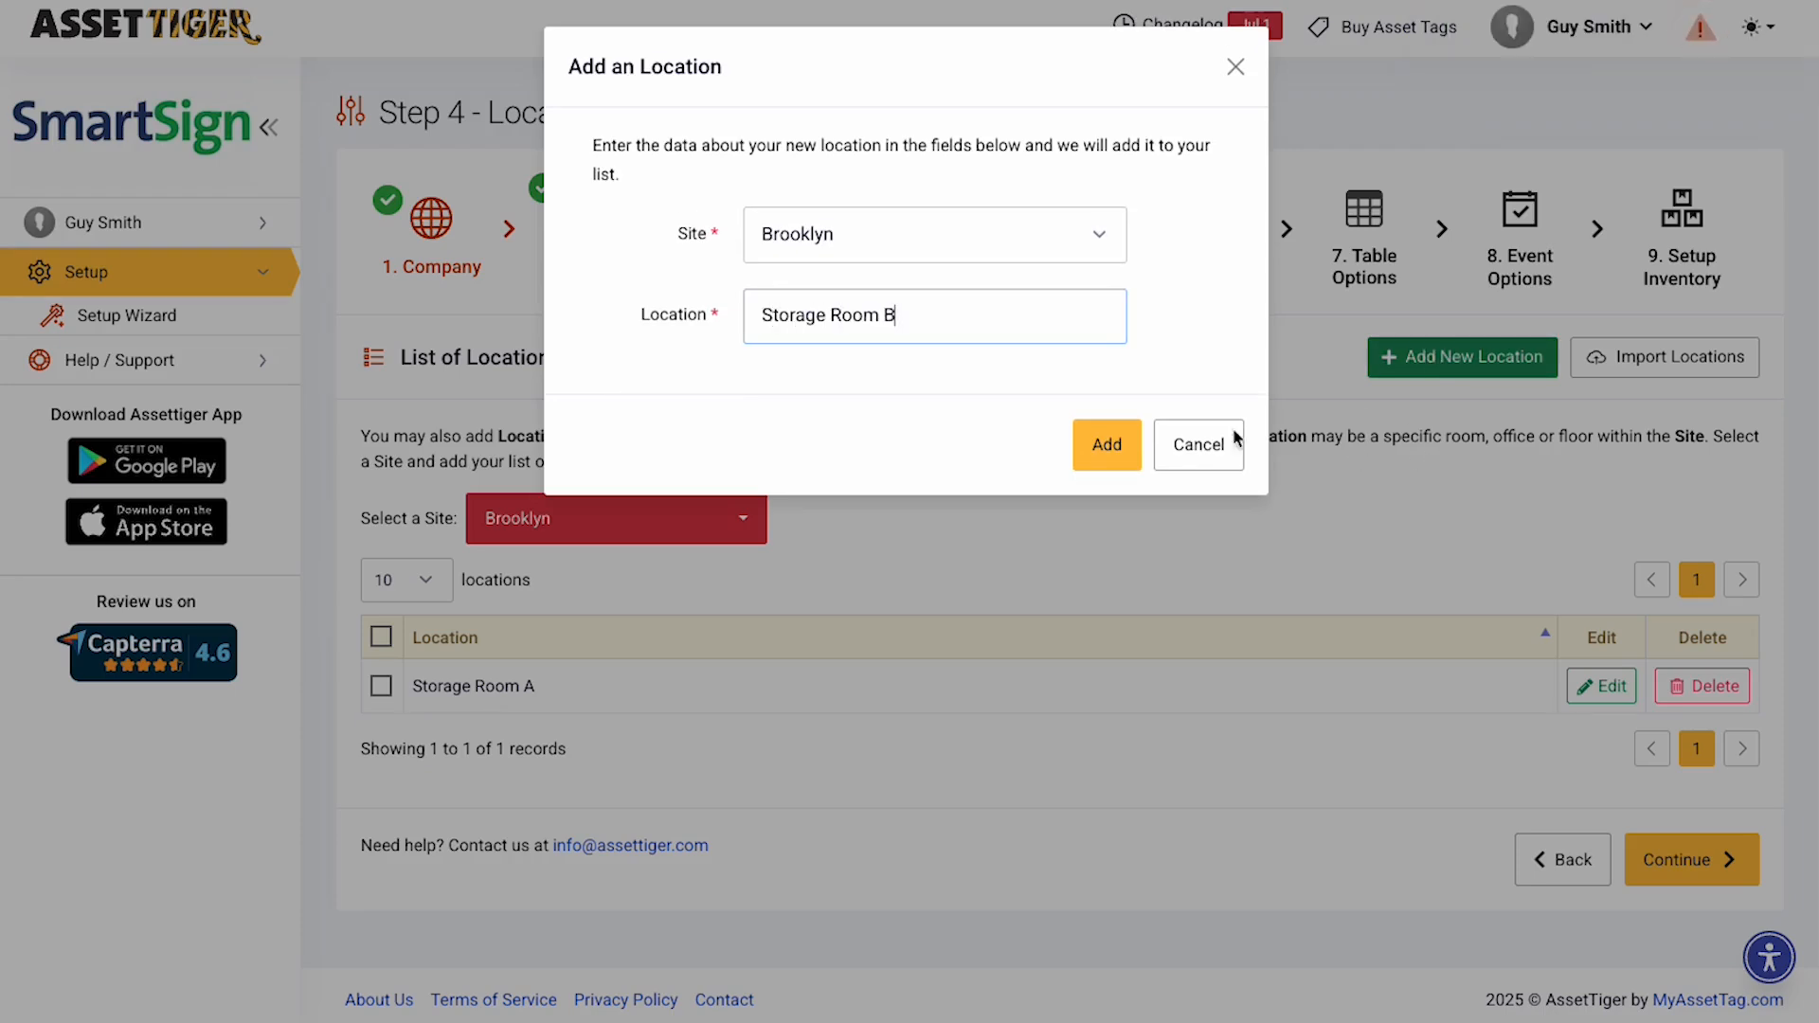
click(1124, 451)
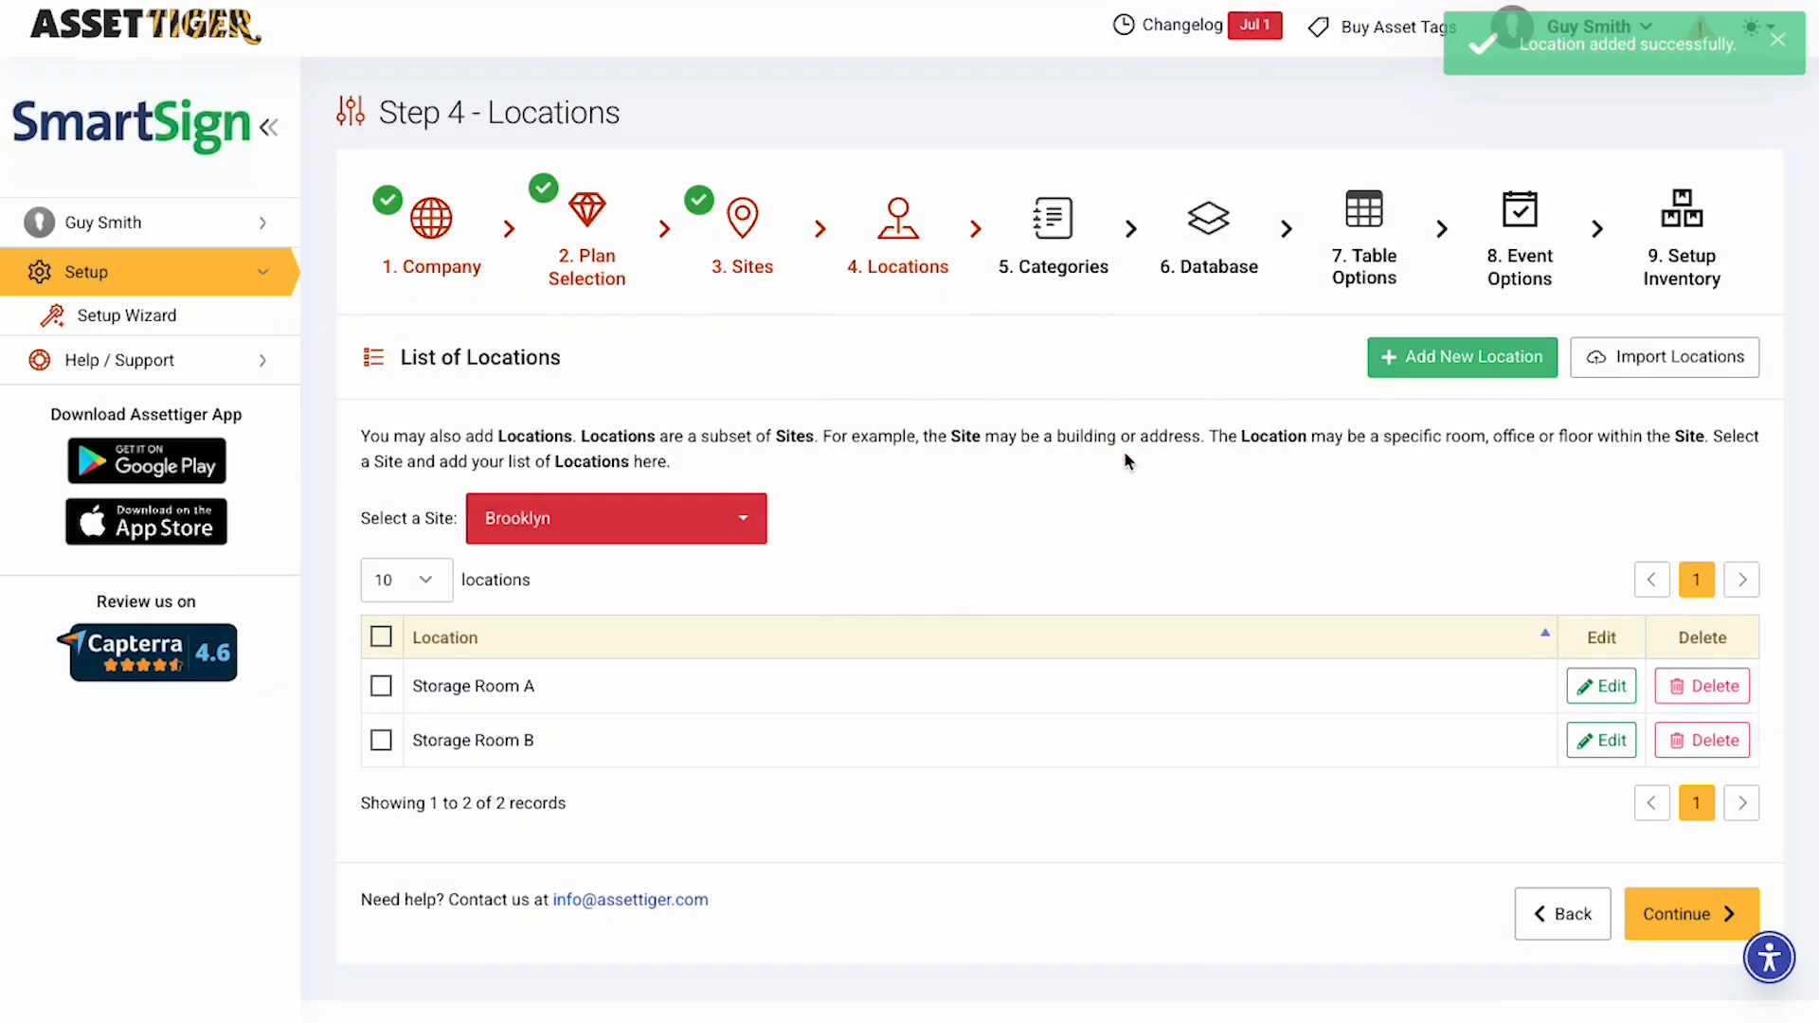
Add the locations Closet and Garage to the Jersey City site, and proceed to the Categories stage.
click(741, 519)
click(582, 624)
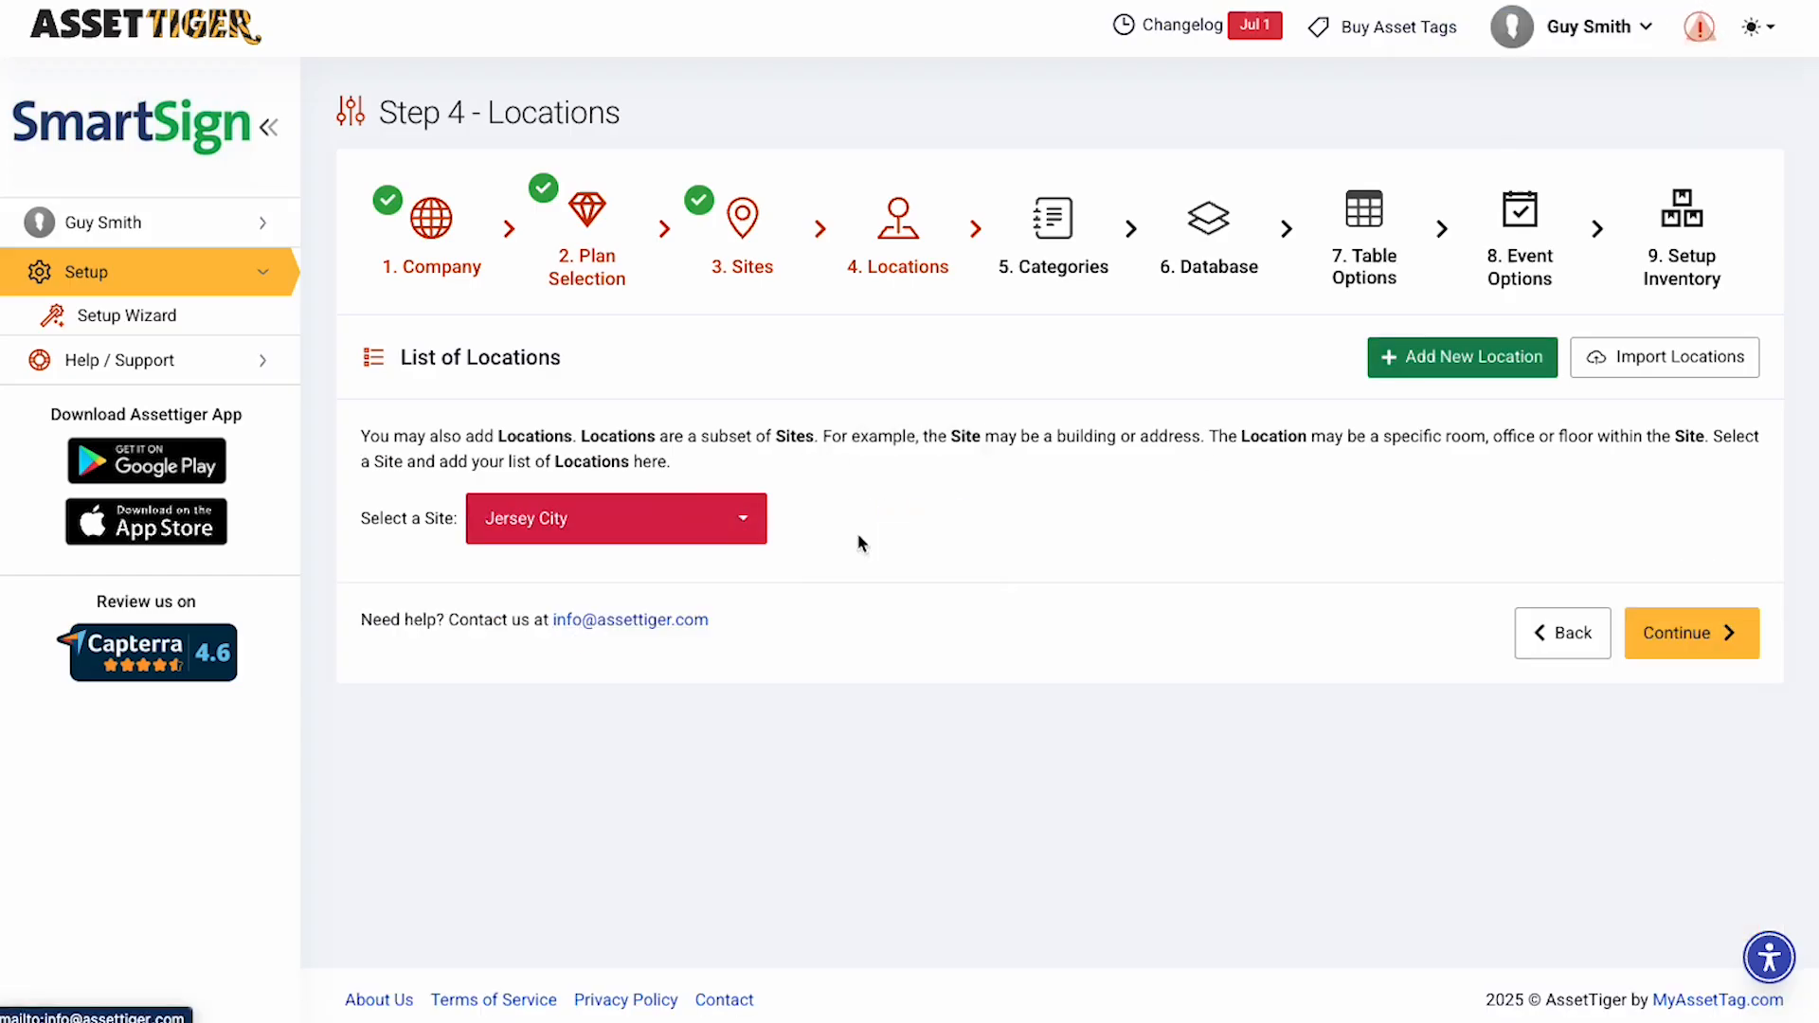
click(1415, 359)
text(Closet)
key(Return)
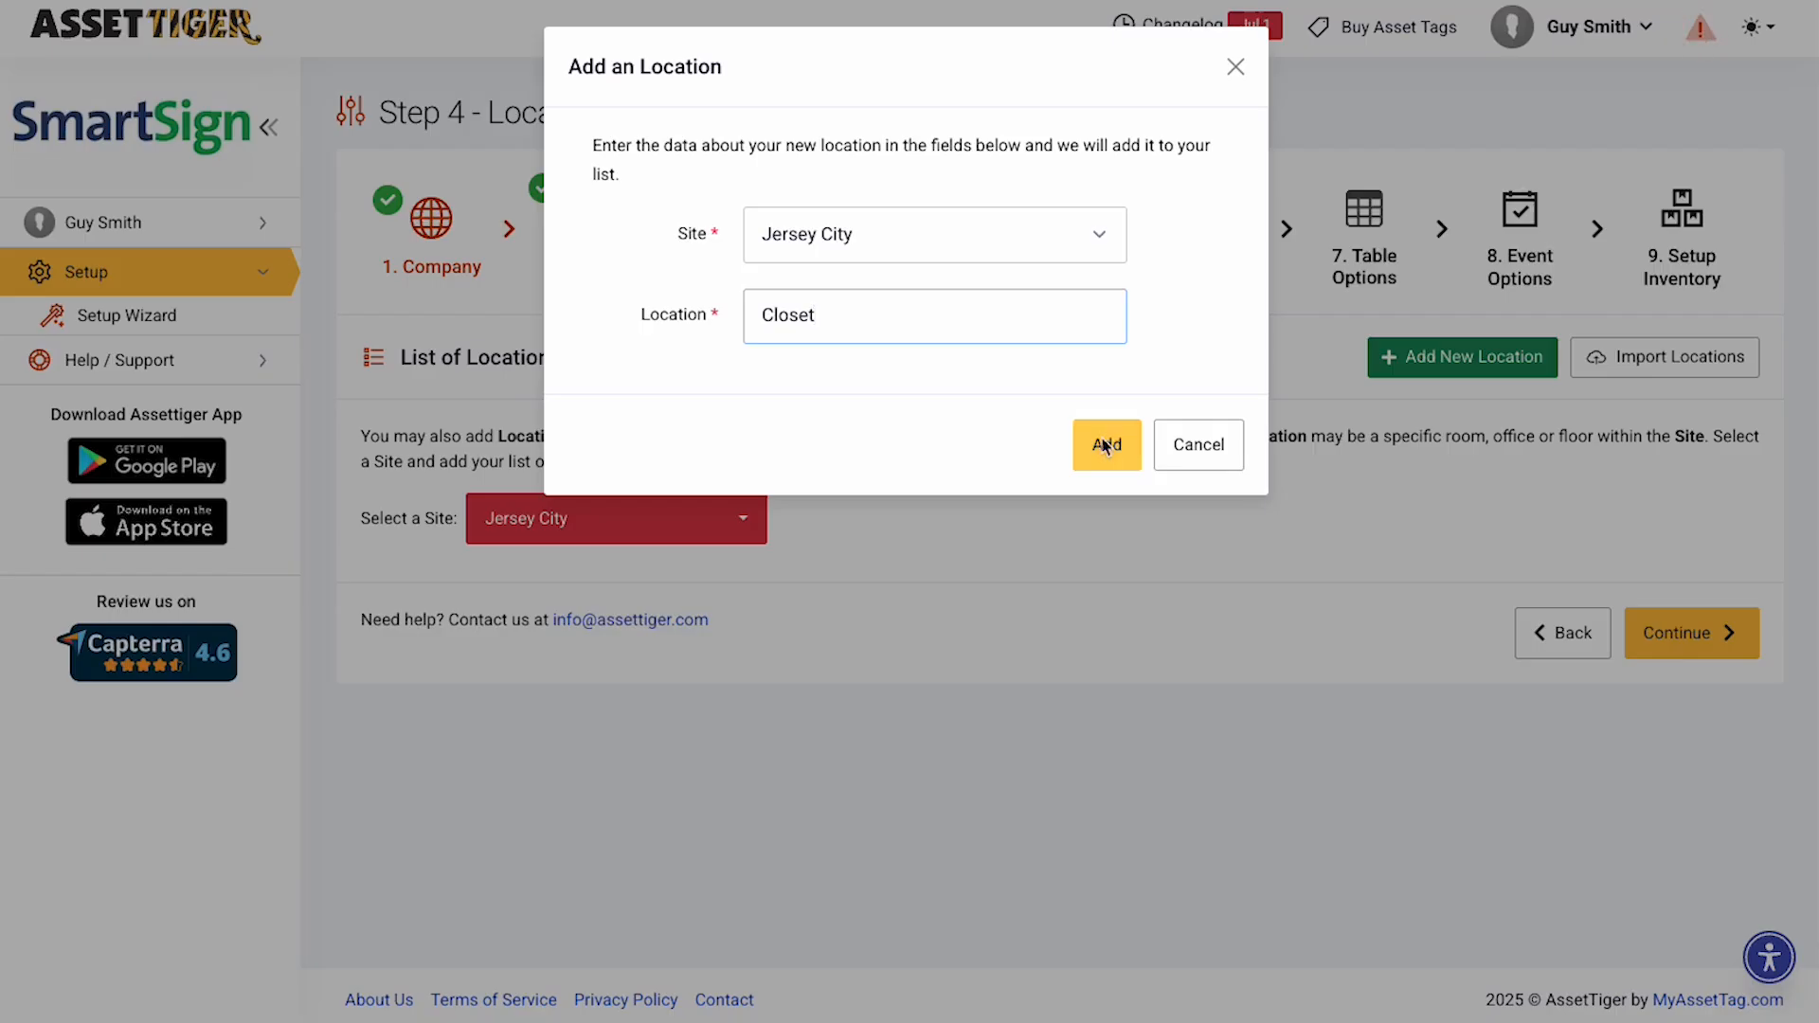
click(1414, 368)
text(Garage)
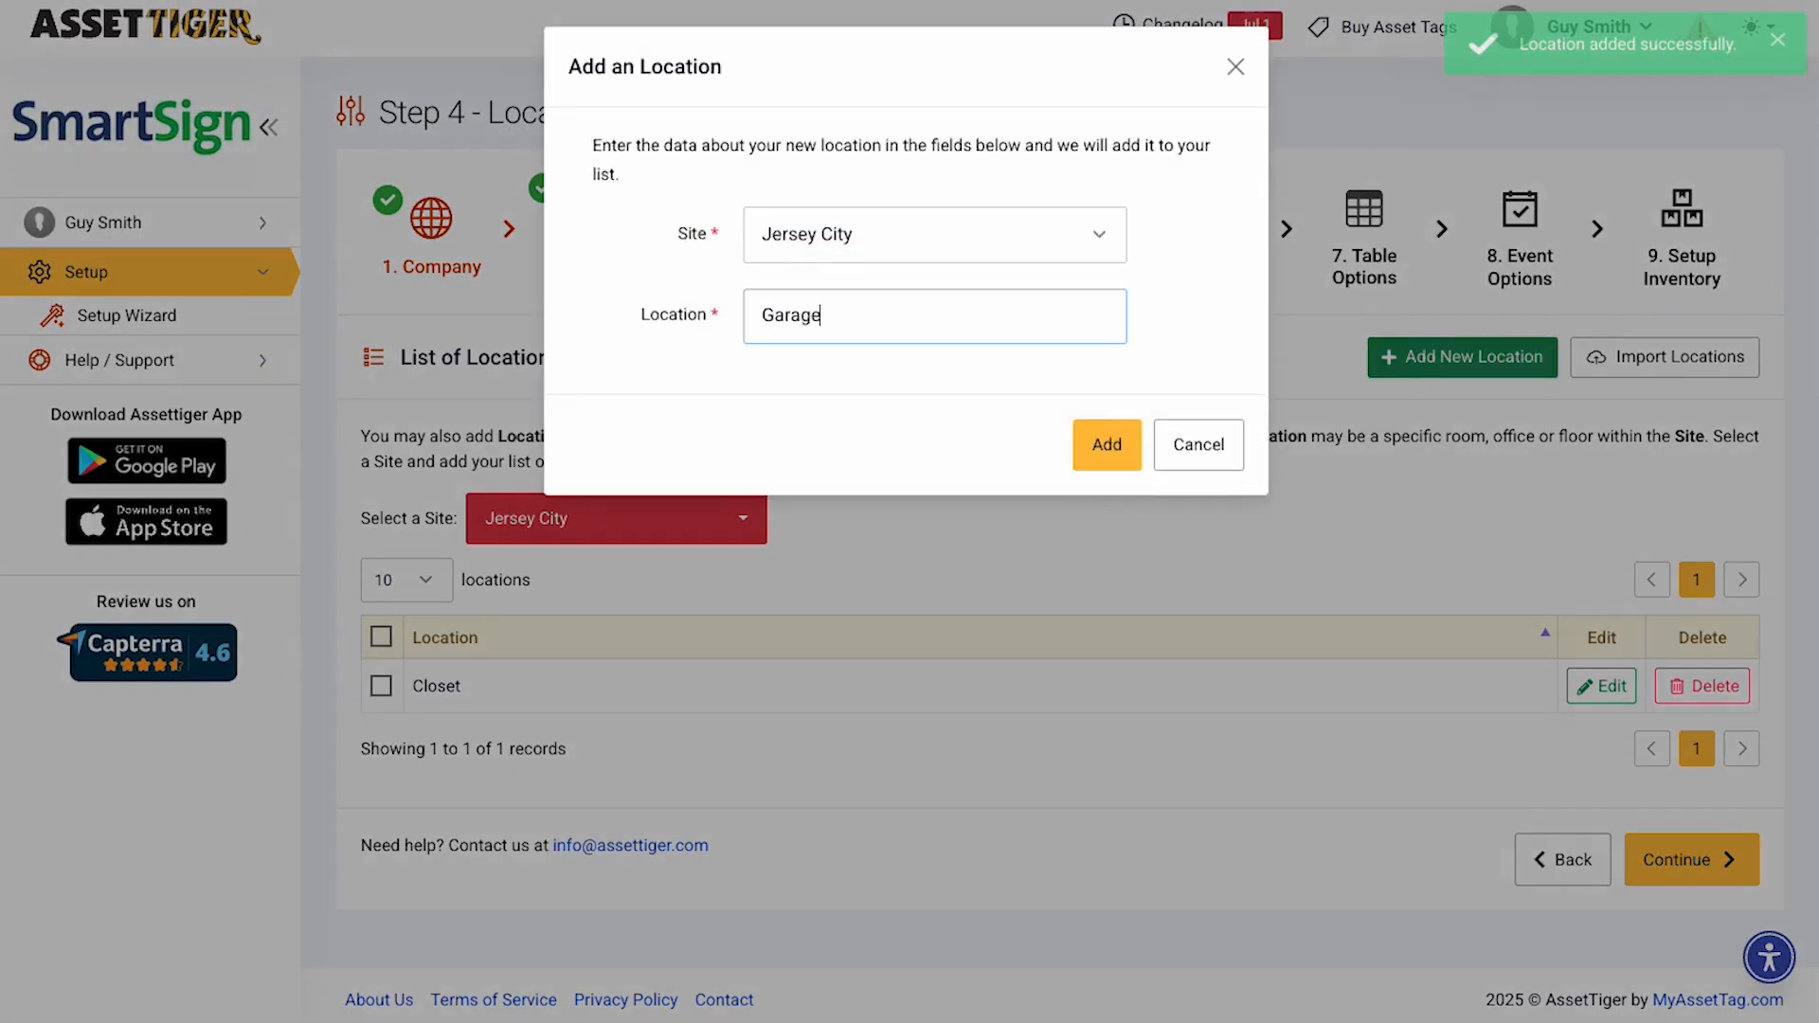
click(1106, 421)
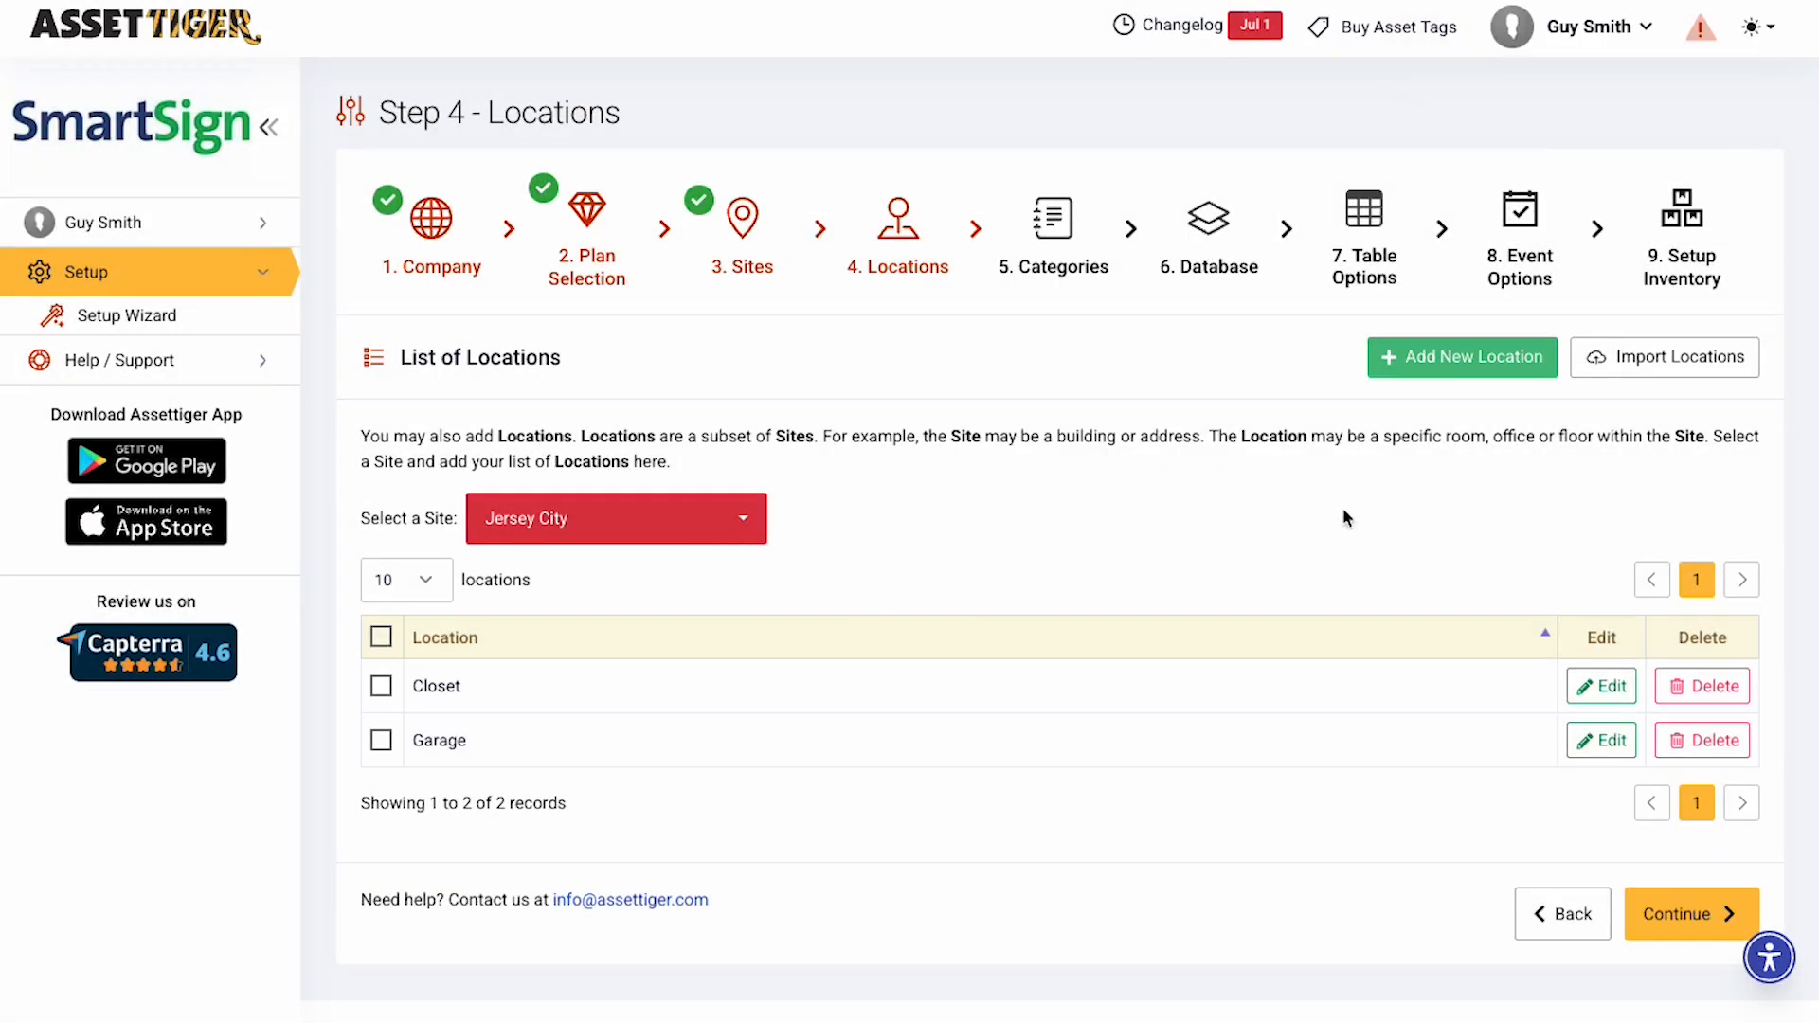
click(1673, 905)
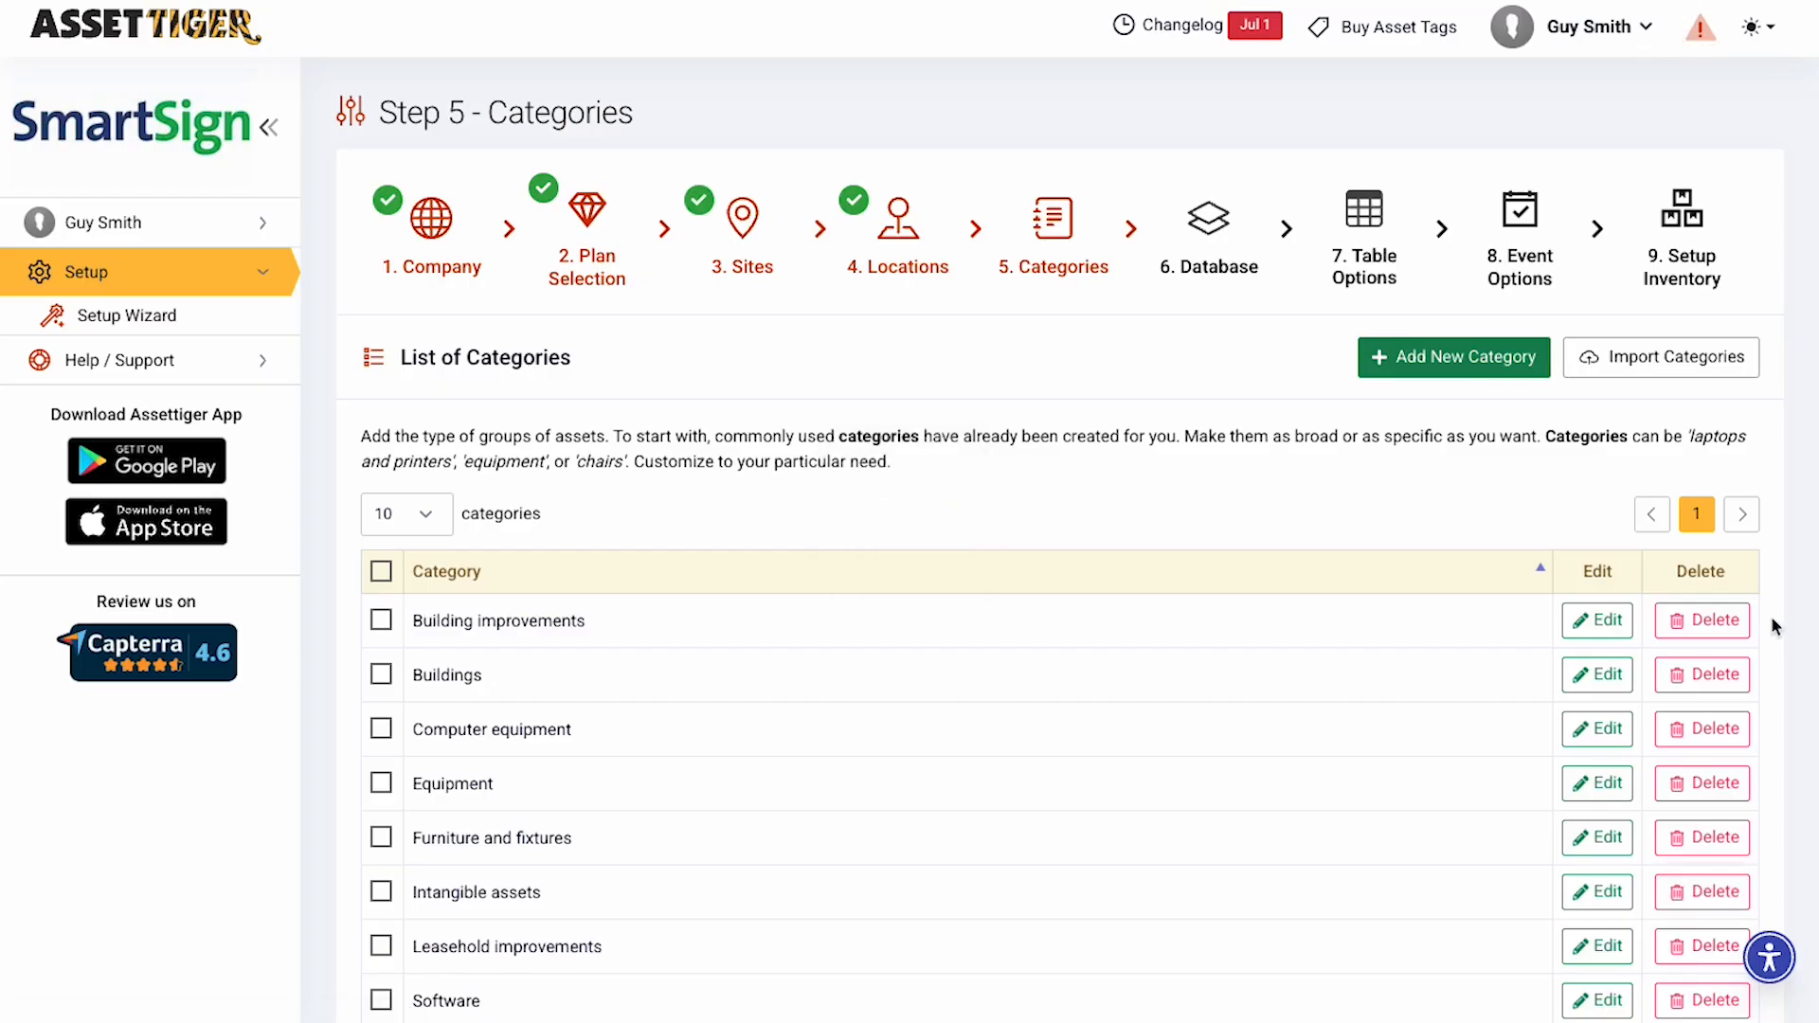
Delete the Vehicles category from the list of asset categories.
scroll(1770, 625, down, 4)
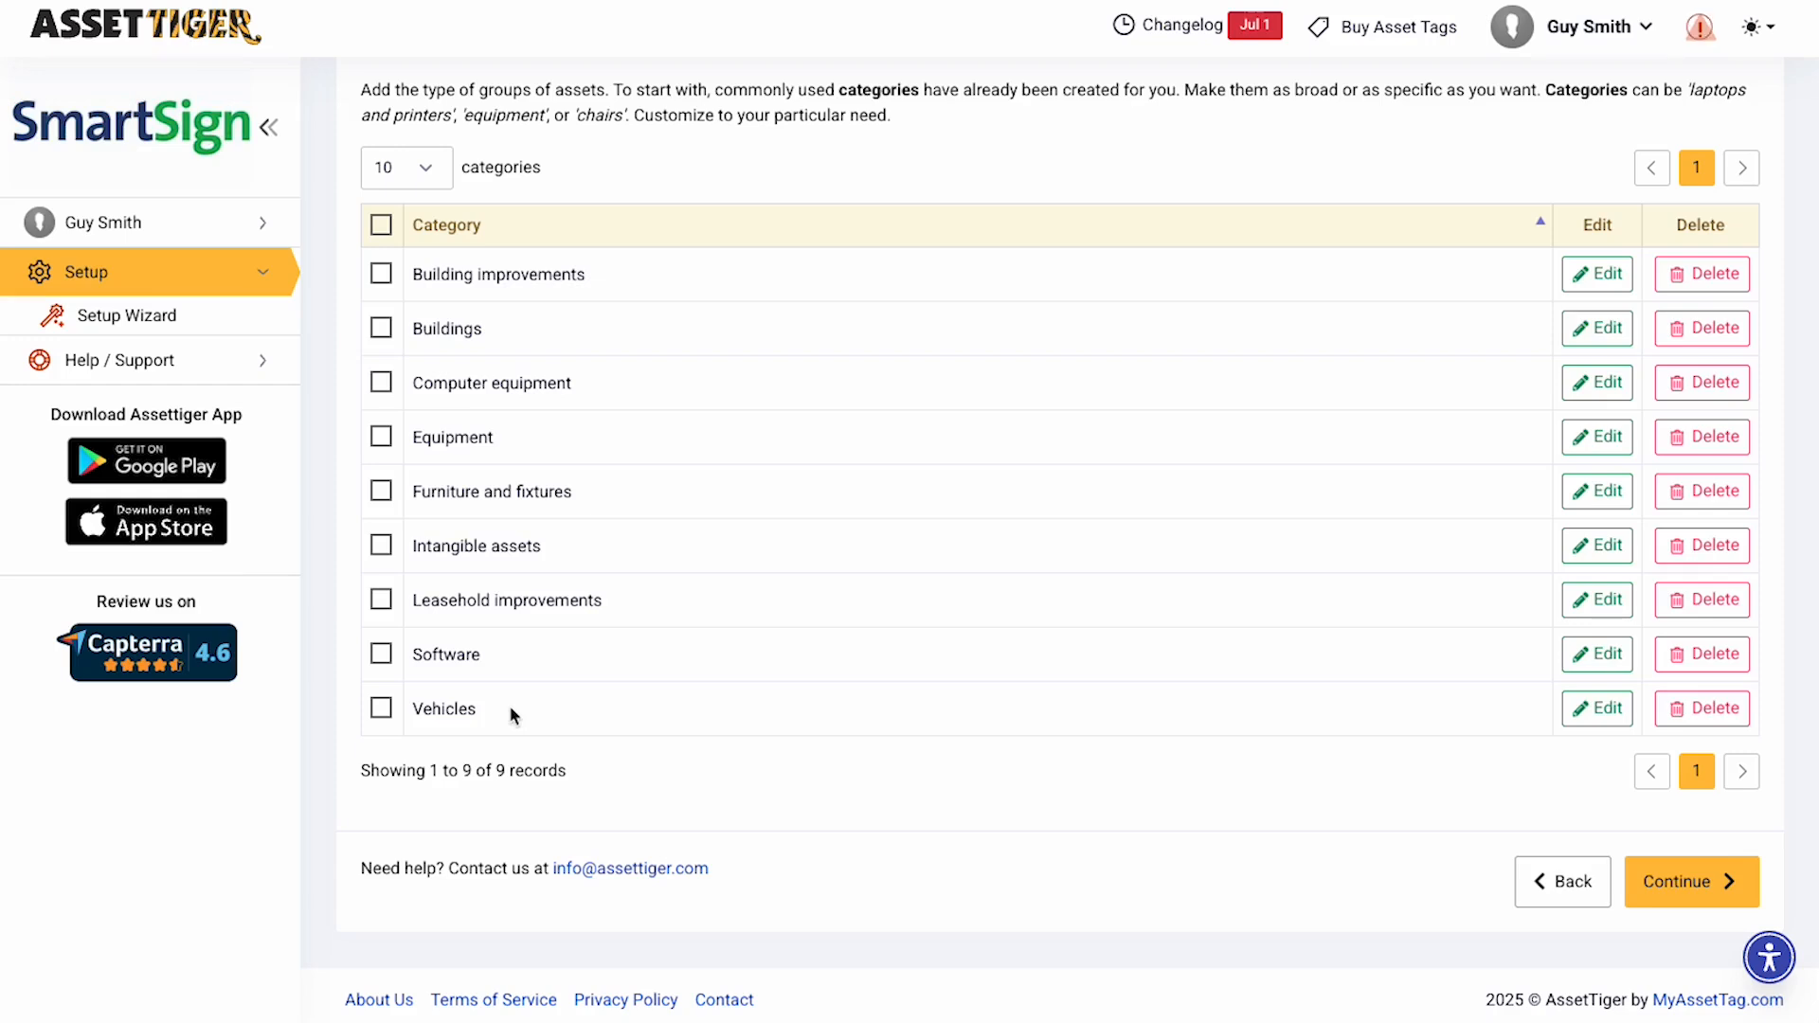
click(1717, 713)
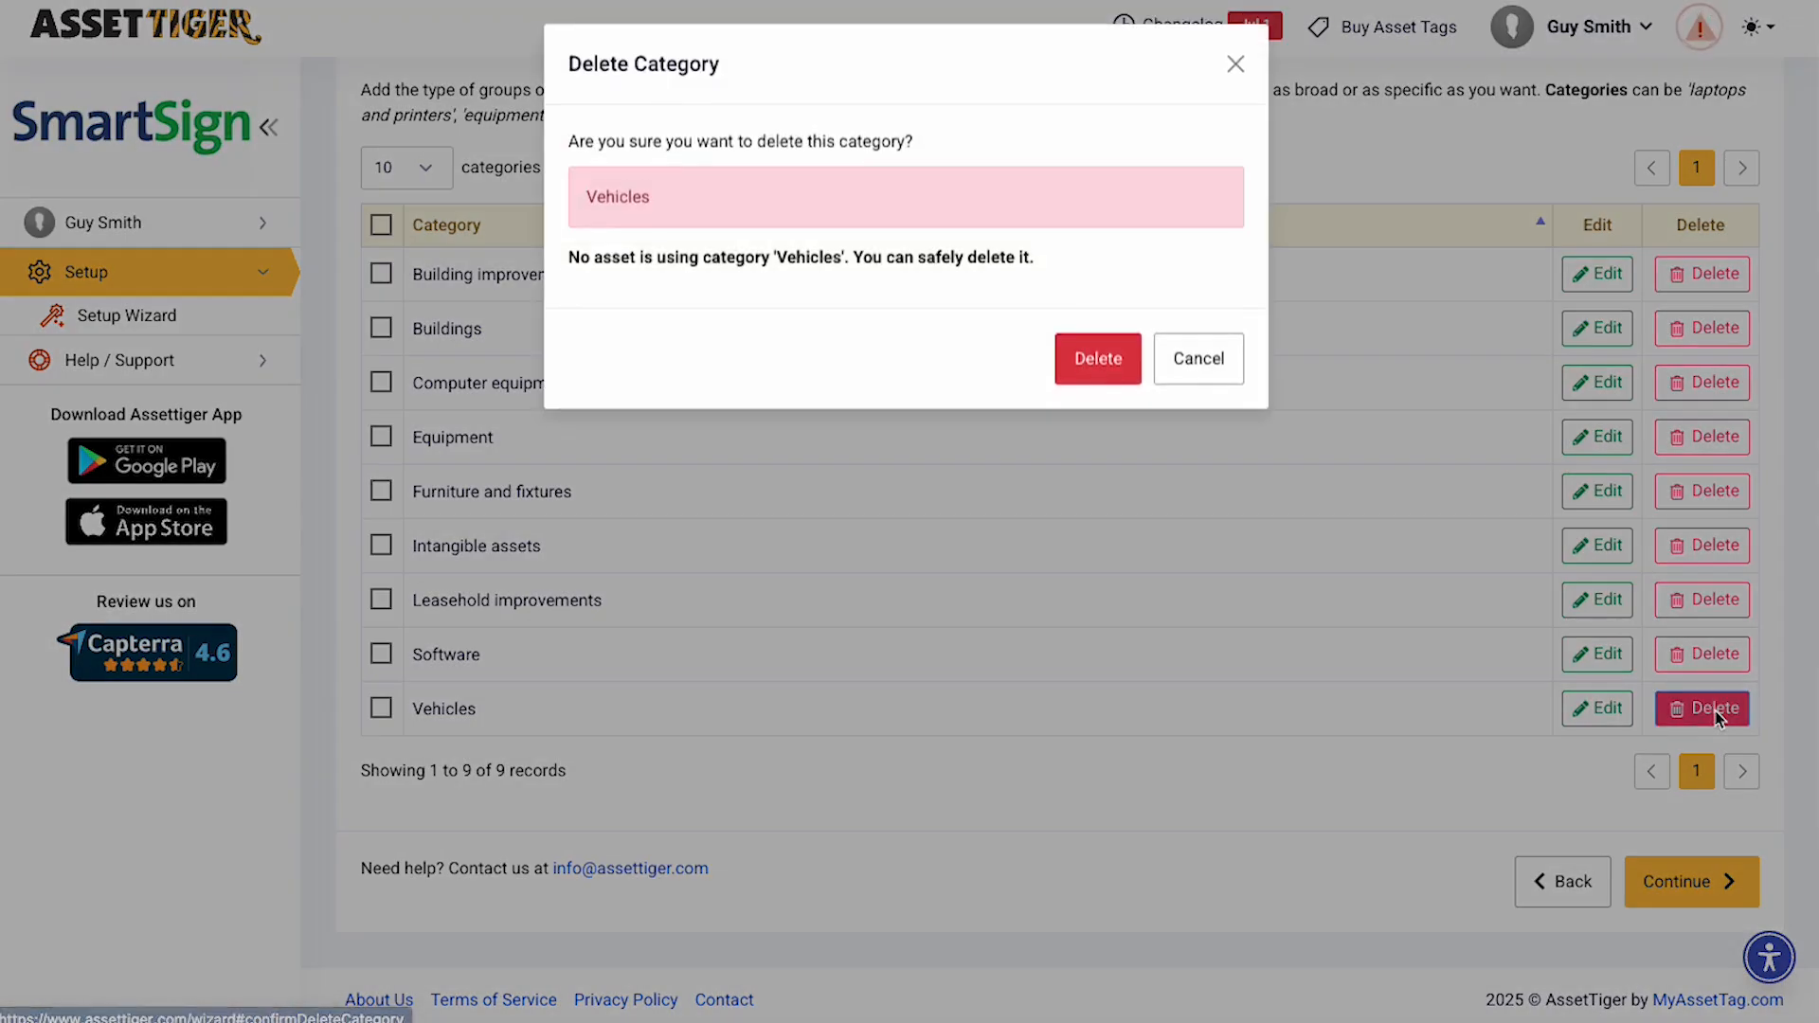
click(1123, 381)
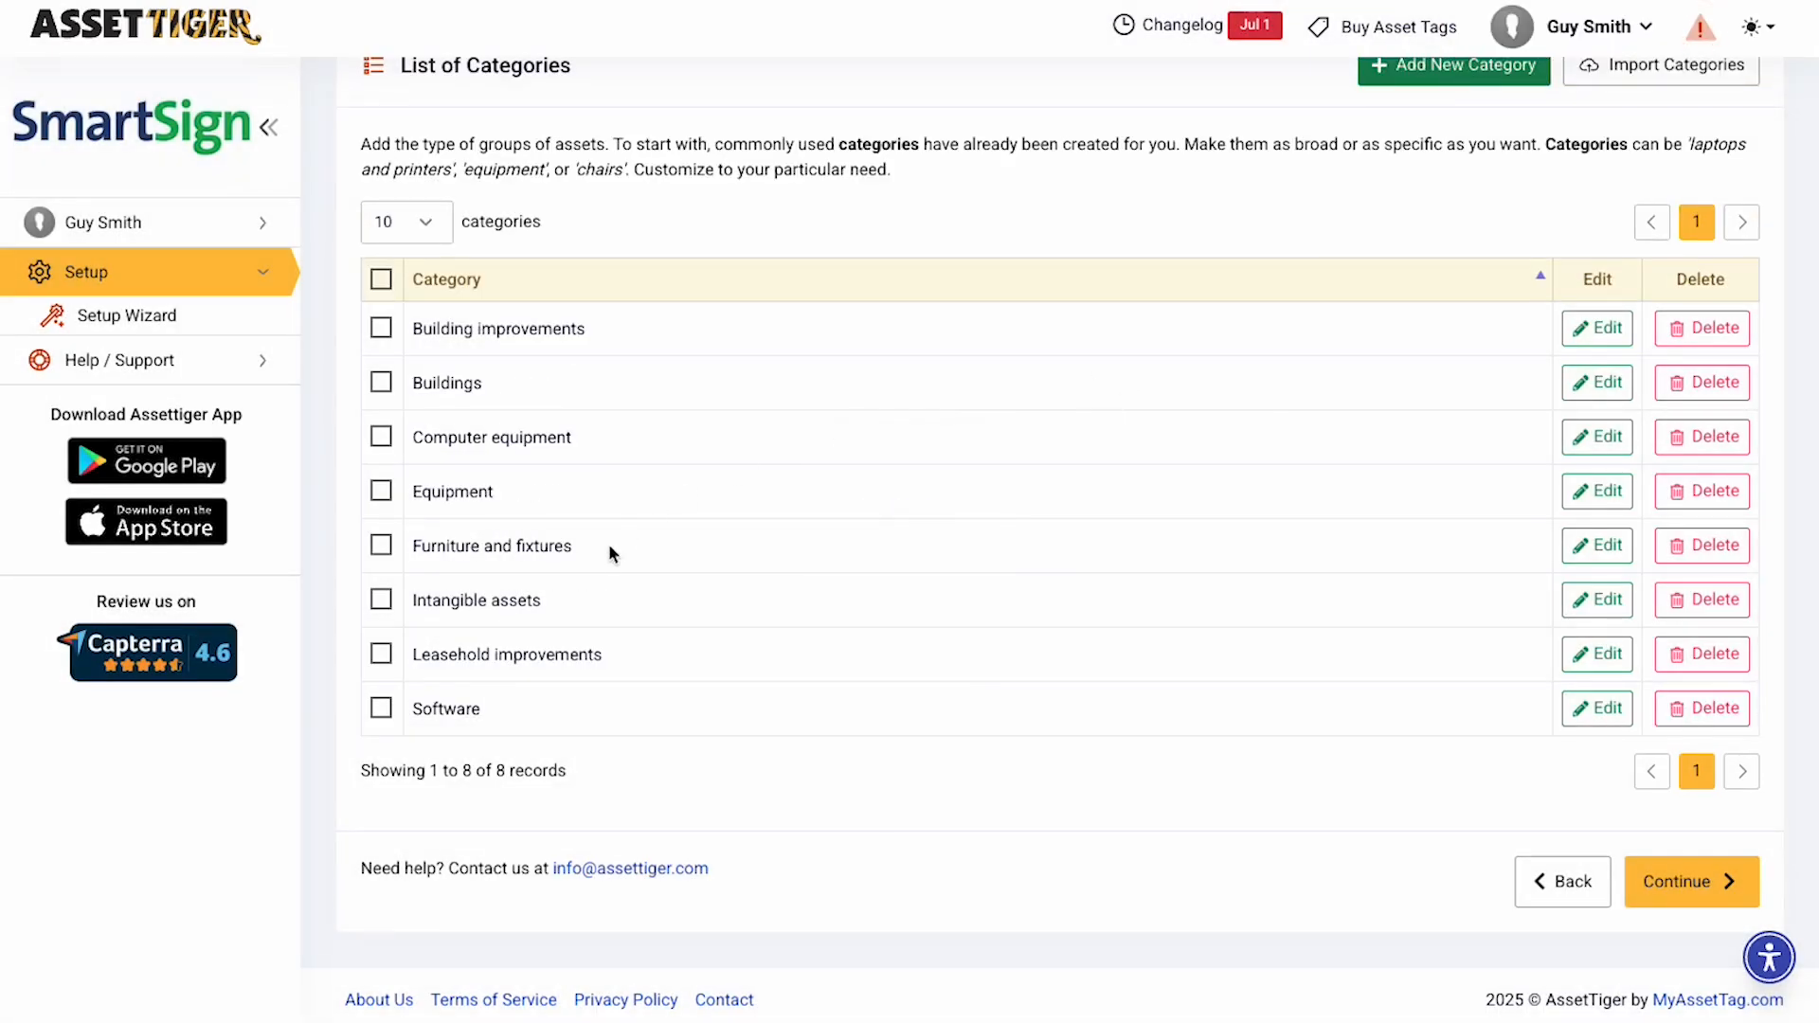
Rename the Furniture and fixtures category as "Desks and chairs".
click(1607, 555)
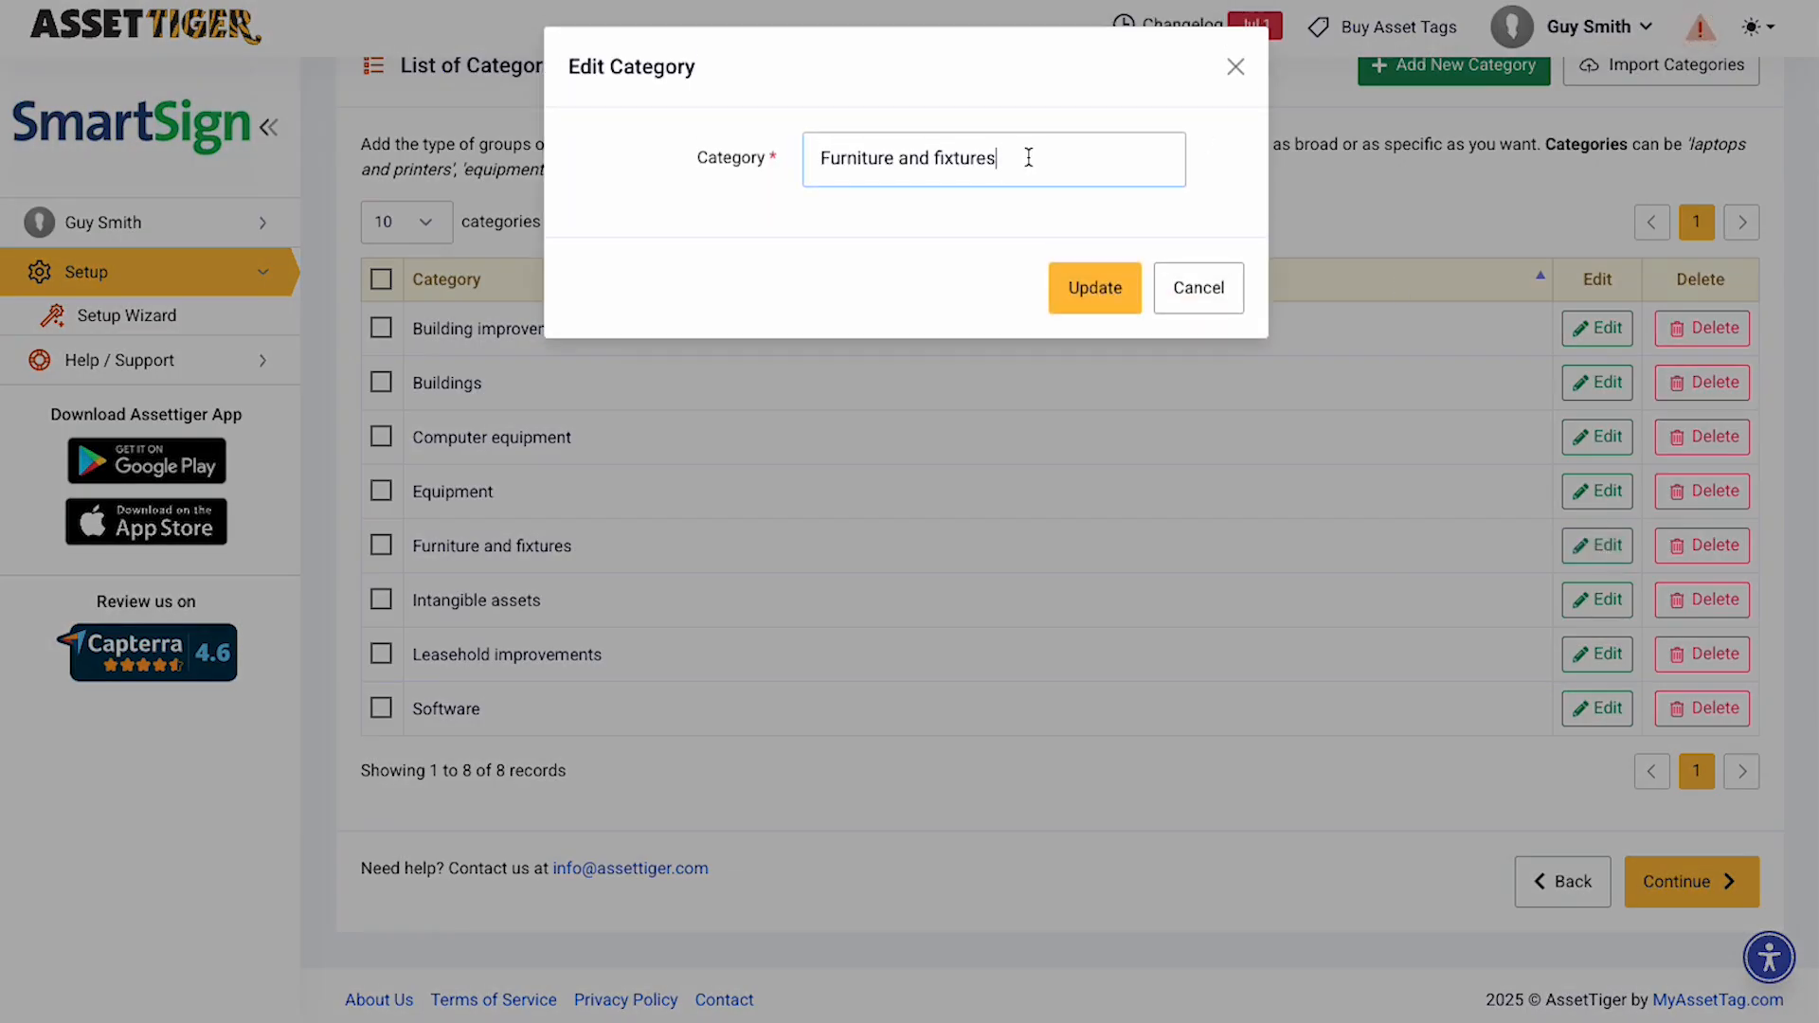
drag(1028, 158, 779, 151)
text(Deska)
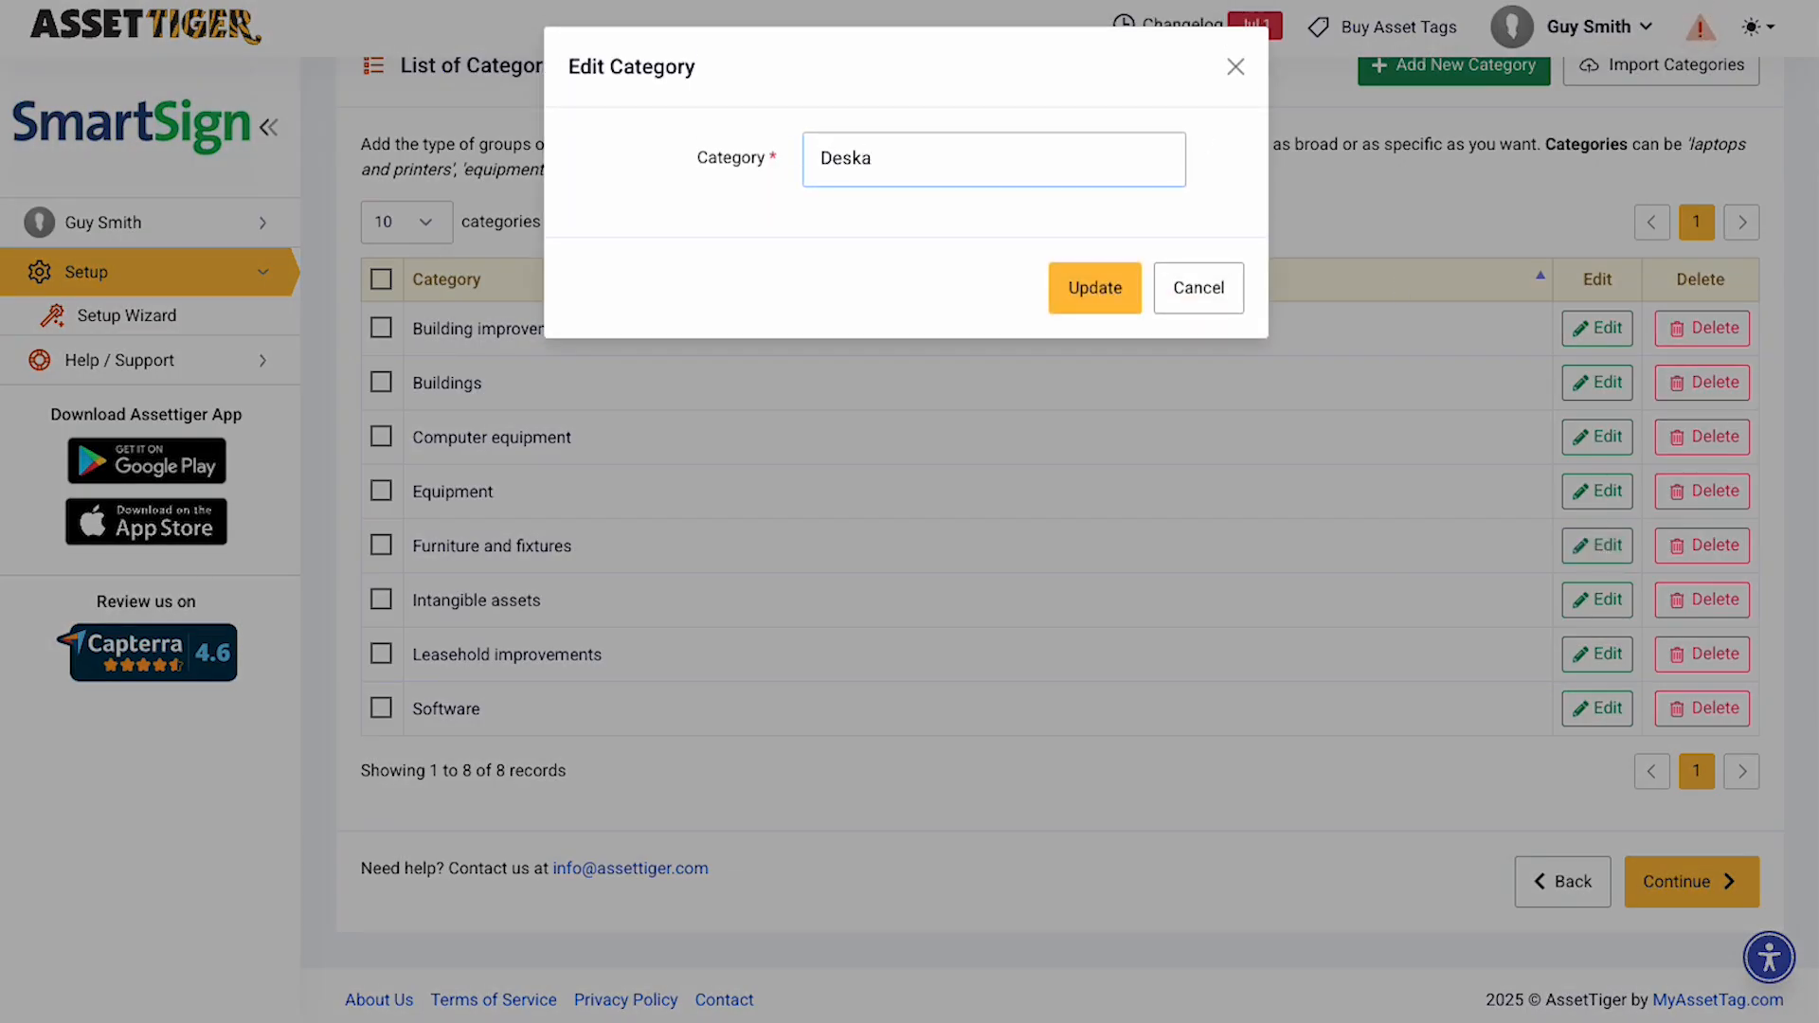
key(BackSpace)
text(s and chairs)
click(1097, 288)
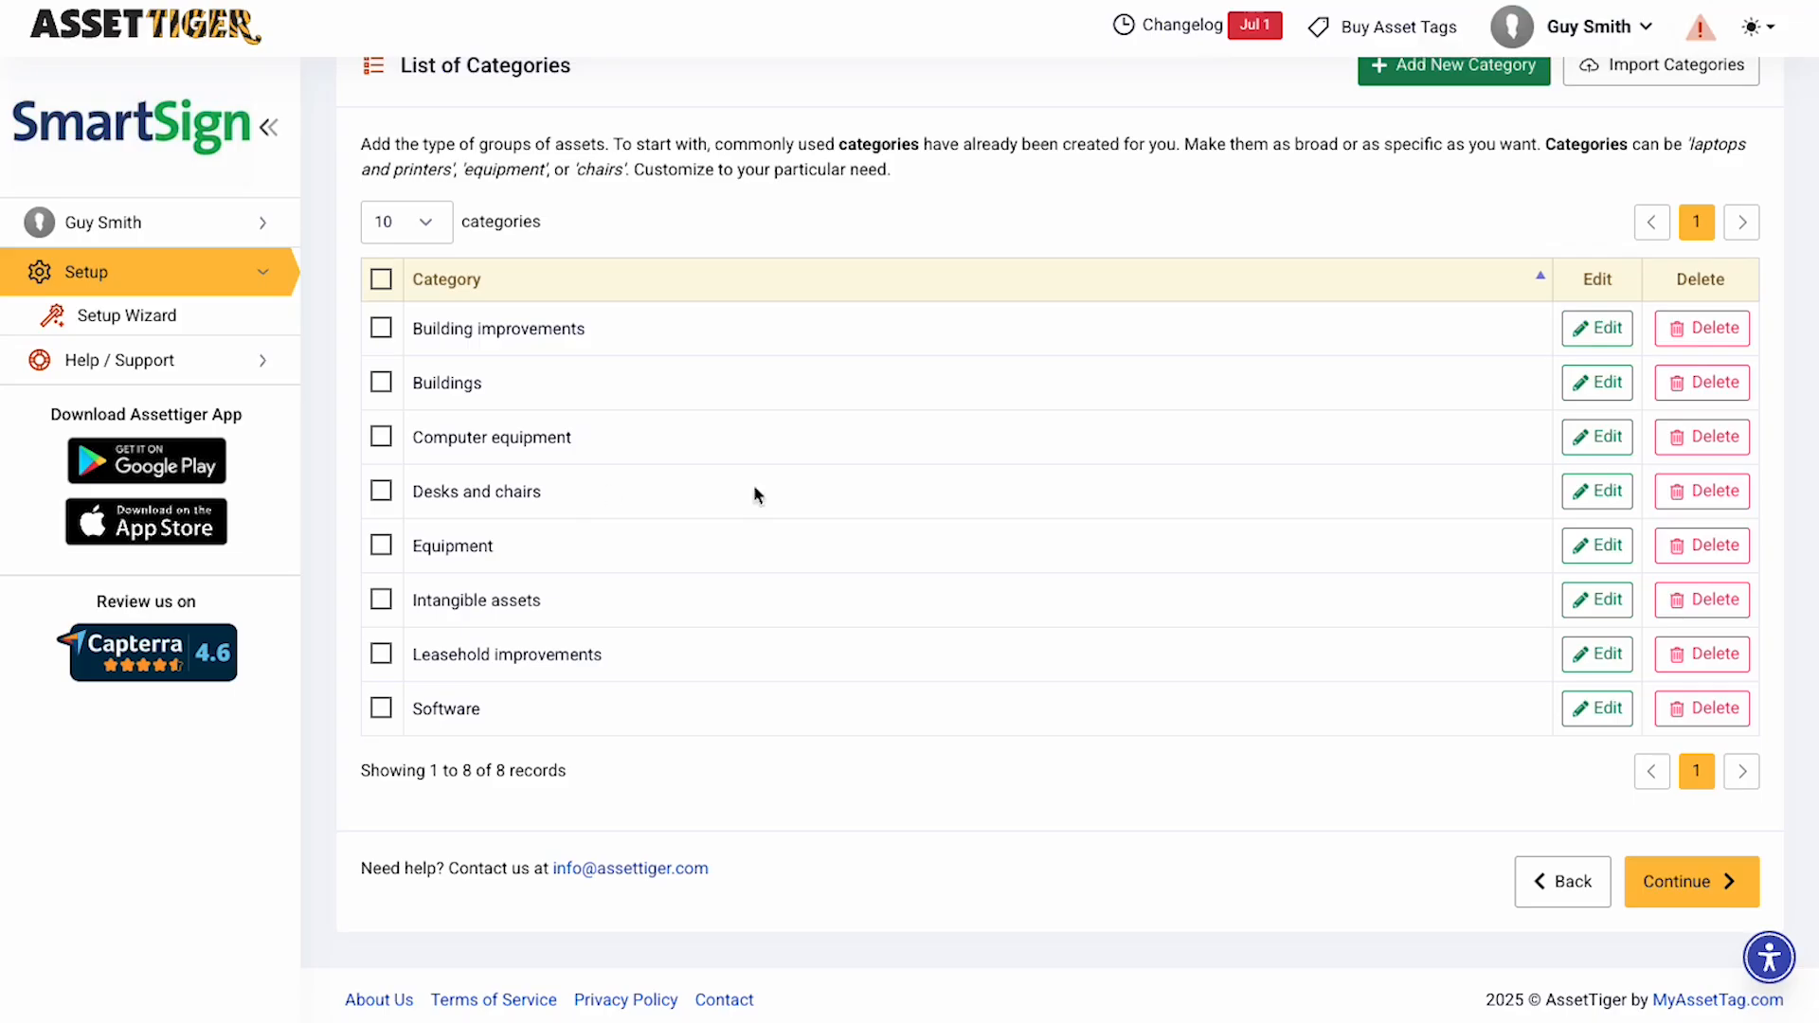
Proceed to the Database stage and review the standard asset database fields.
click(1692, 876)
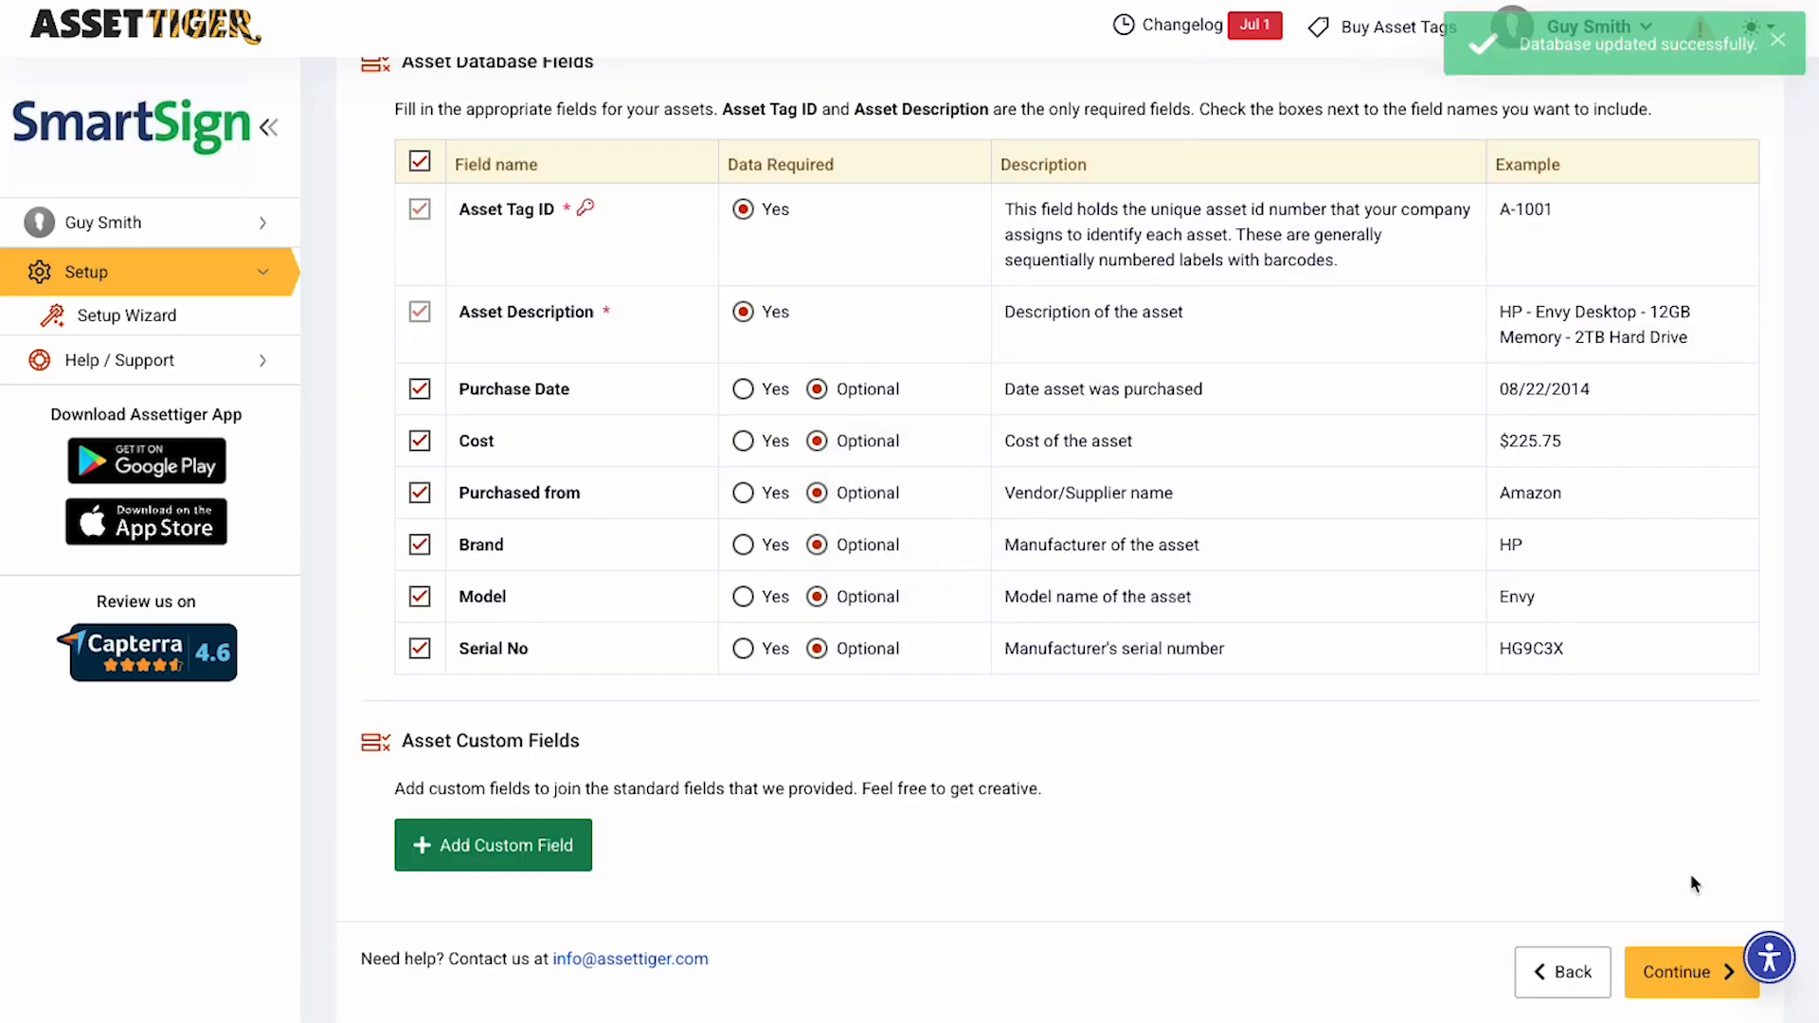
scroll(1766, 762, up, 2)
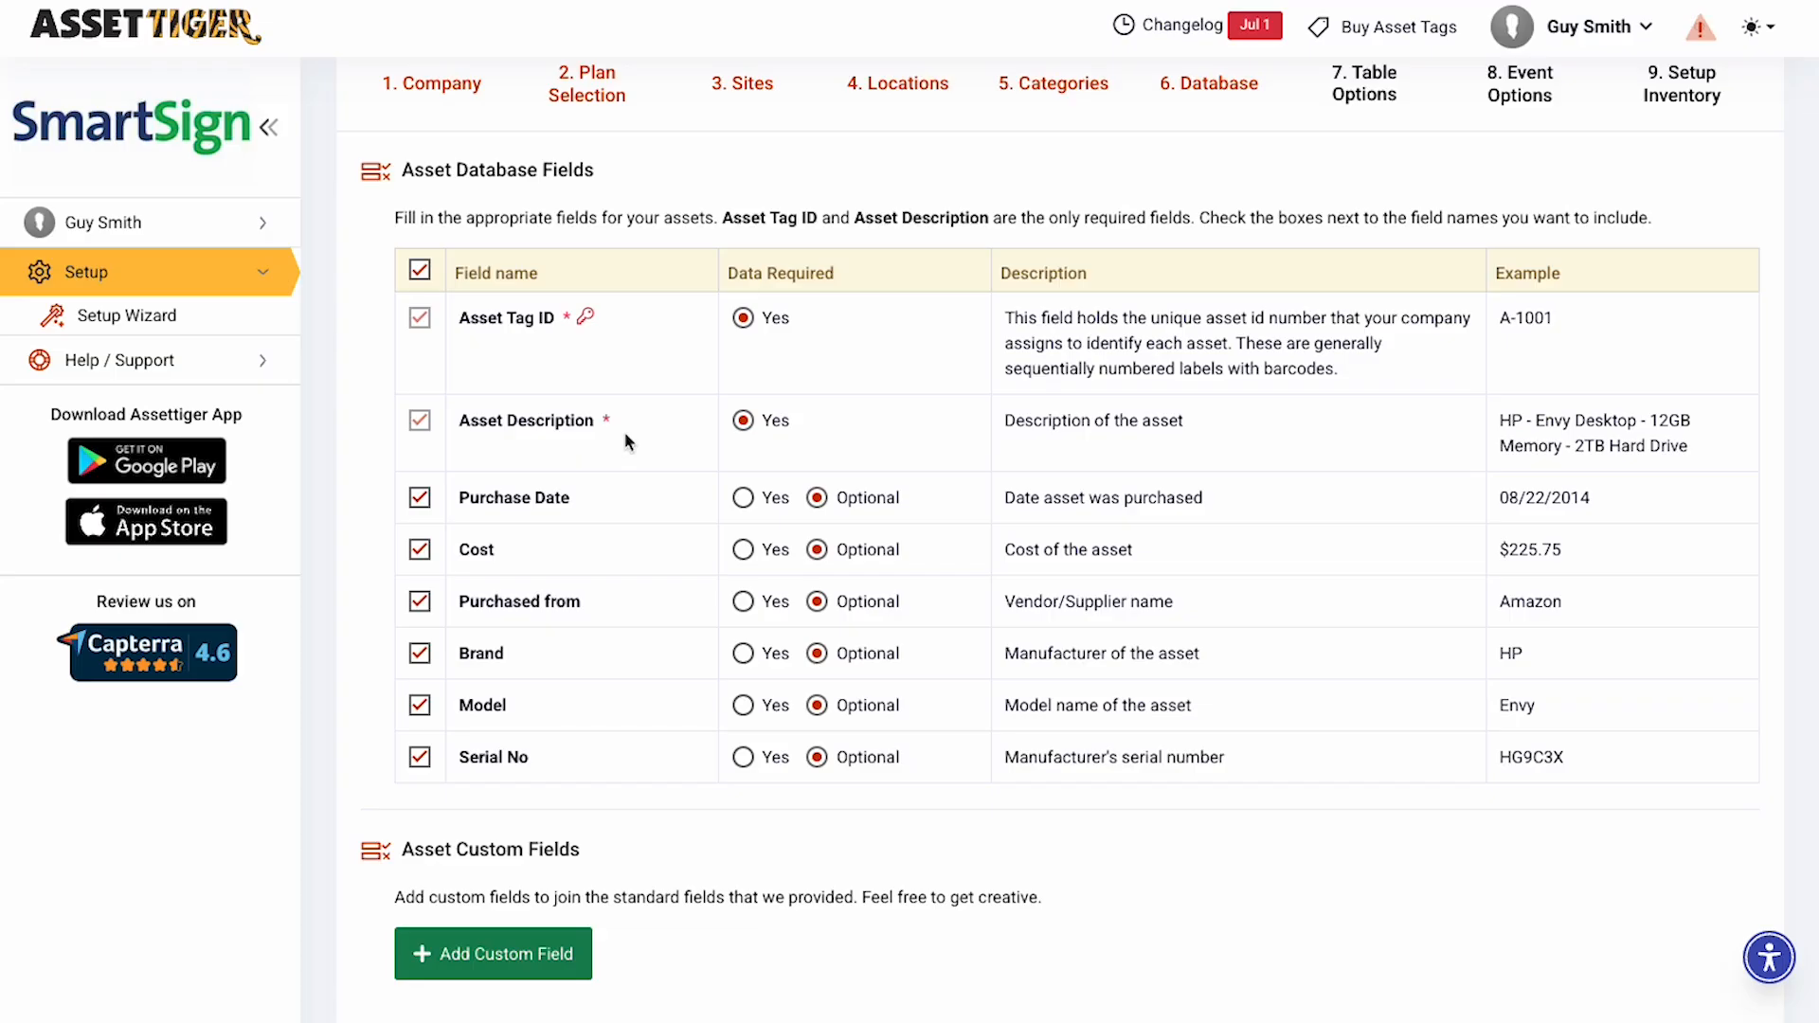
scroll(624, 439, down, 1)
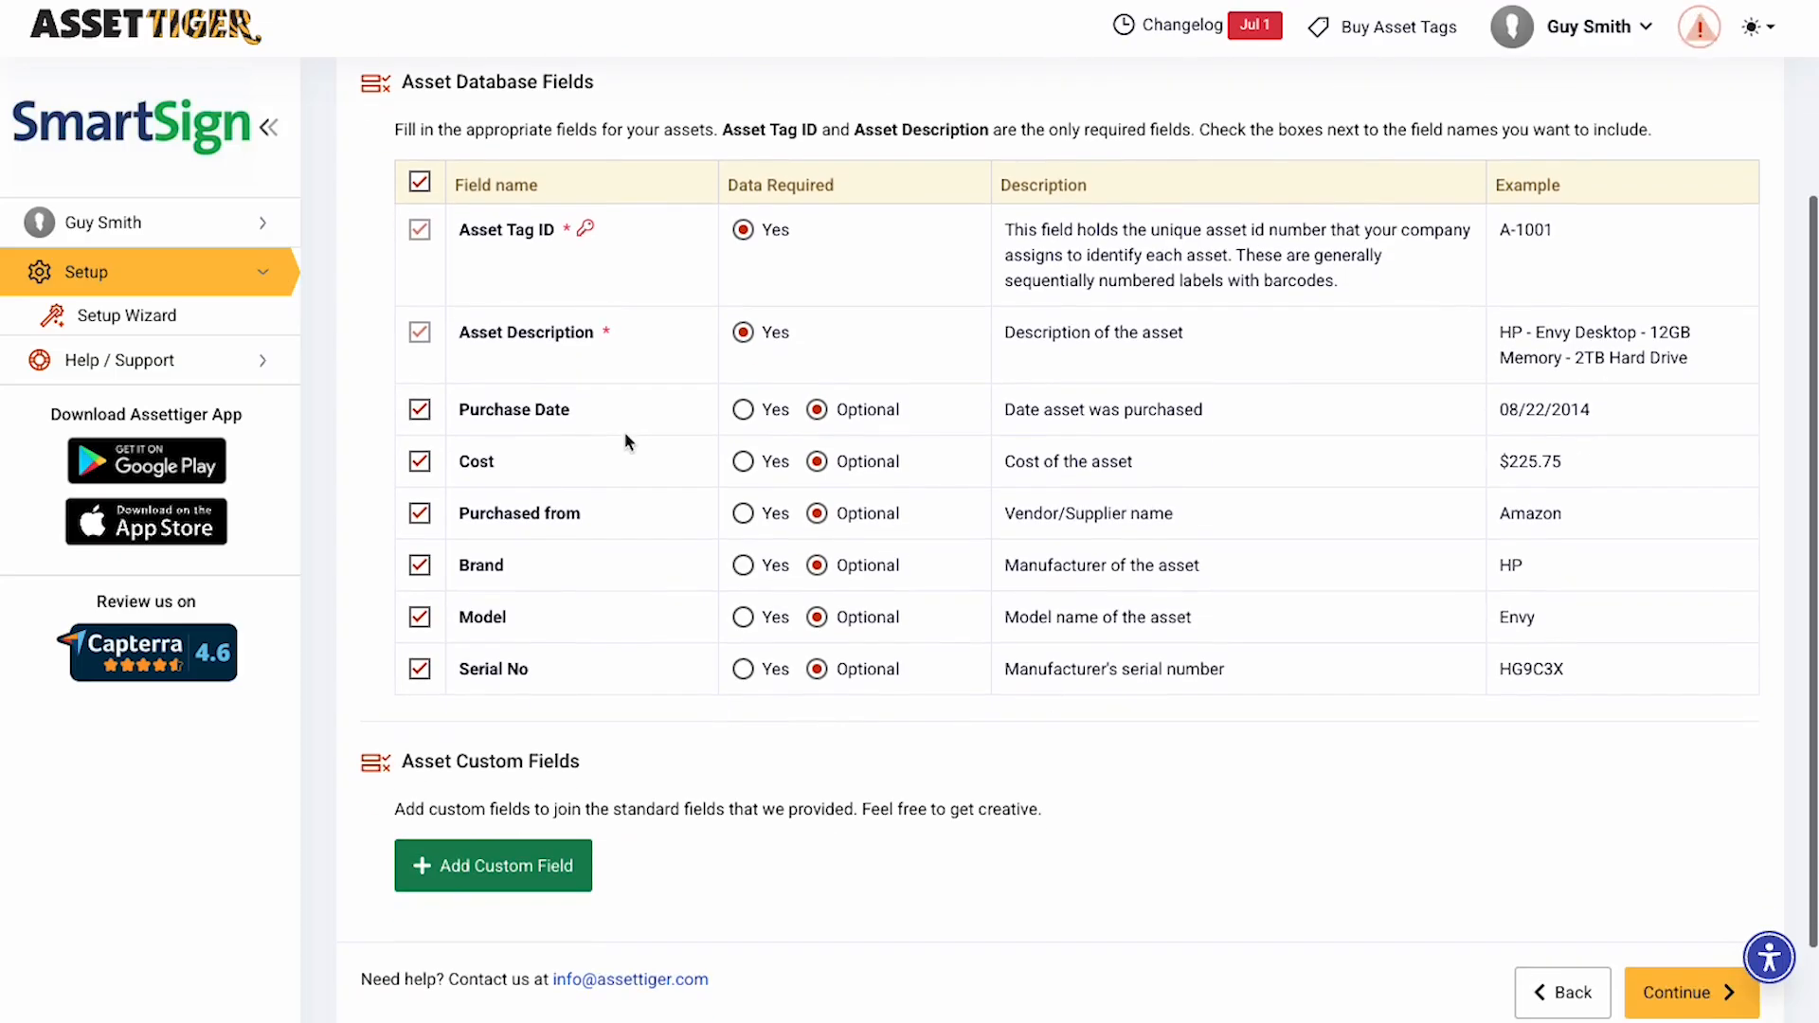
Add an optional custom field labelled Color with data type Text for all categories, and proceed to the Table Options stage.
click(543, 875)
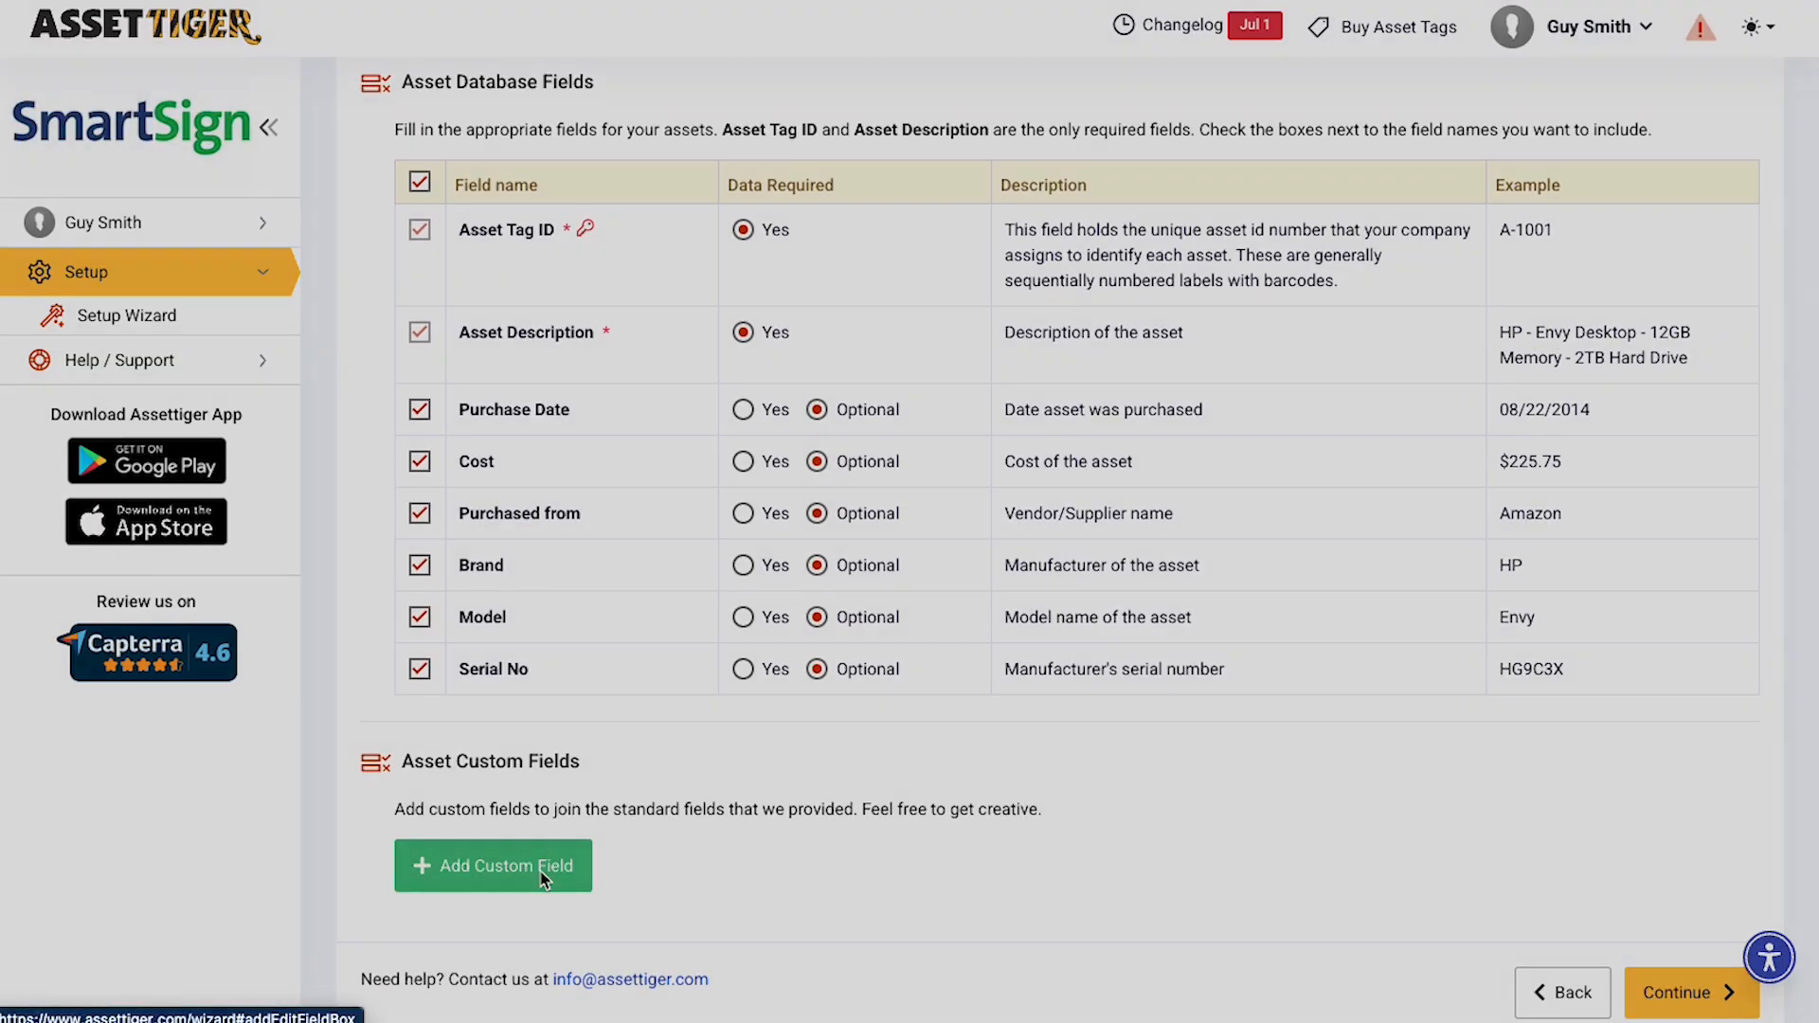
click(896, 163)
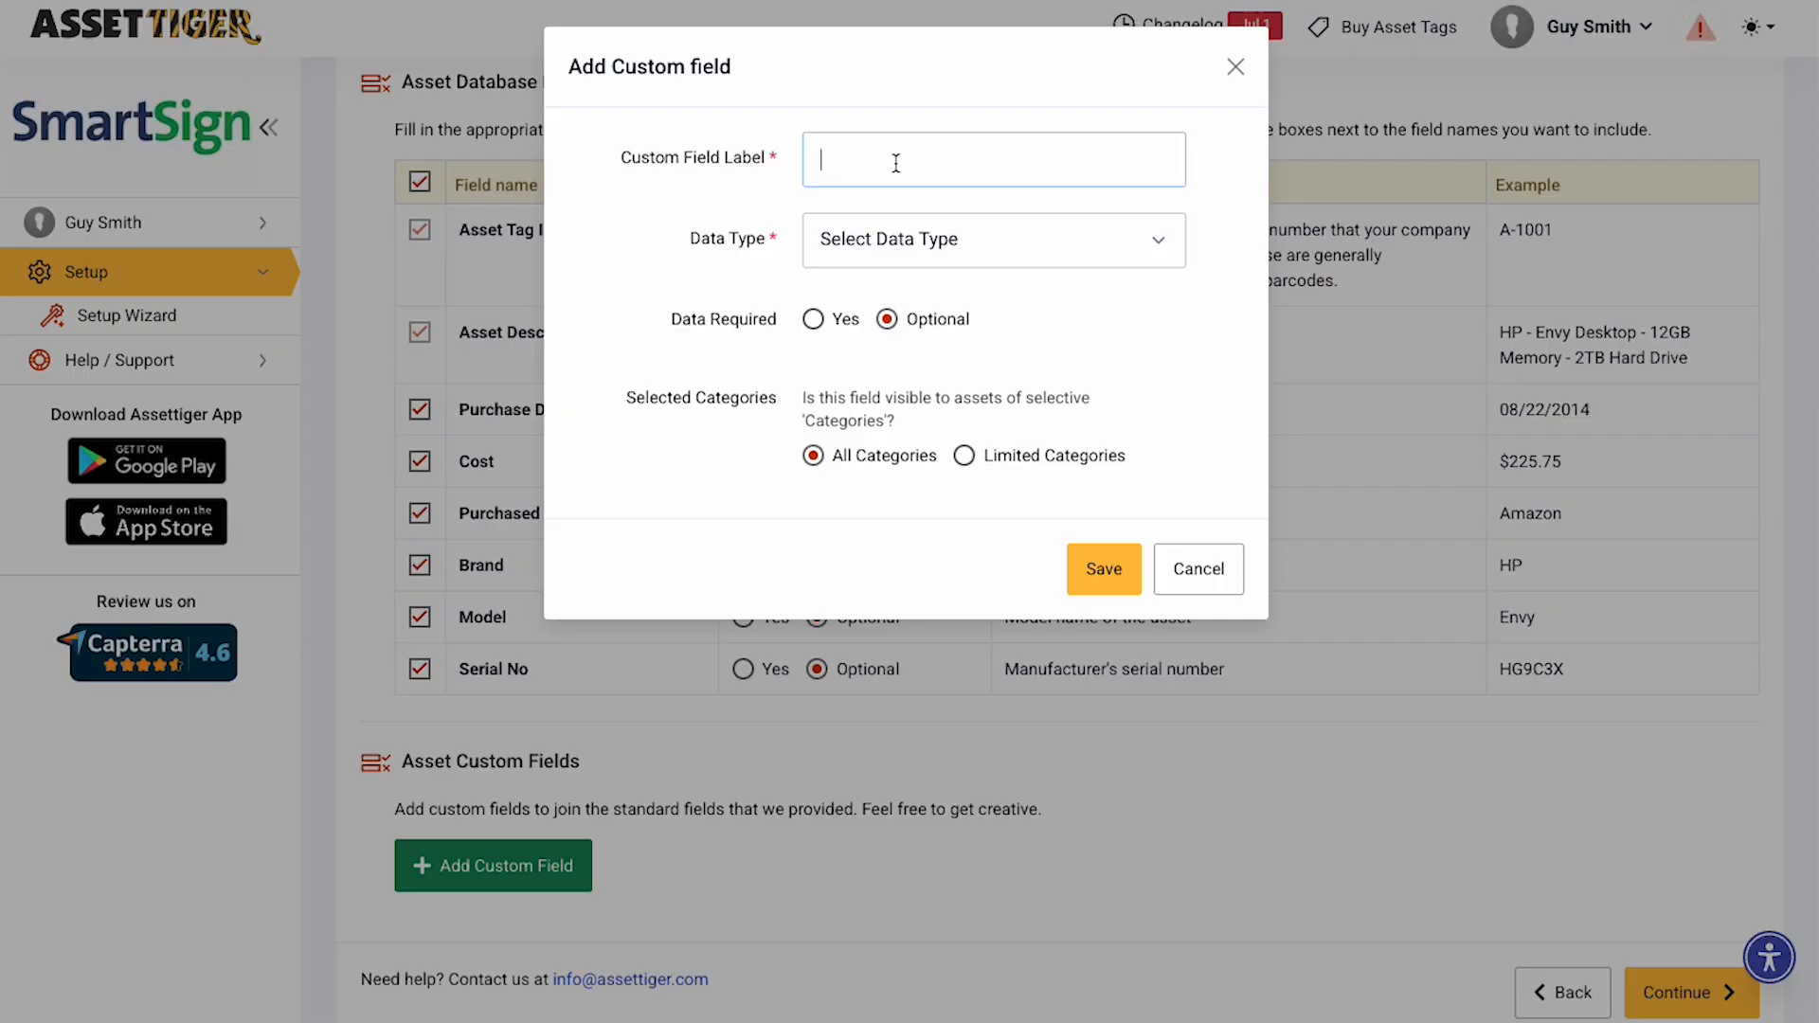
text(Color)
click(1163, 251)
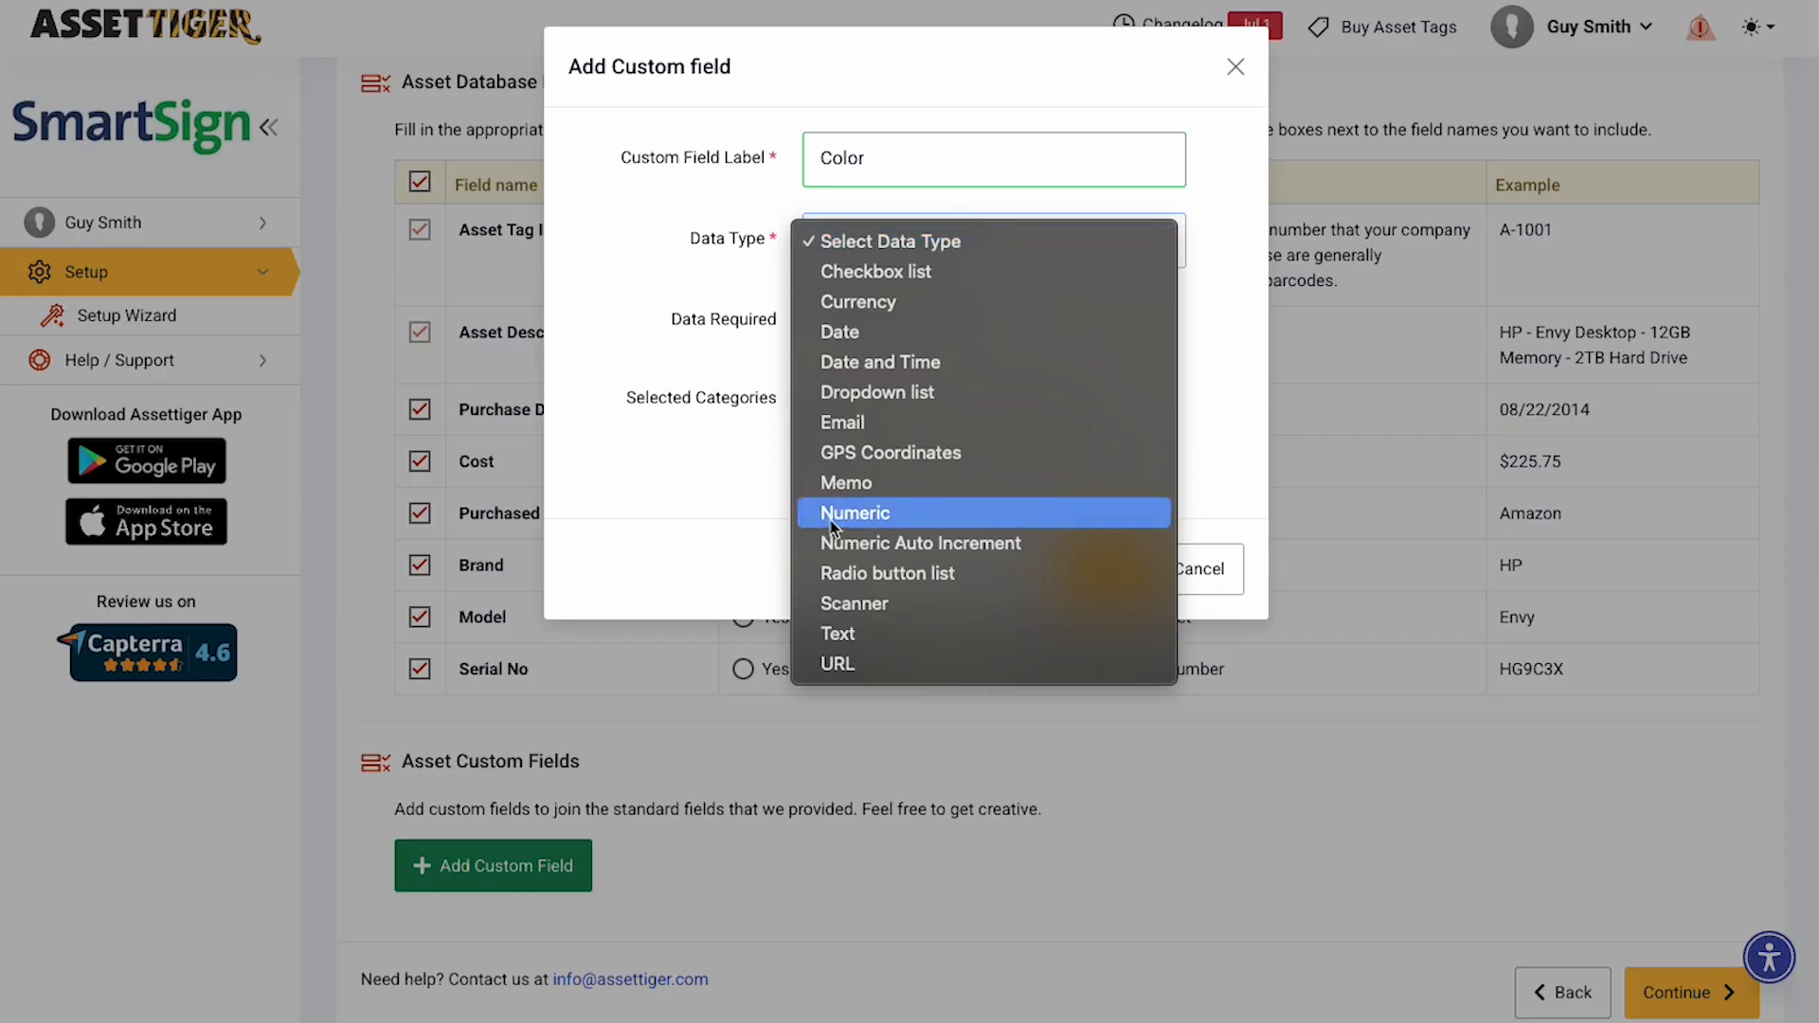
click(852, 635)
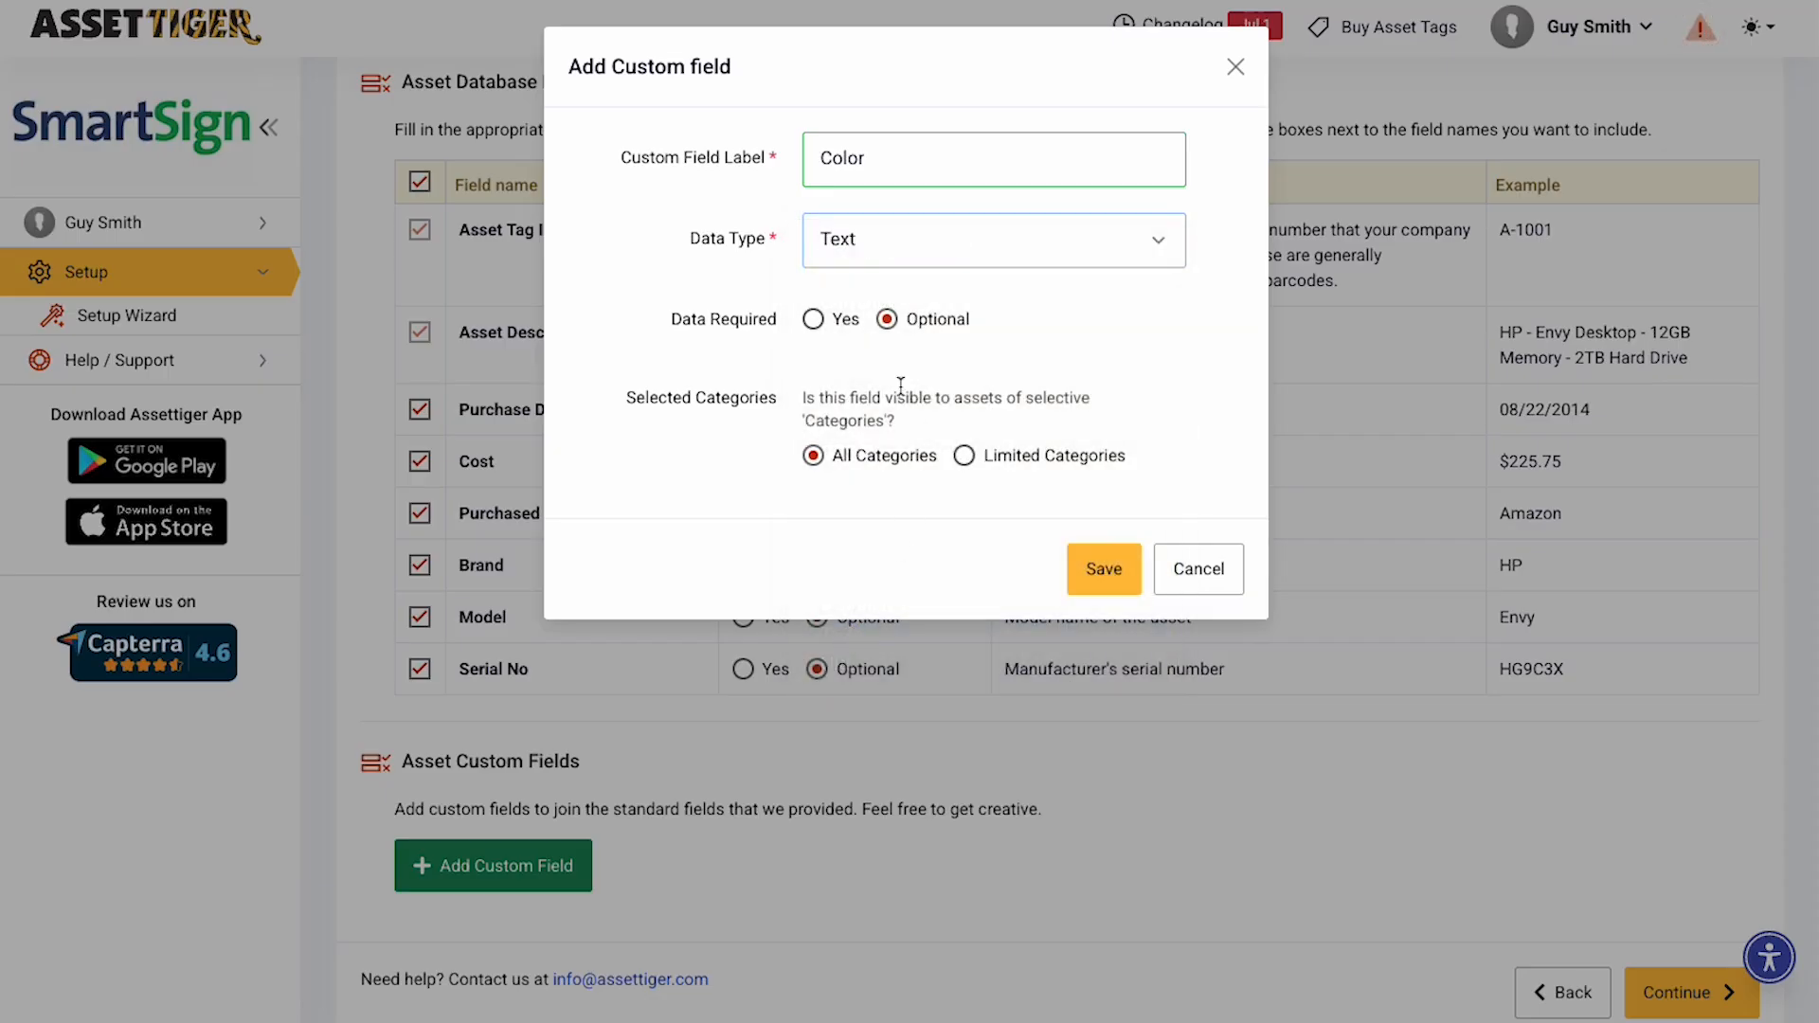
click(1104, 569)
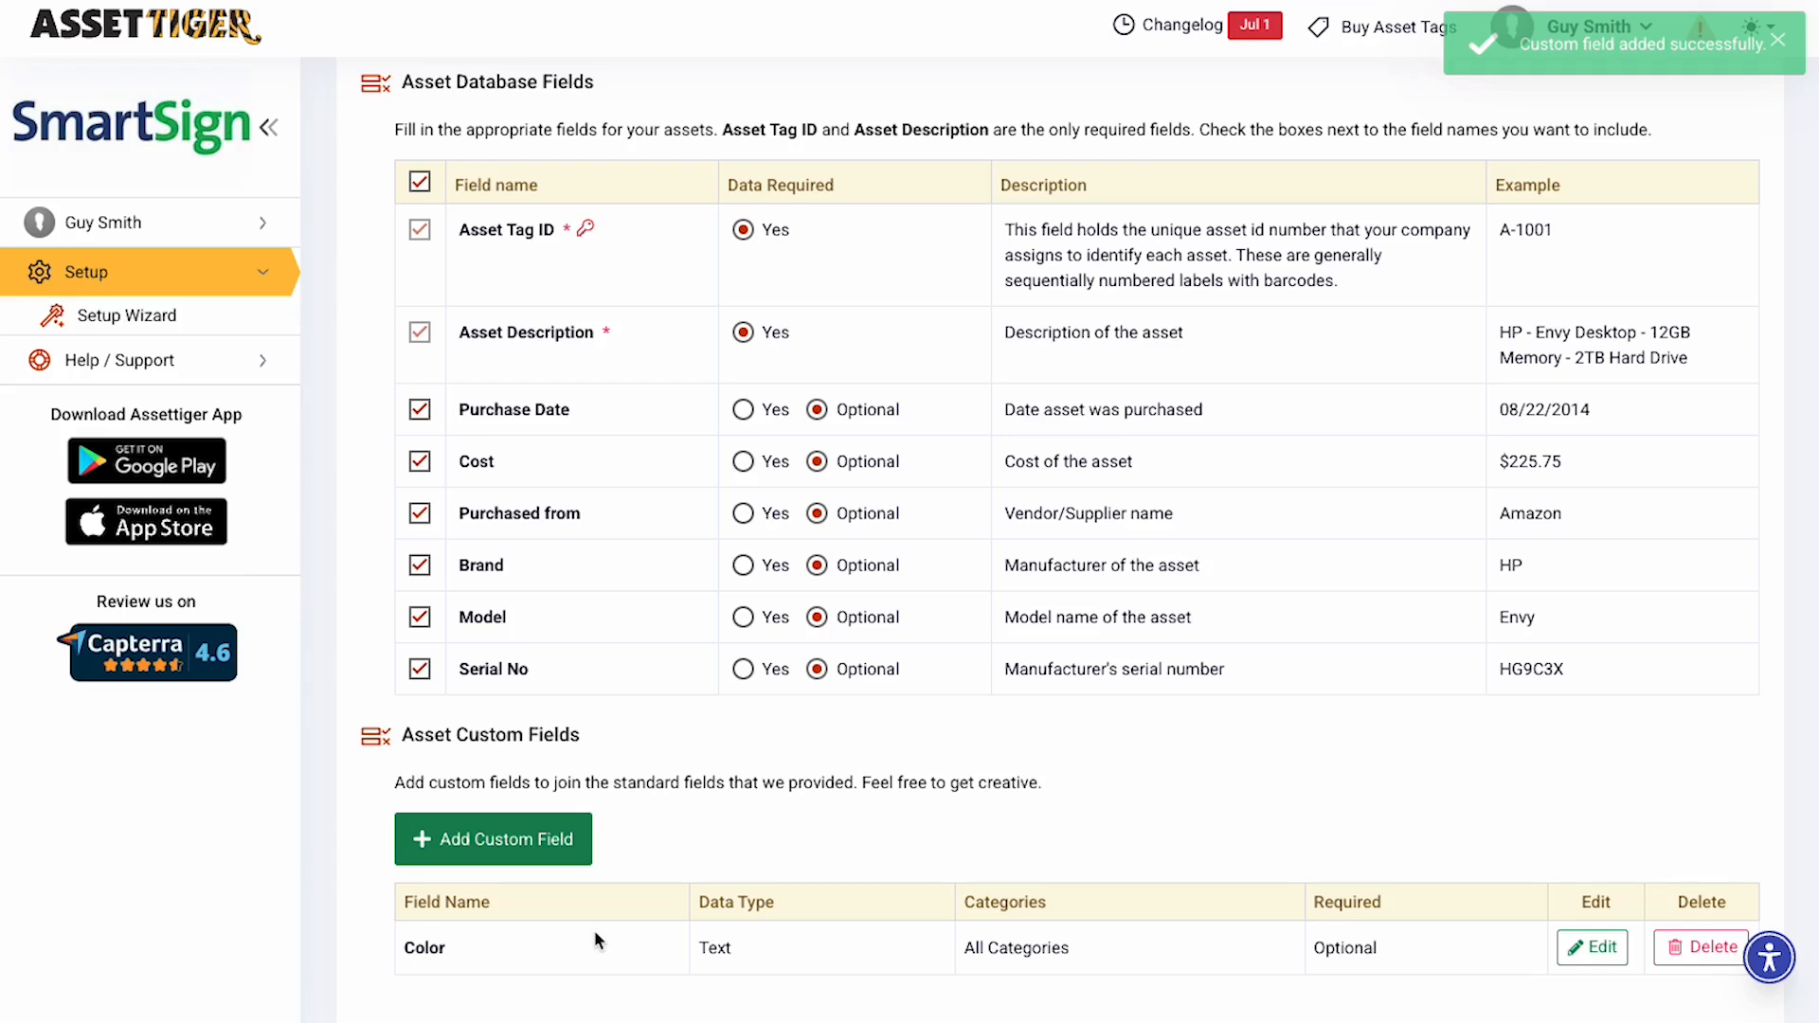
scroll(751, 689, down, 1)
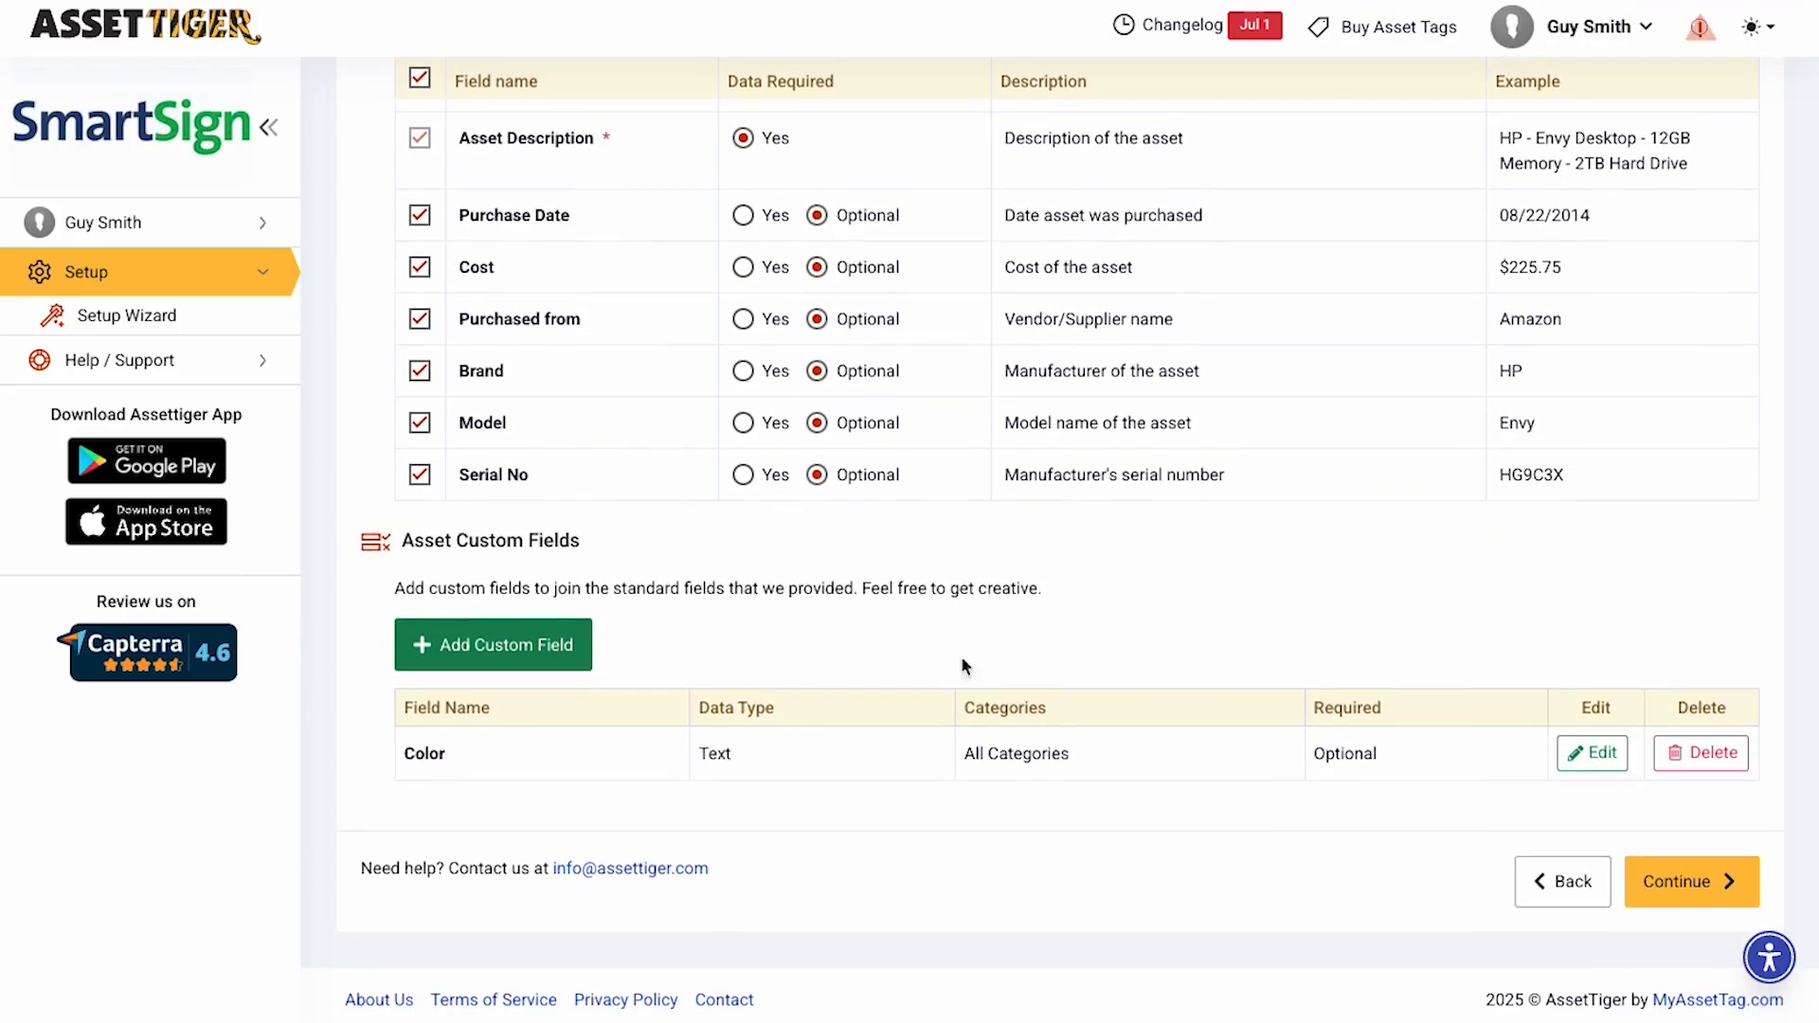
click(1679, 876)
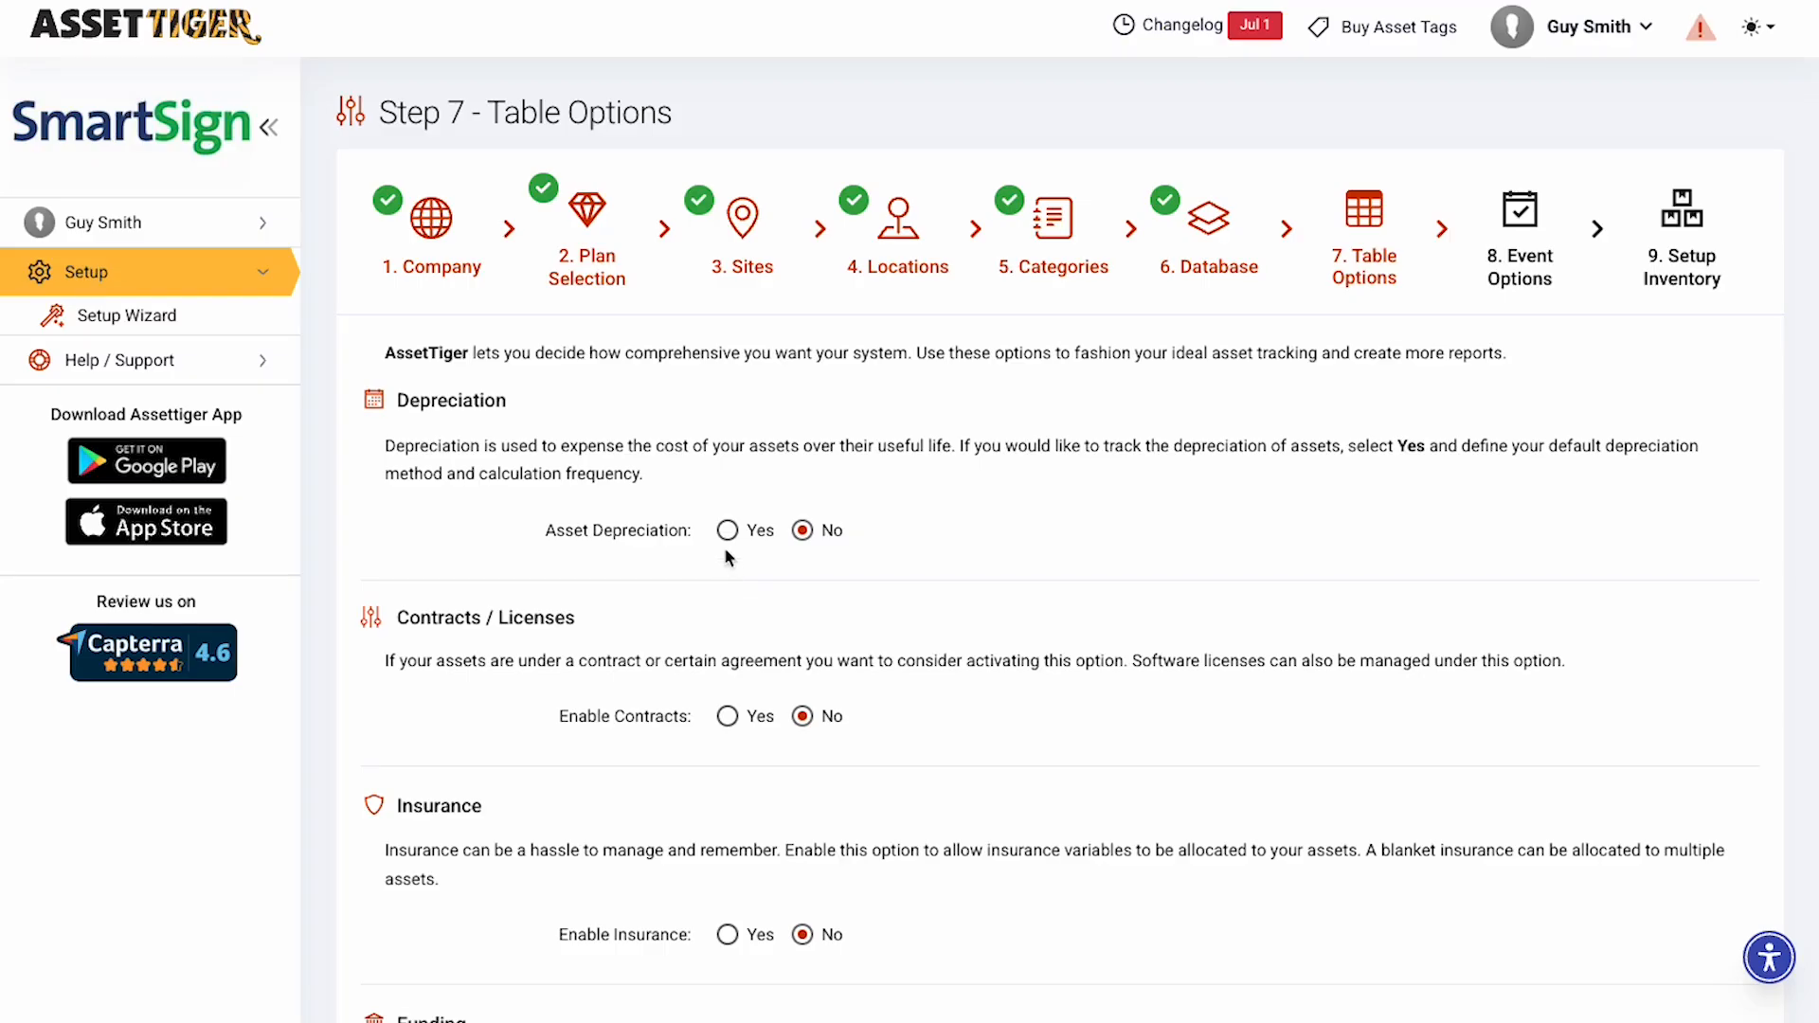
Enable asset depreciation, keeping Straight Line as the default depreciation method.
click(728, 531)
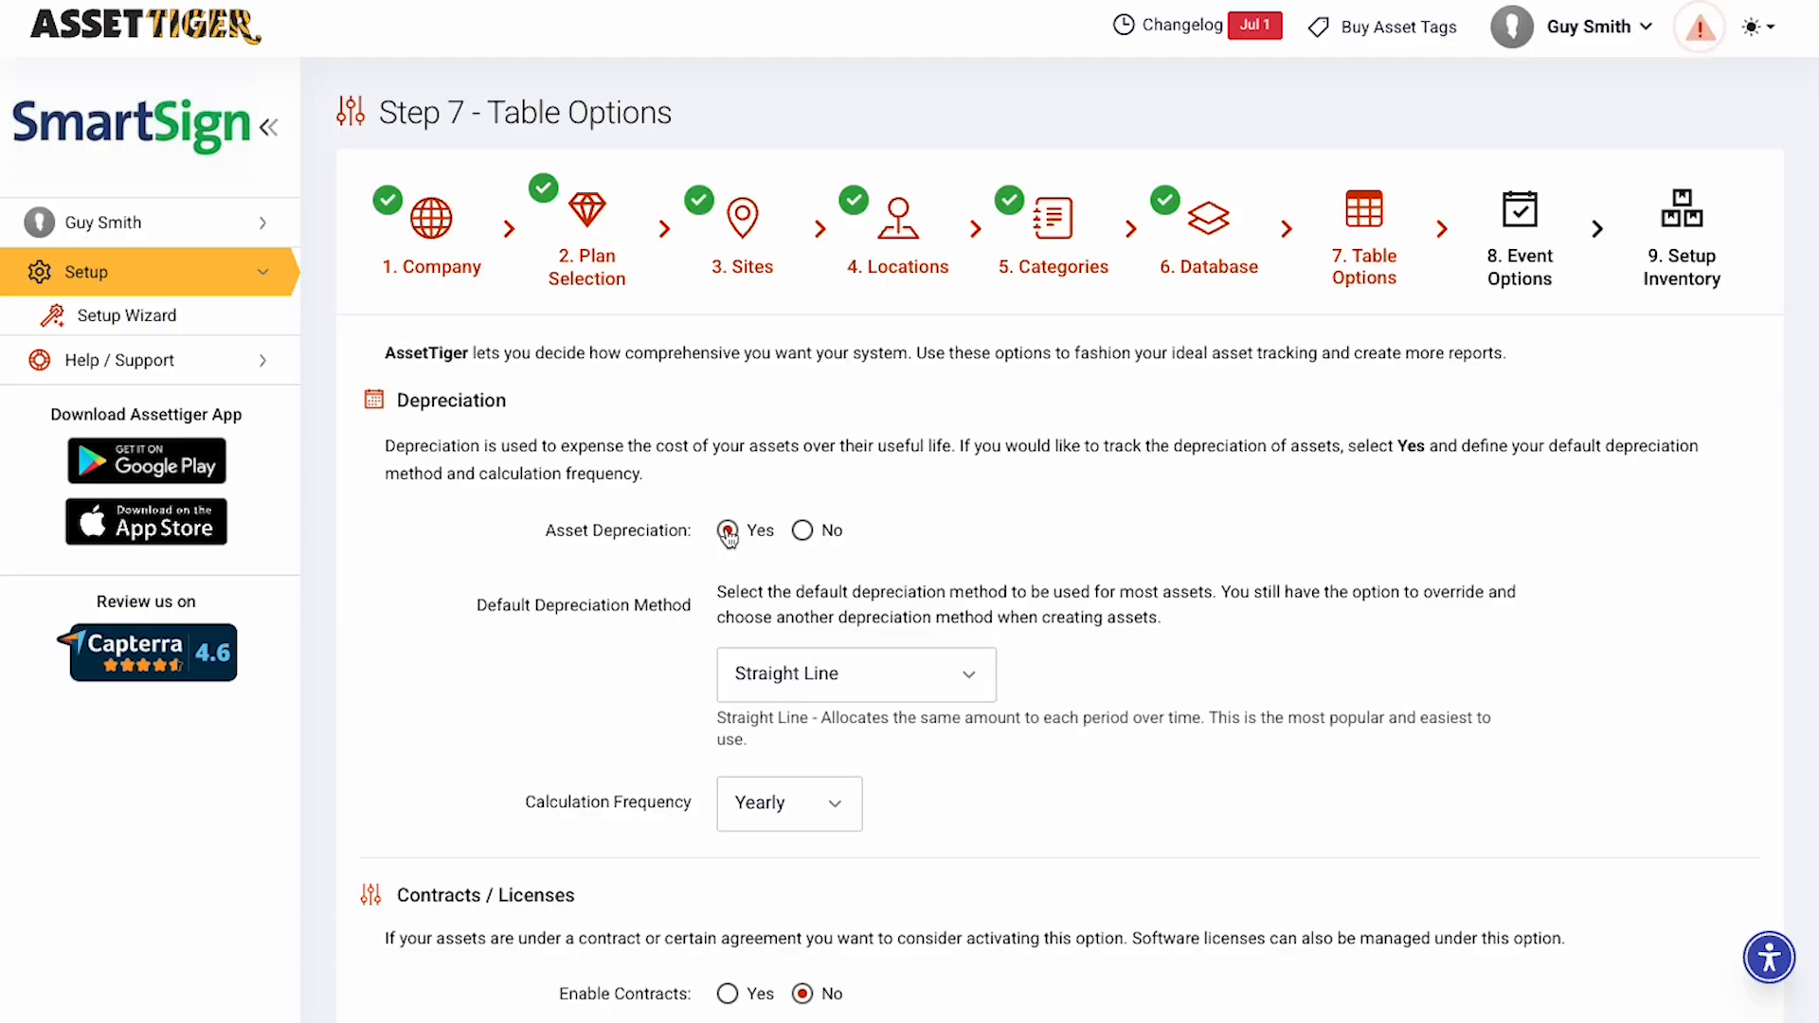
click(966, 672)
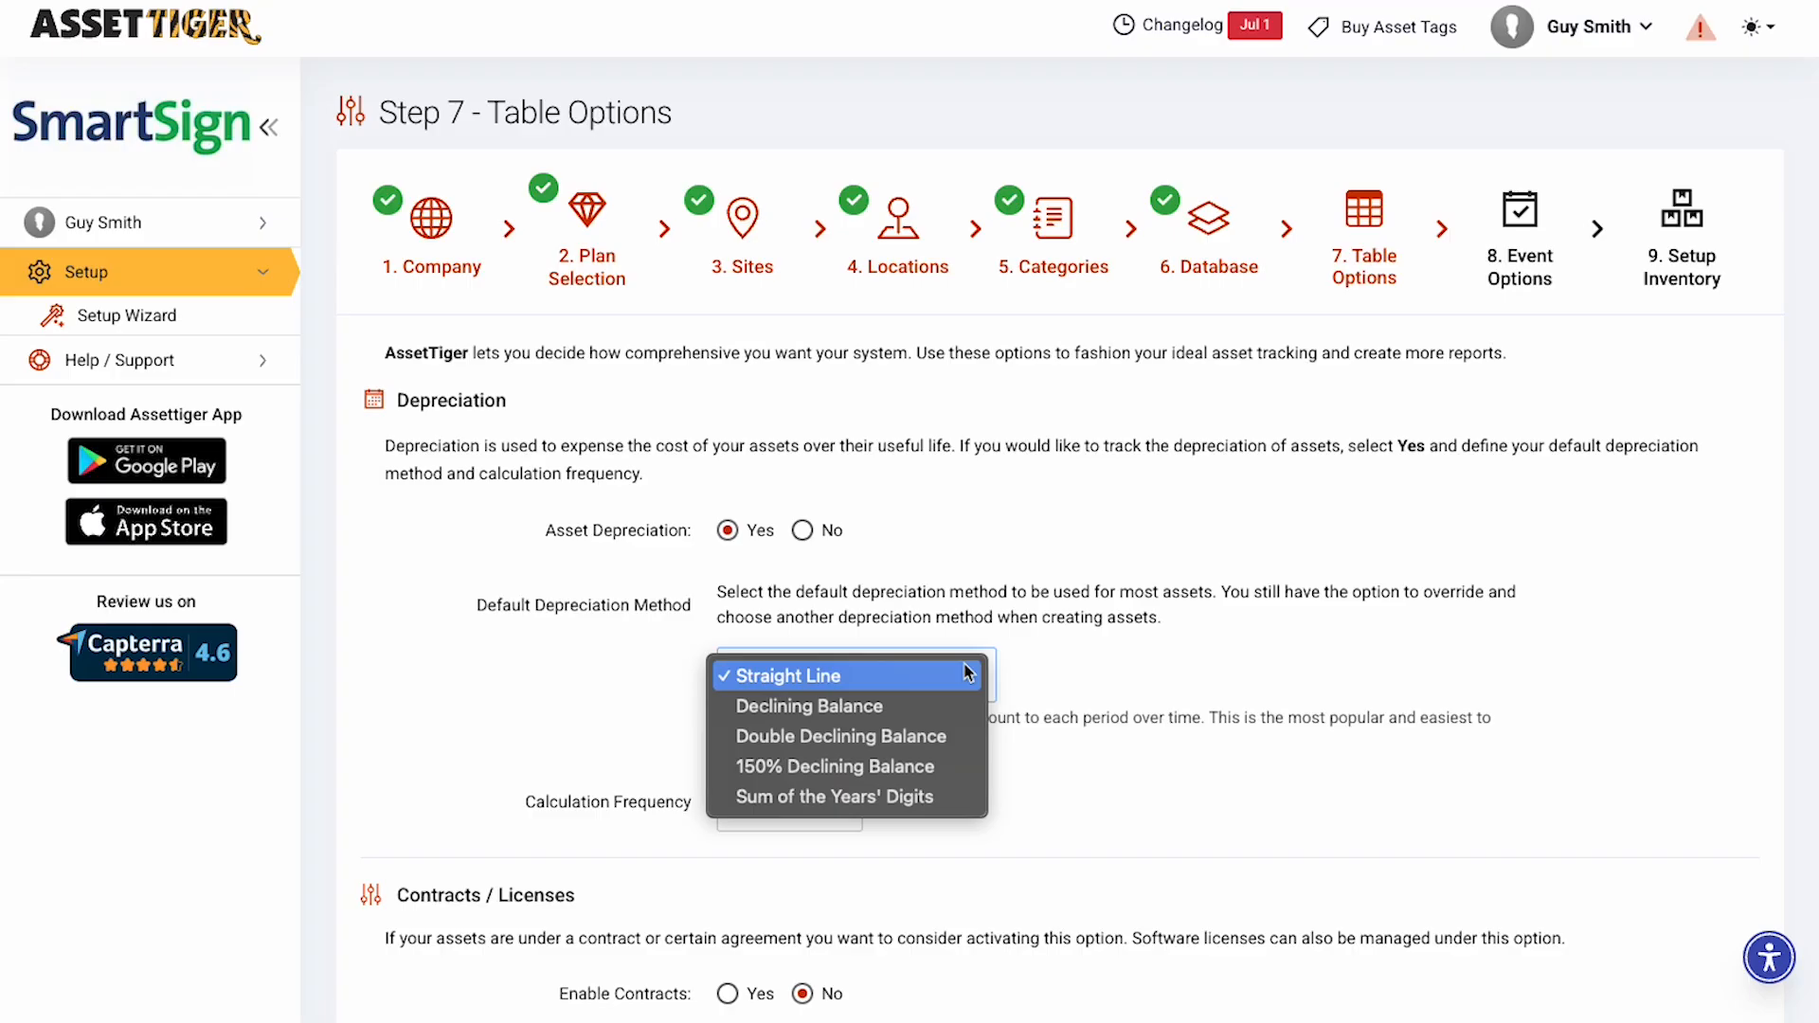
click(966, 672)
Enable the Insurance and Funding options for assets.
scroll(425, 643, down, 3)
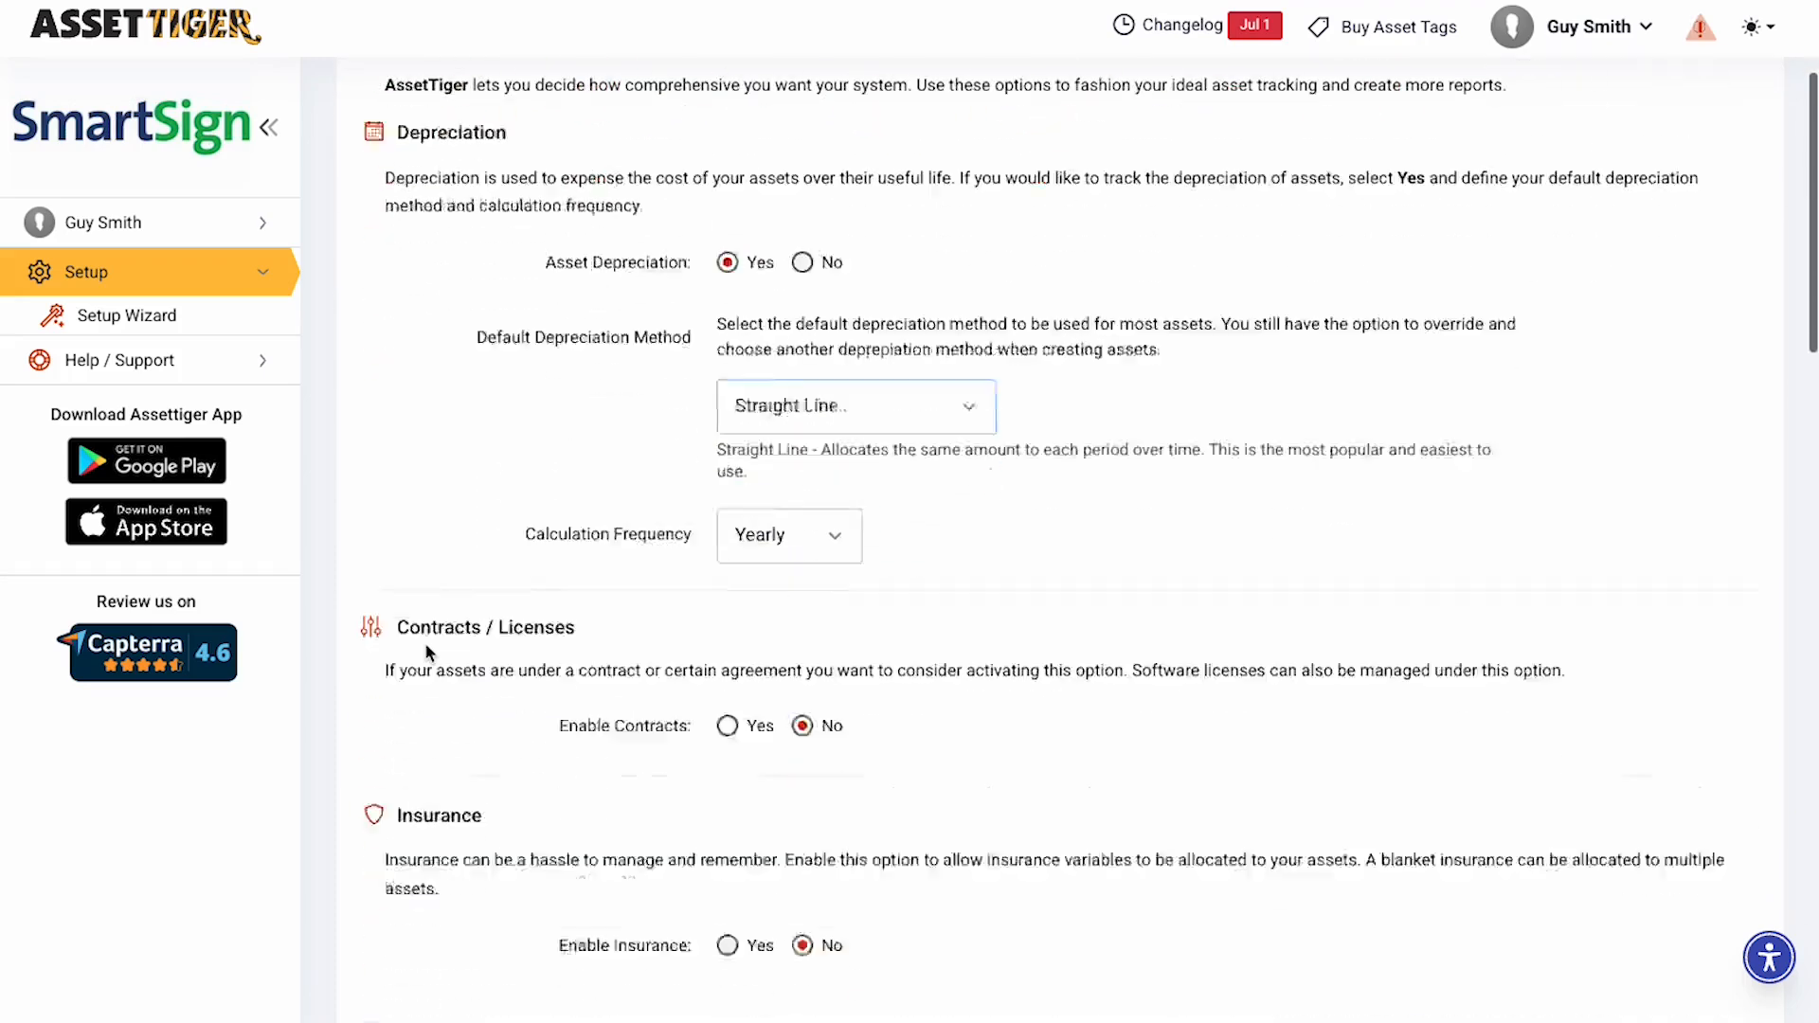
scroll(425, 642, down, 5)
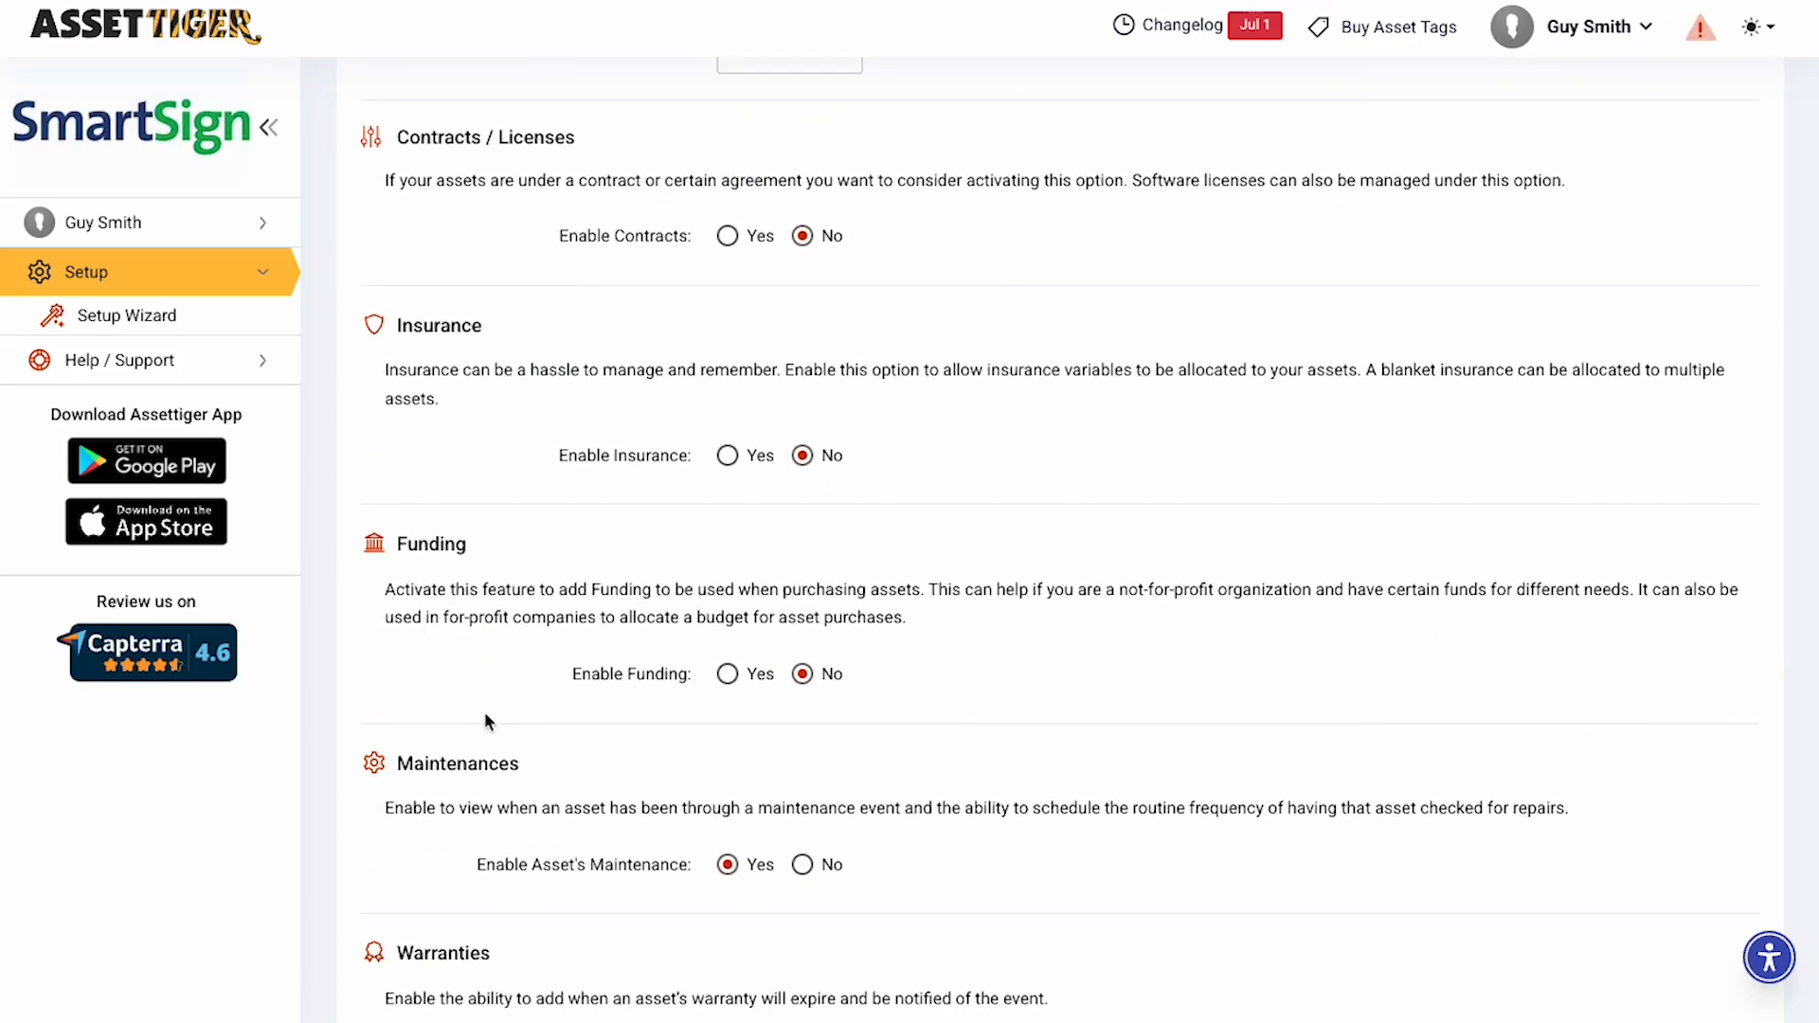
click(727, 456)
click(726, 673)
Review the remaining table options down to Linking of Assets, keep them as set, and proceed to the Event Options stage.
scroll(468, 646, down, 1)
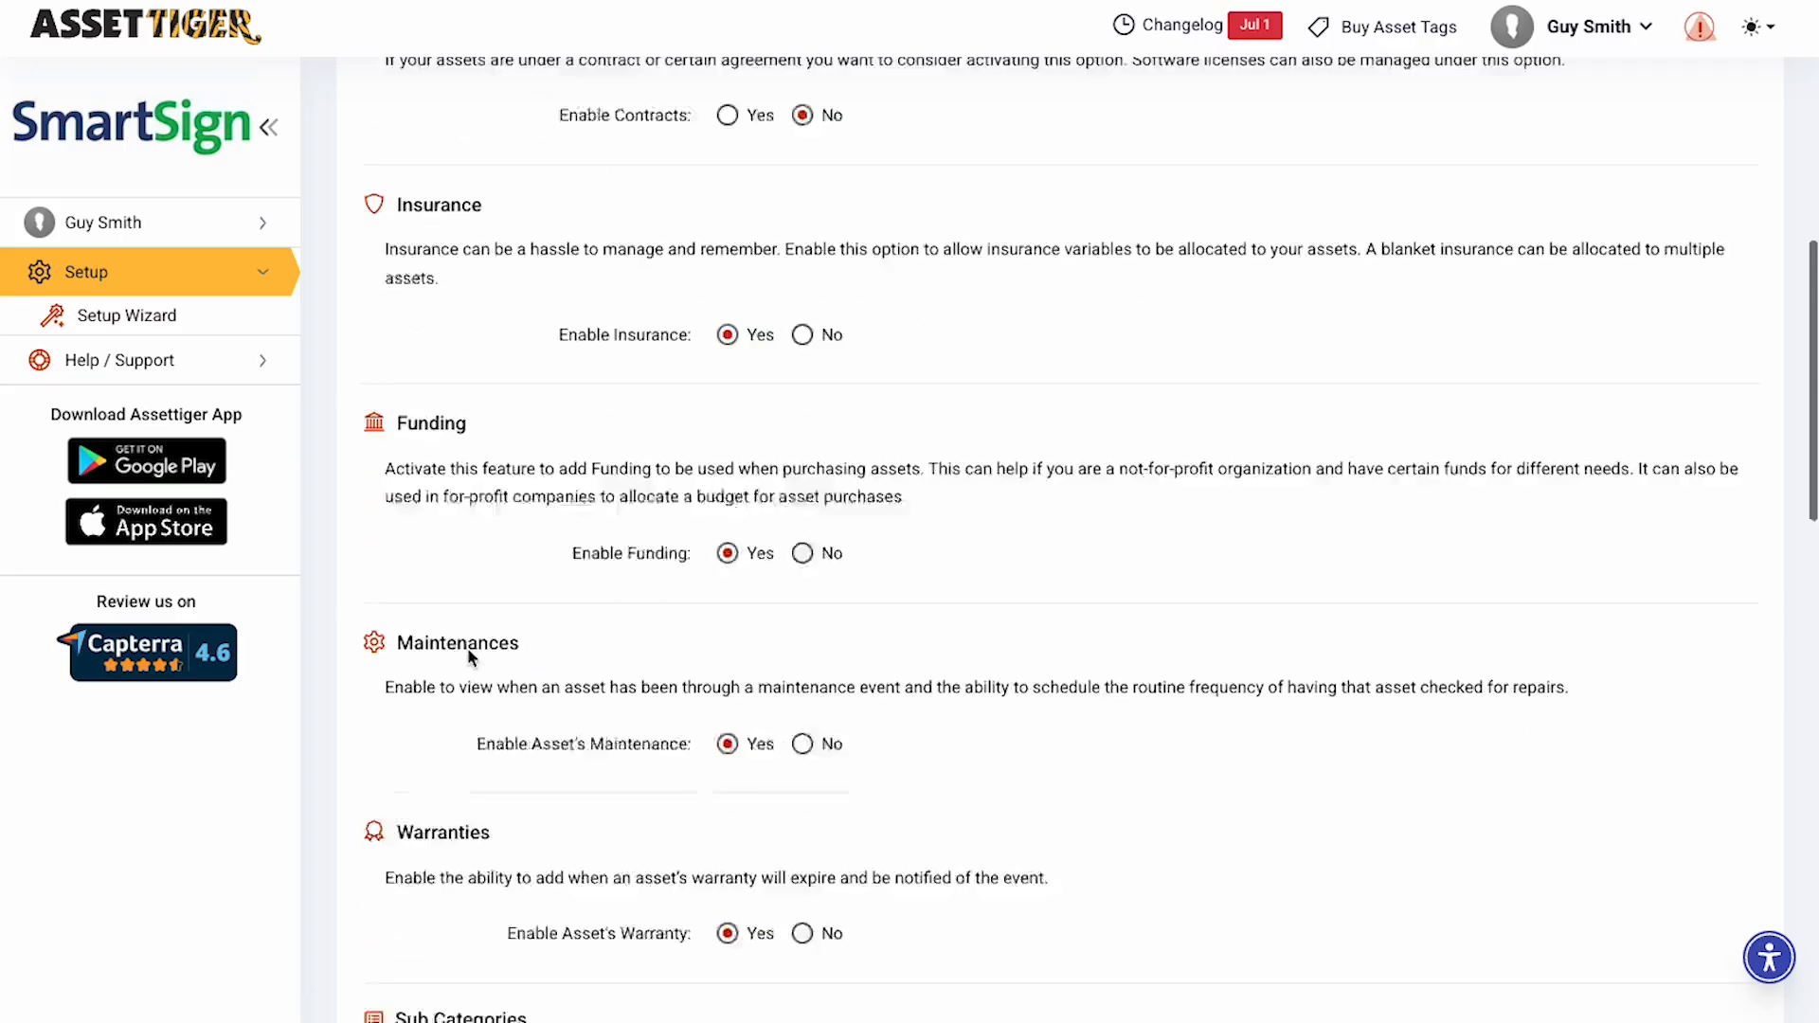
scroll(468, 646, down, 7)
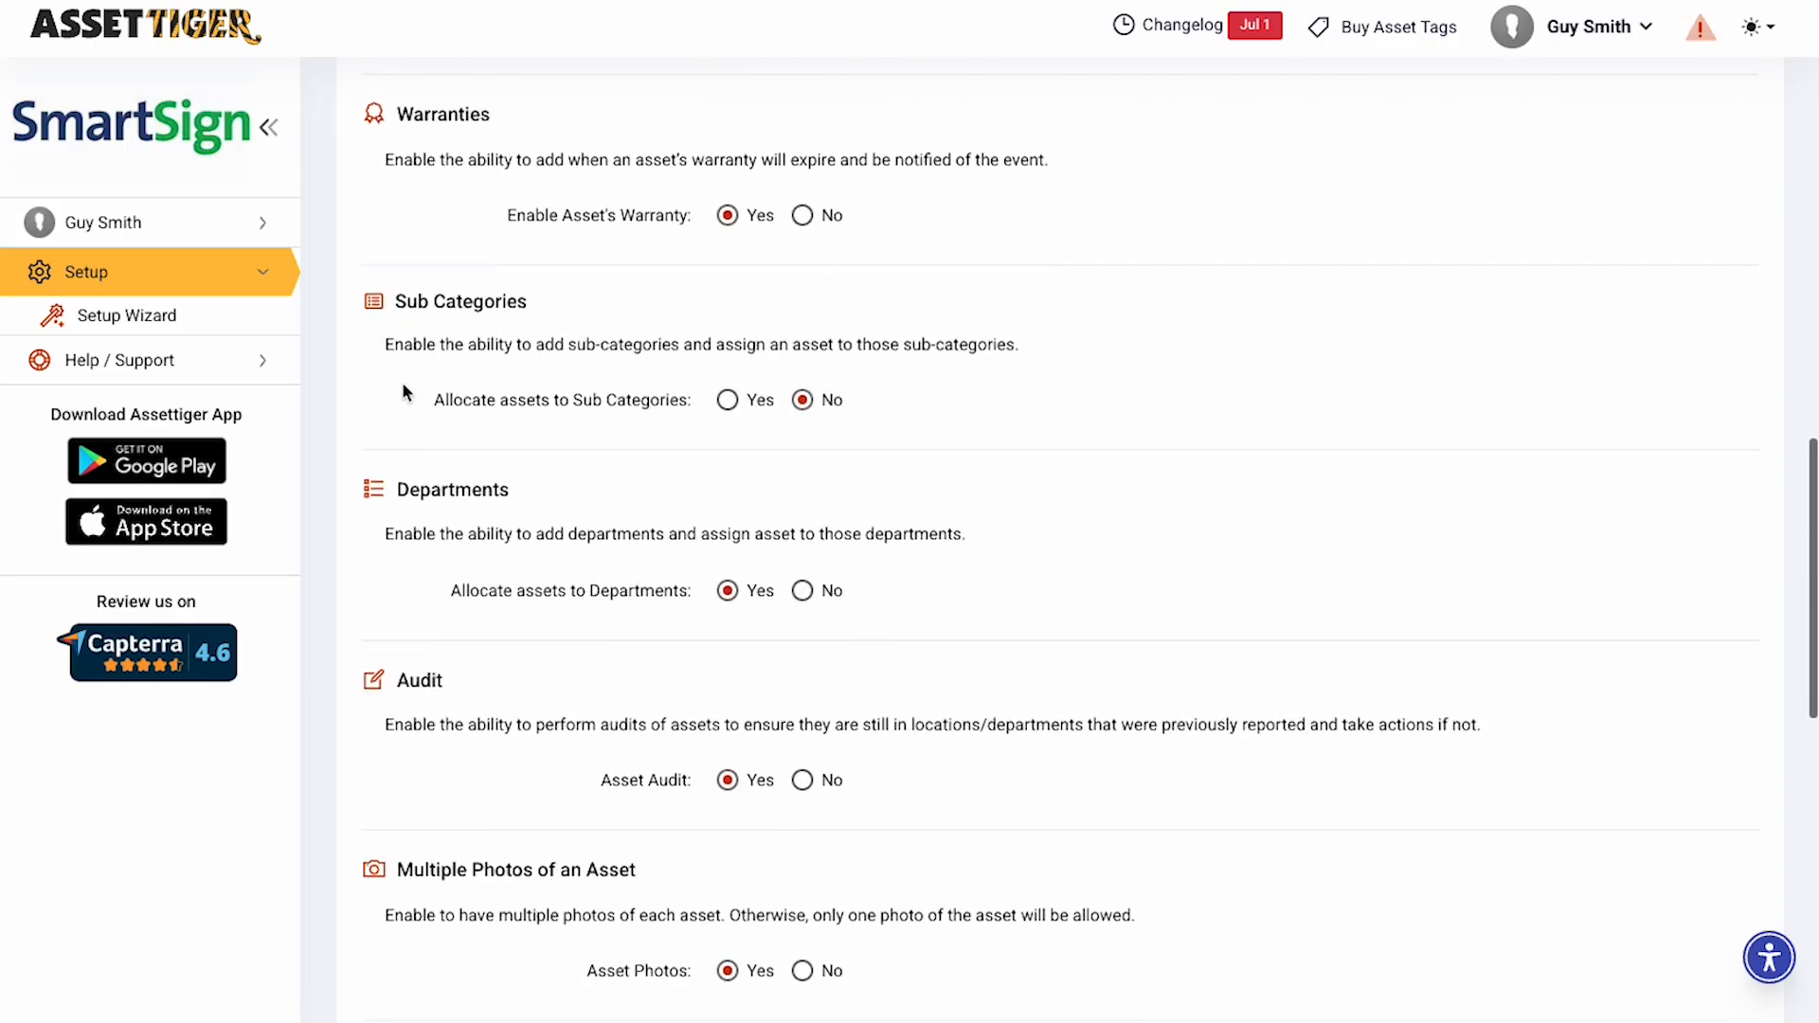
scroll(402, 382, down, 6)
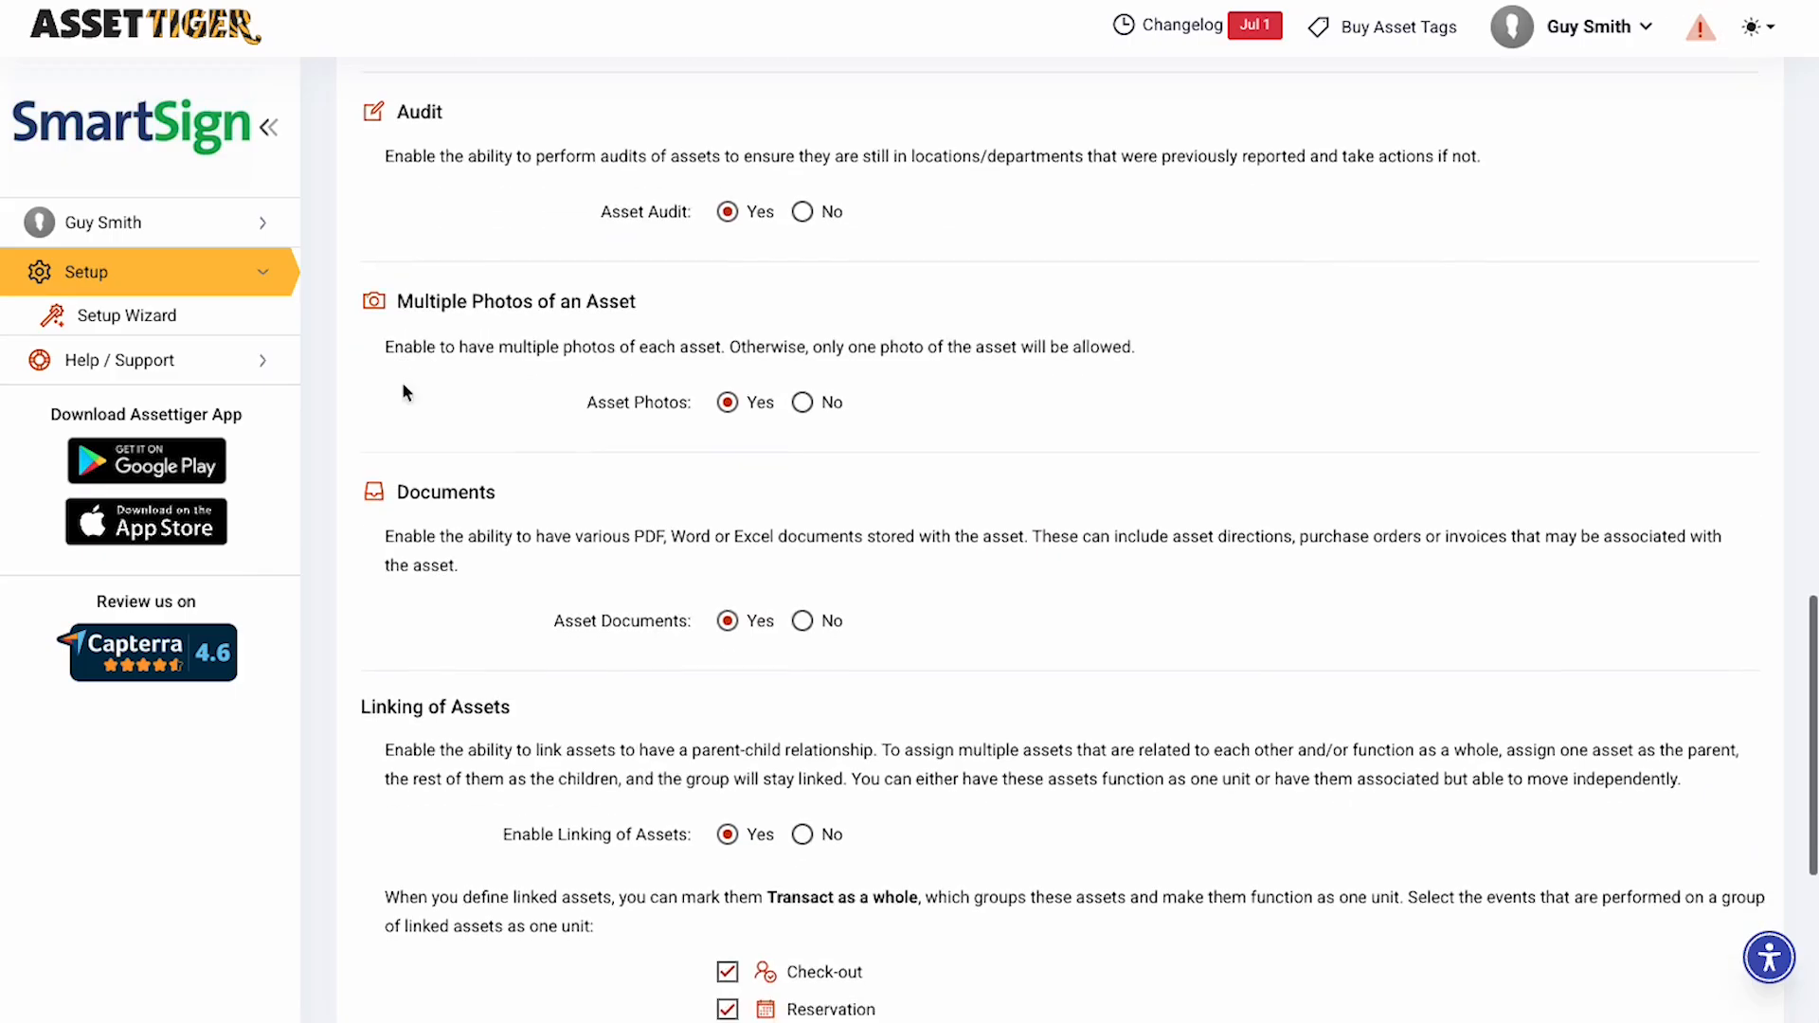
scroll(402, 383, down, 6)
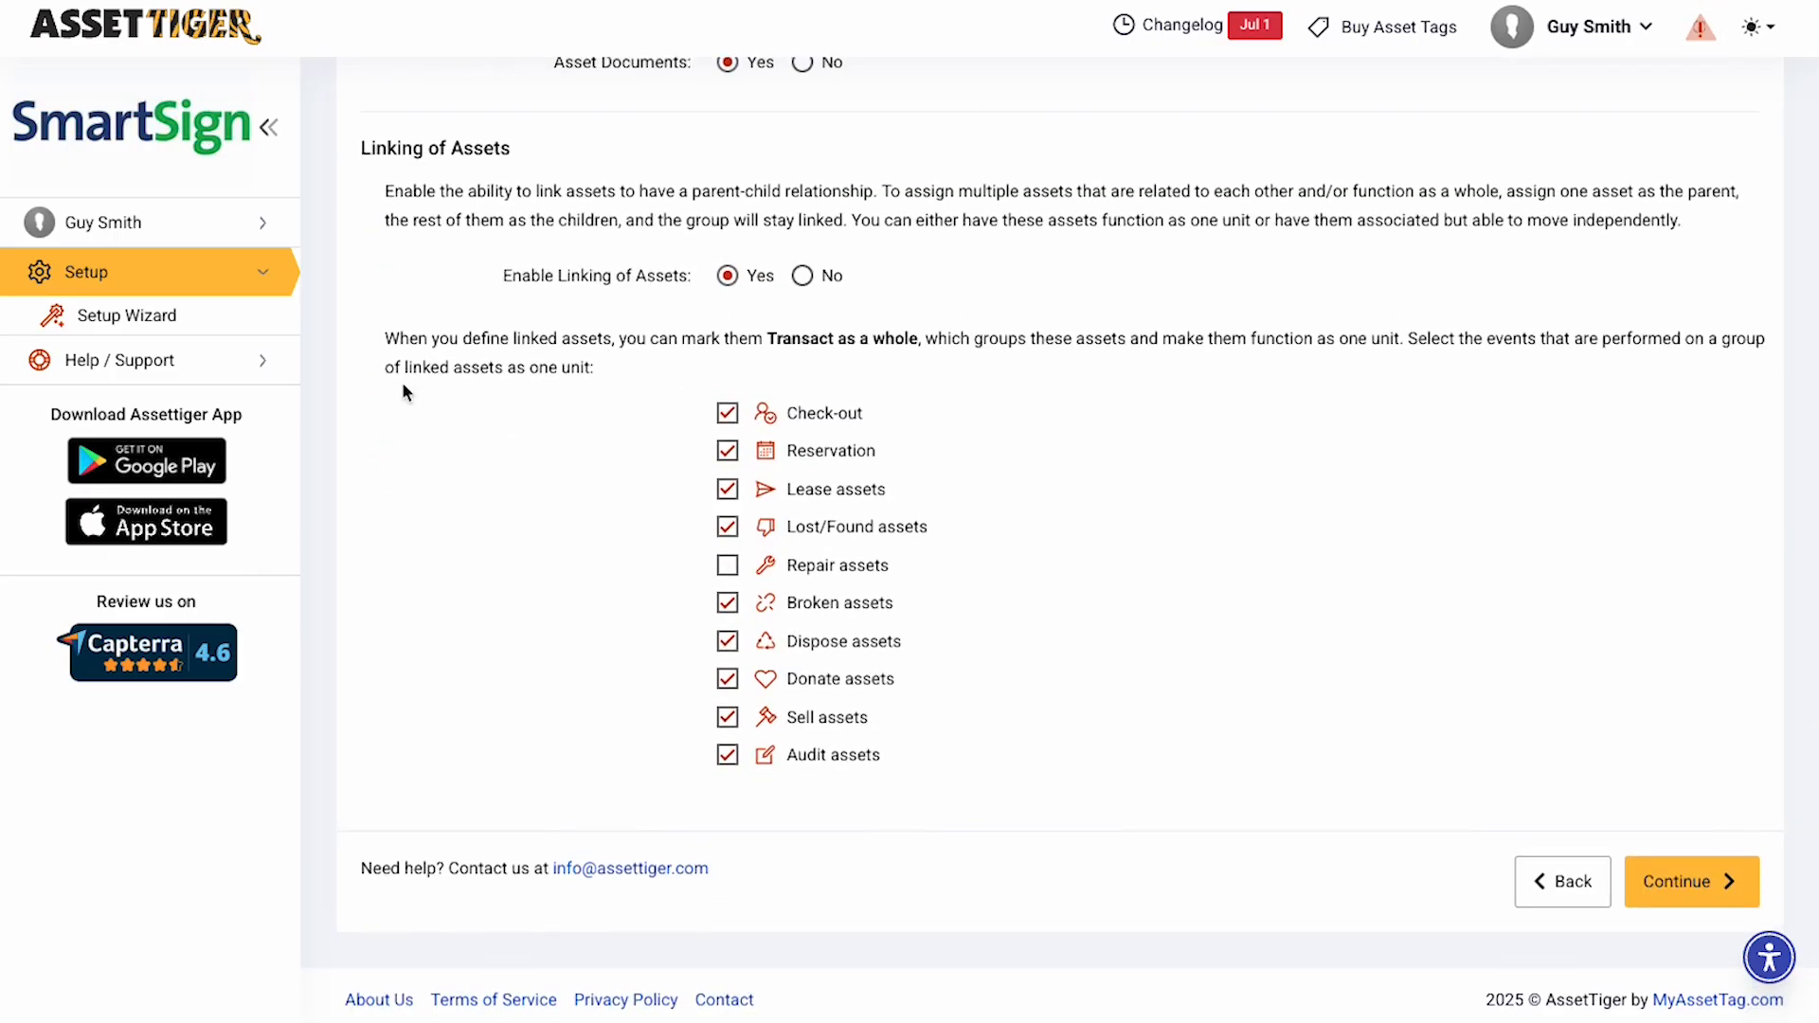
click(1700, 903)
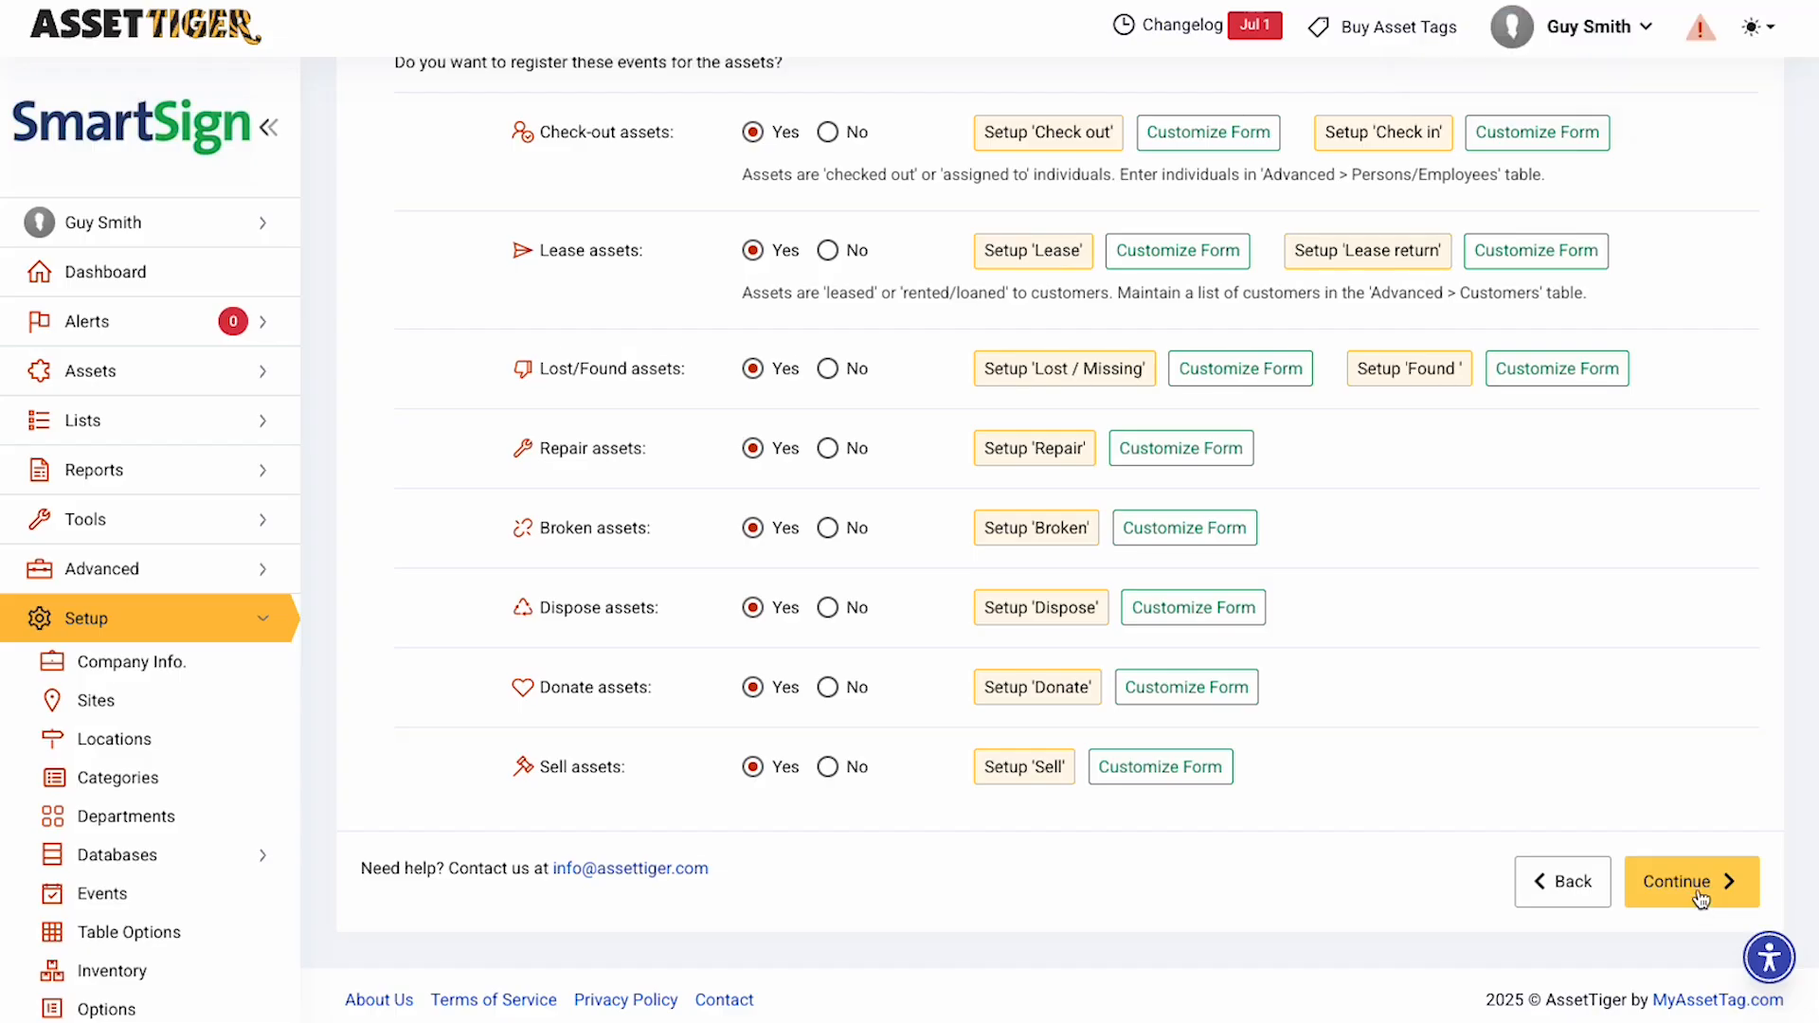
Open the Check out event setup, enable time for the Date 1 field and make its data required.
scroll(1753, 744, up, 2)
scroll(1754, 745, down, 1)
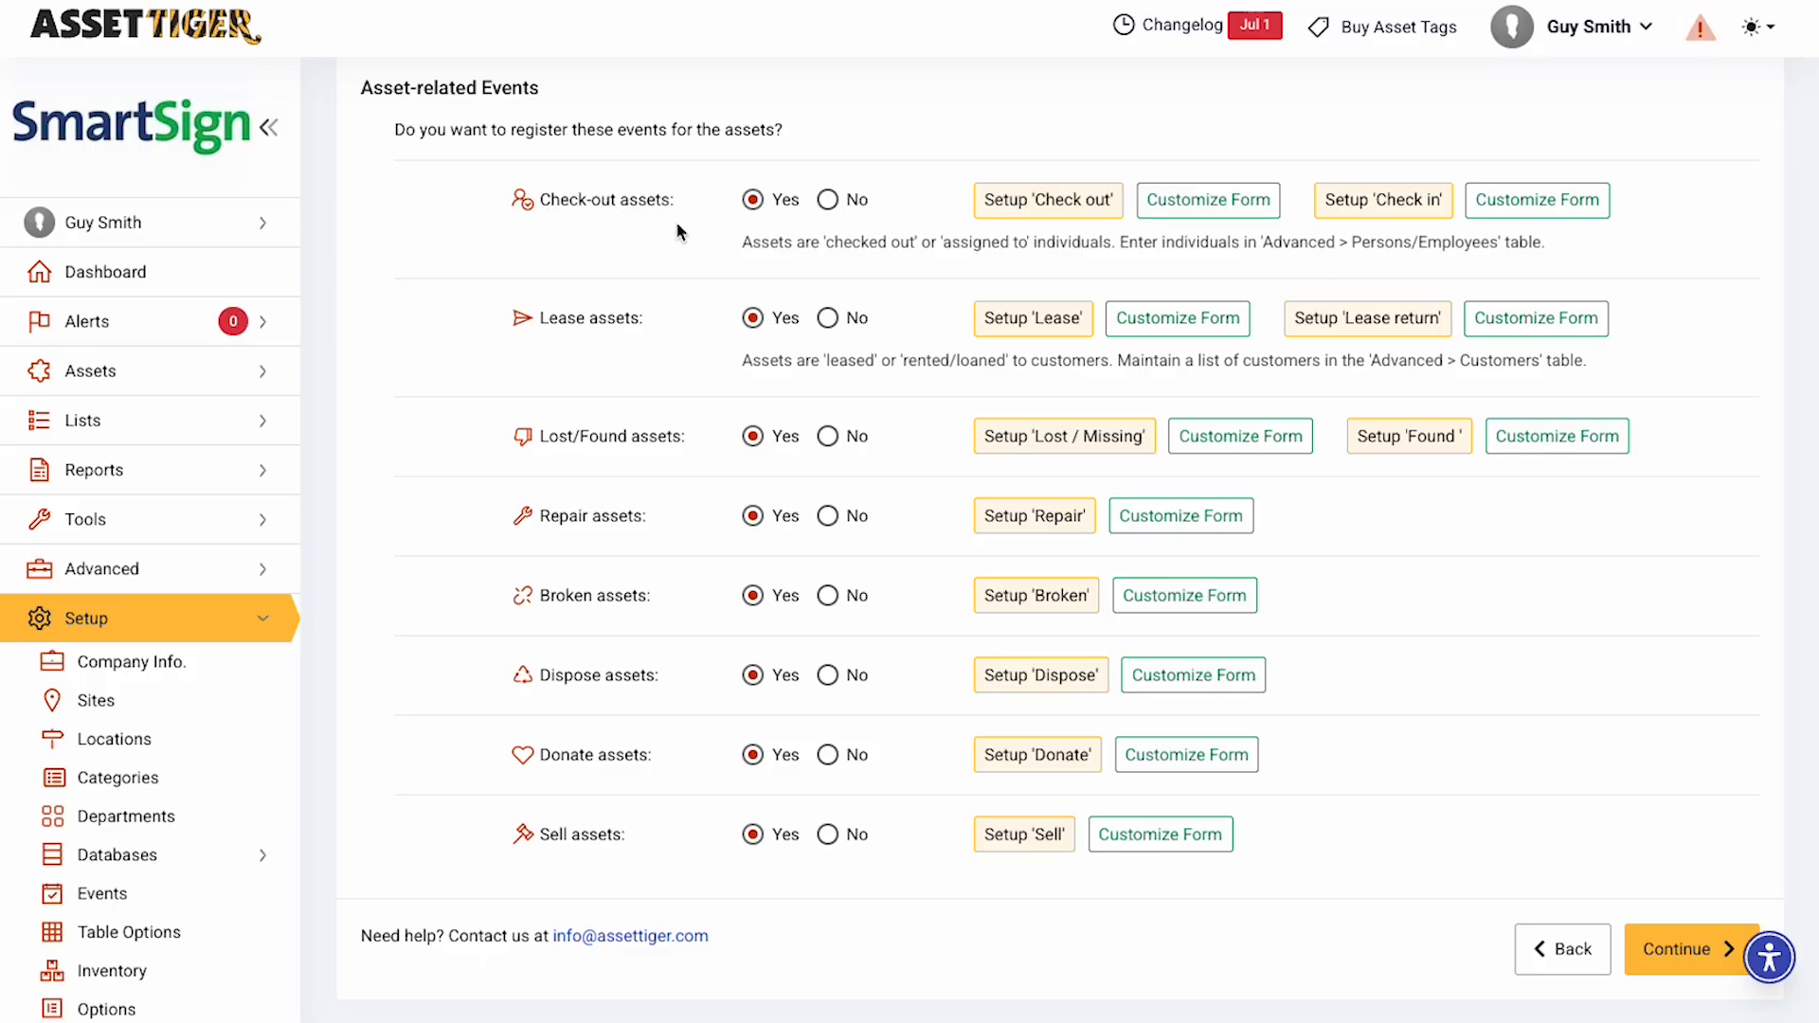
click(1042, 201)
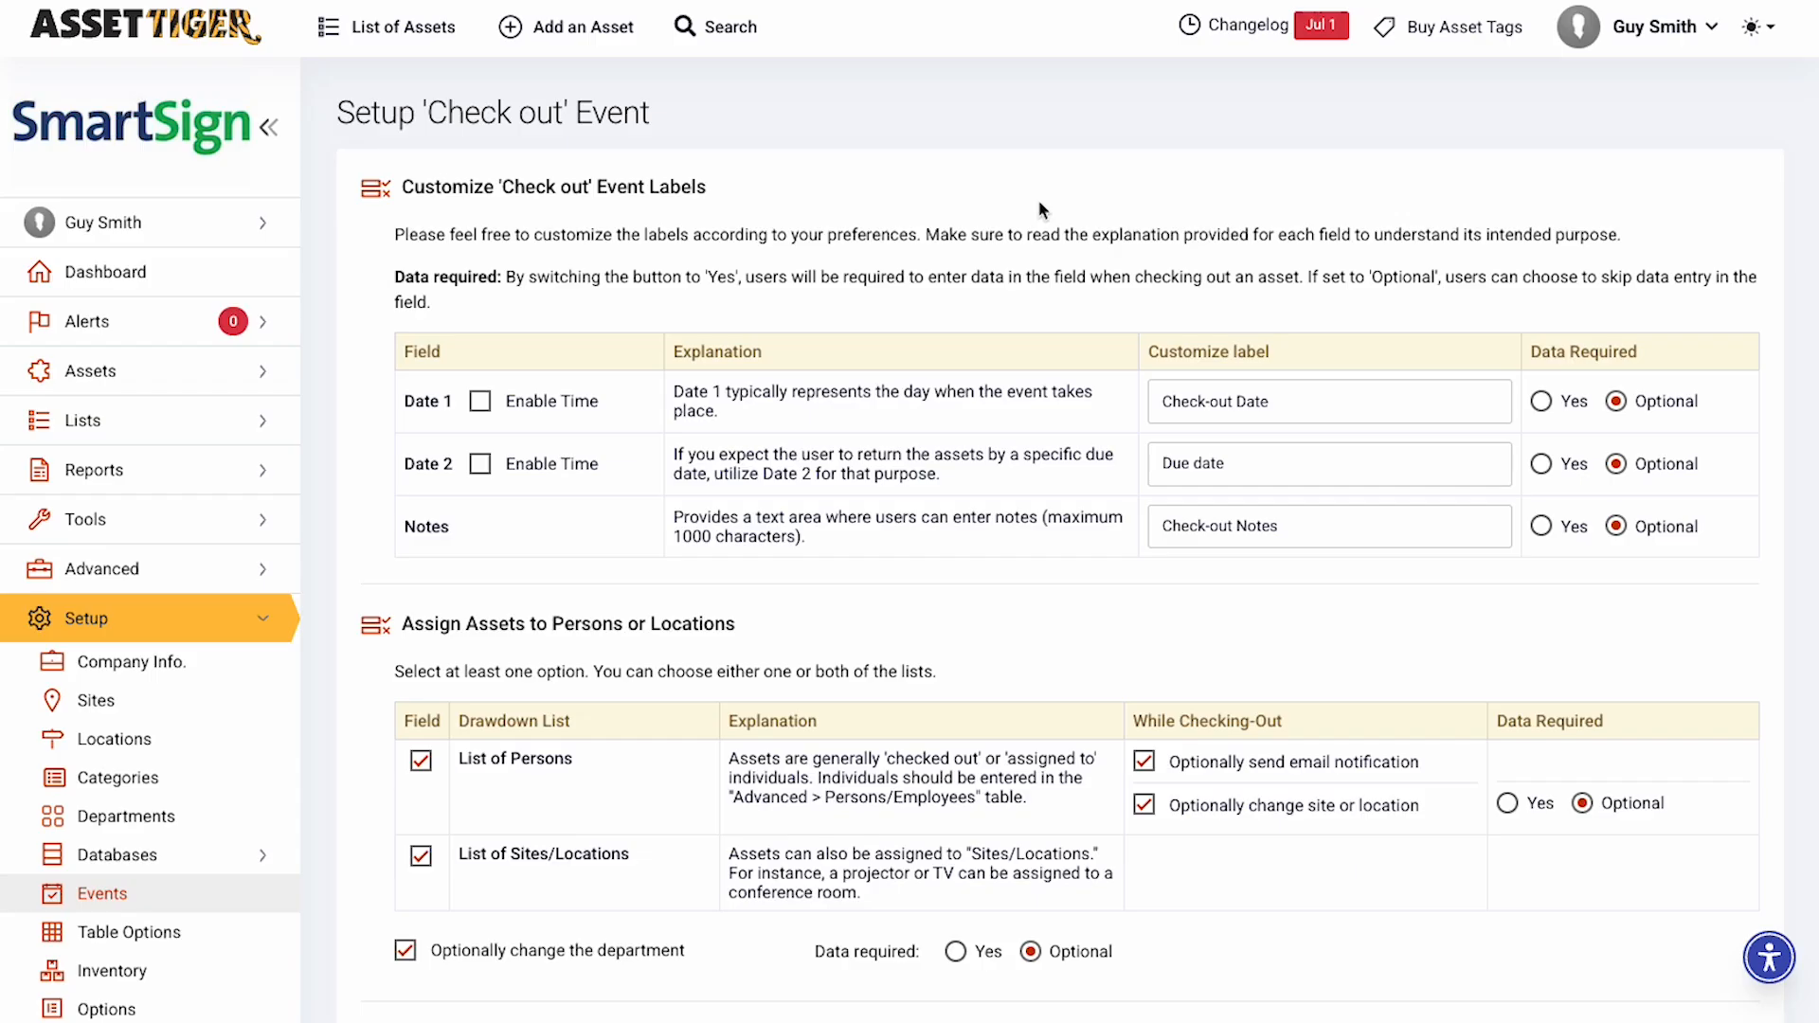
click(480, 401)
click(1541, 401)
Turn on the check-out signature pad and make the signature mandatory, keeping the default disclaimer text.
scroll(1039, 663, down, 2)
scroll(1038, 673, down, 3)
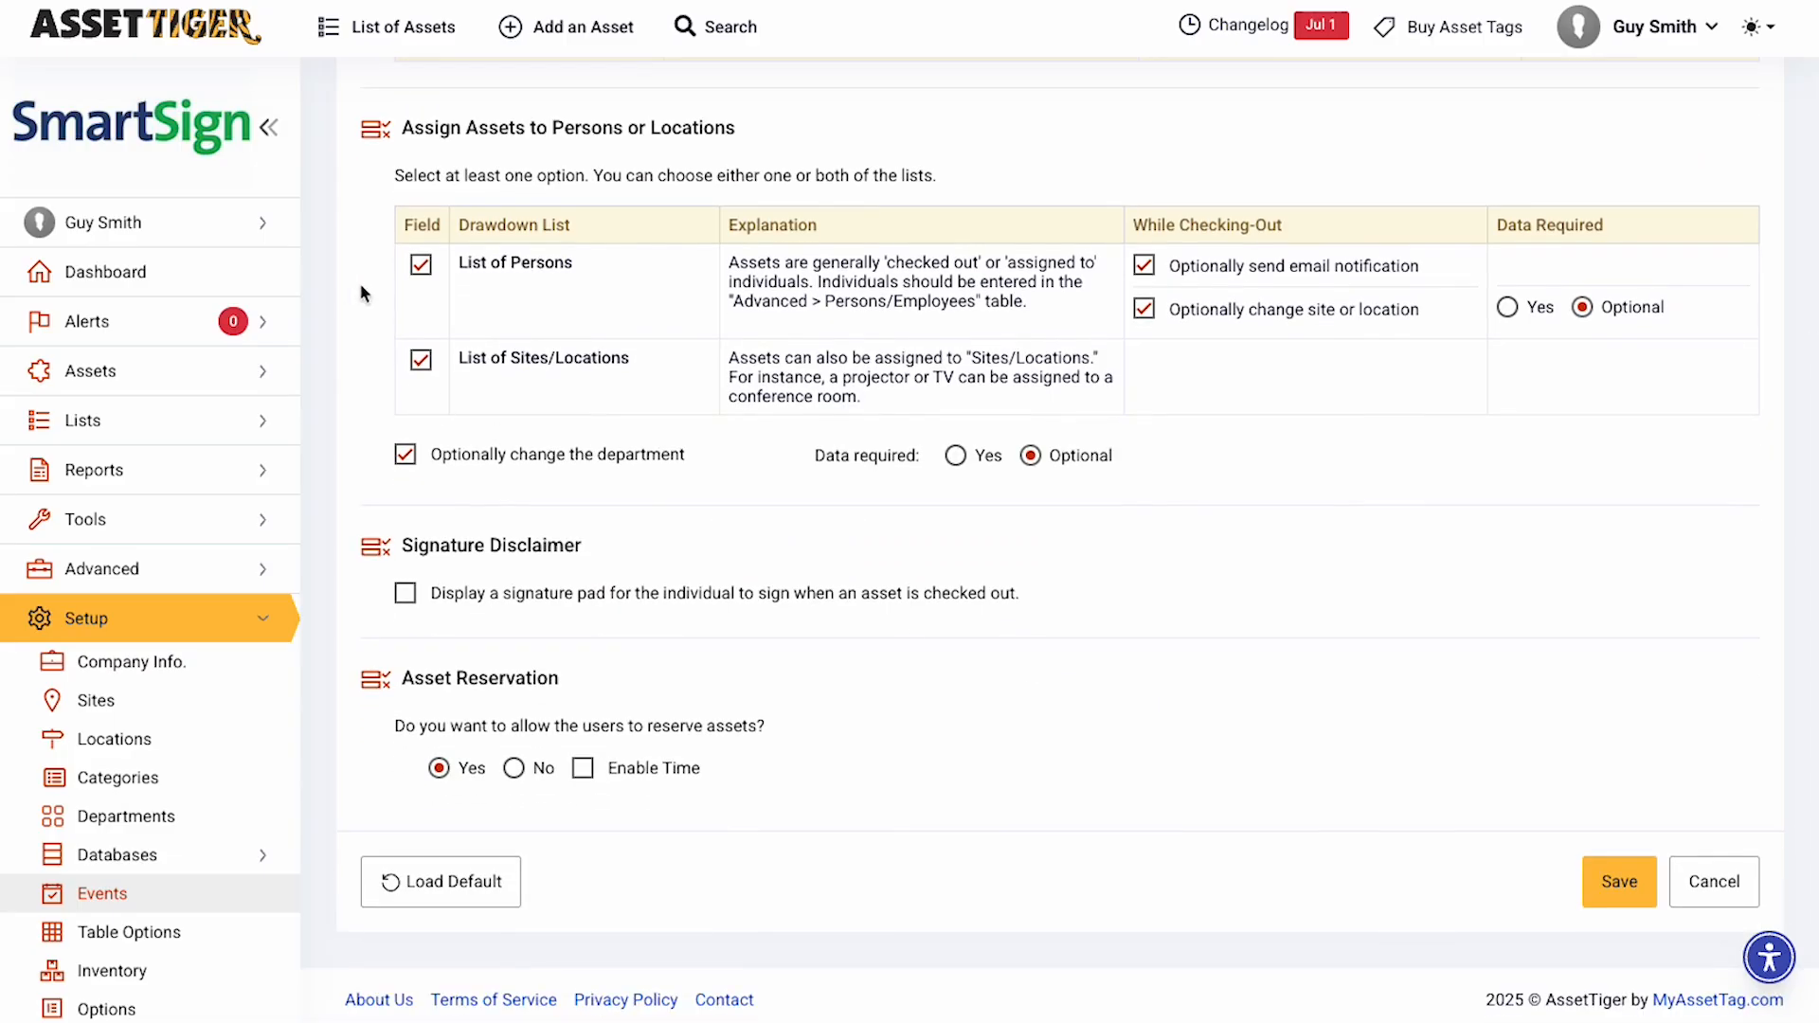
click(404, 595)
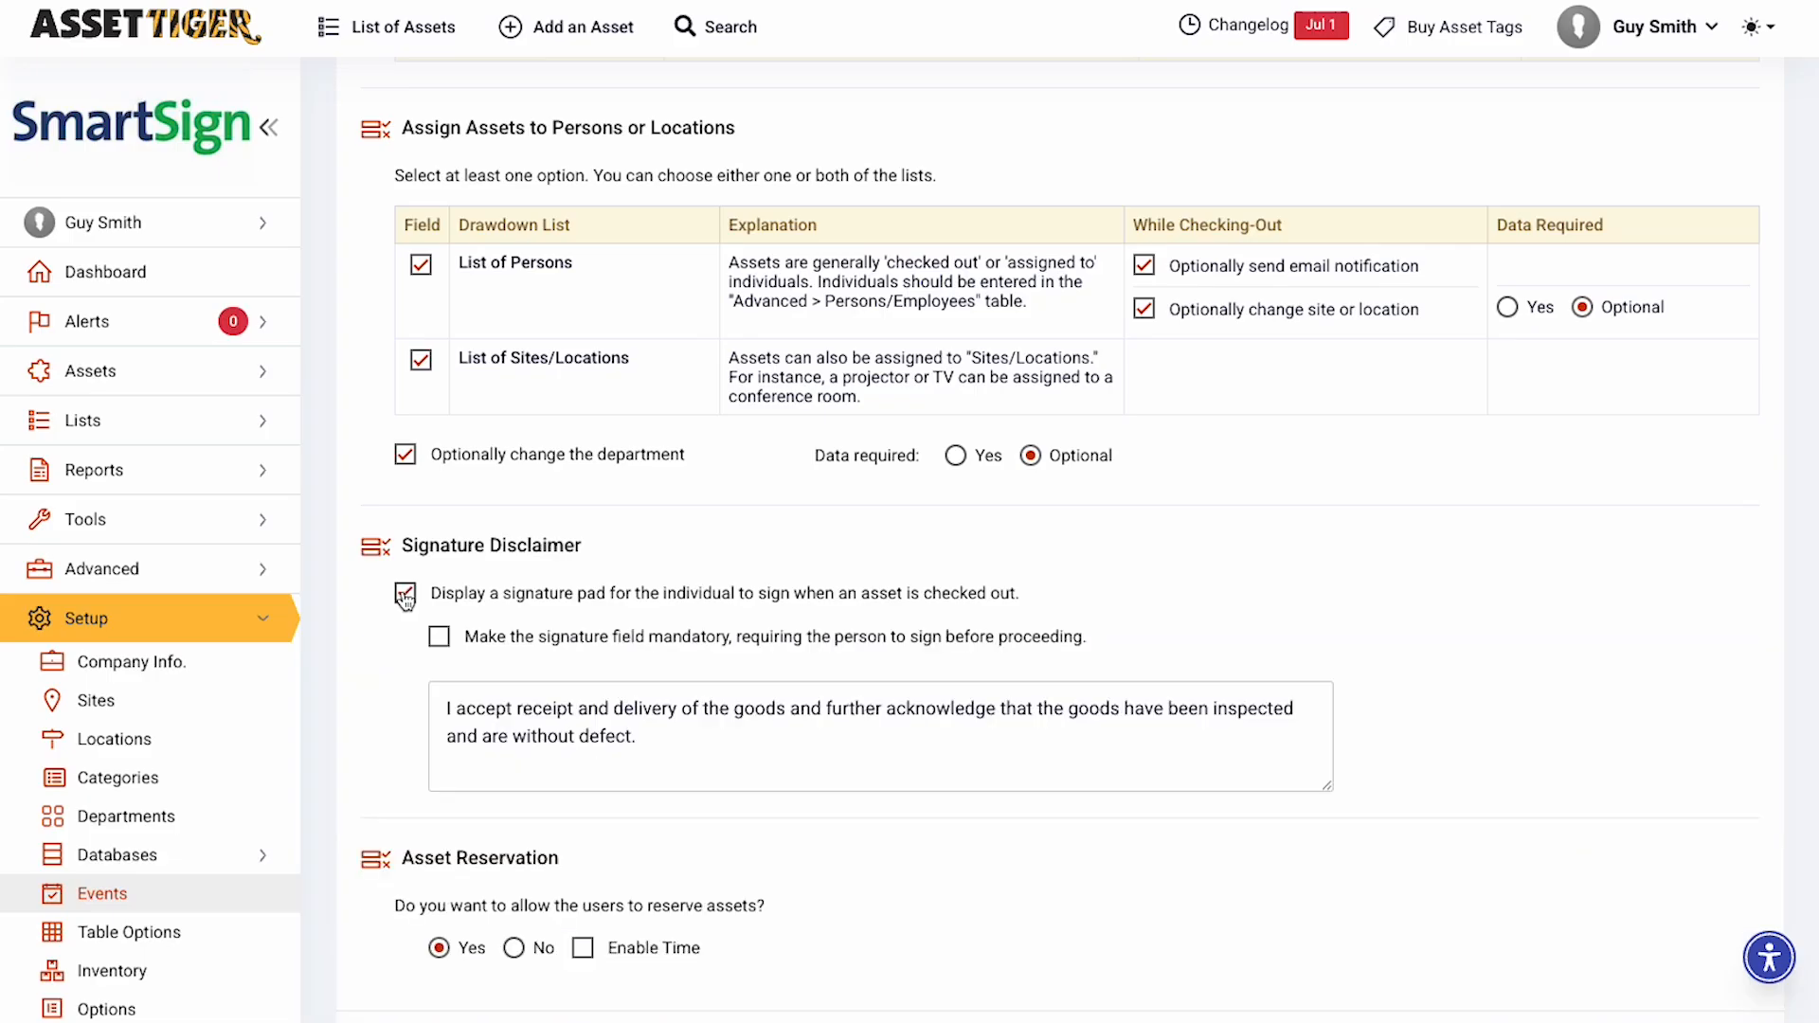
click(438, 637)
click(660, 730)
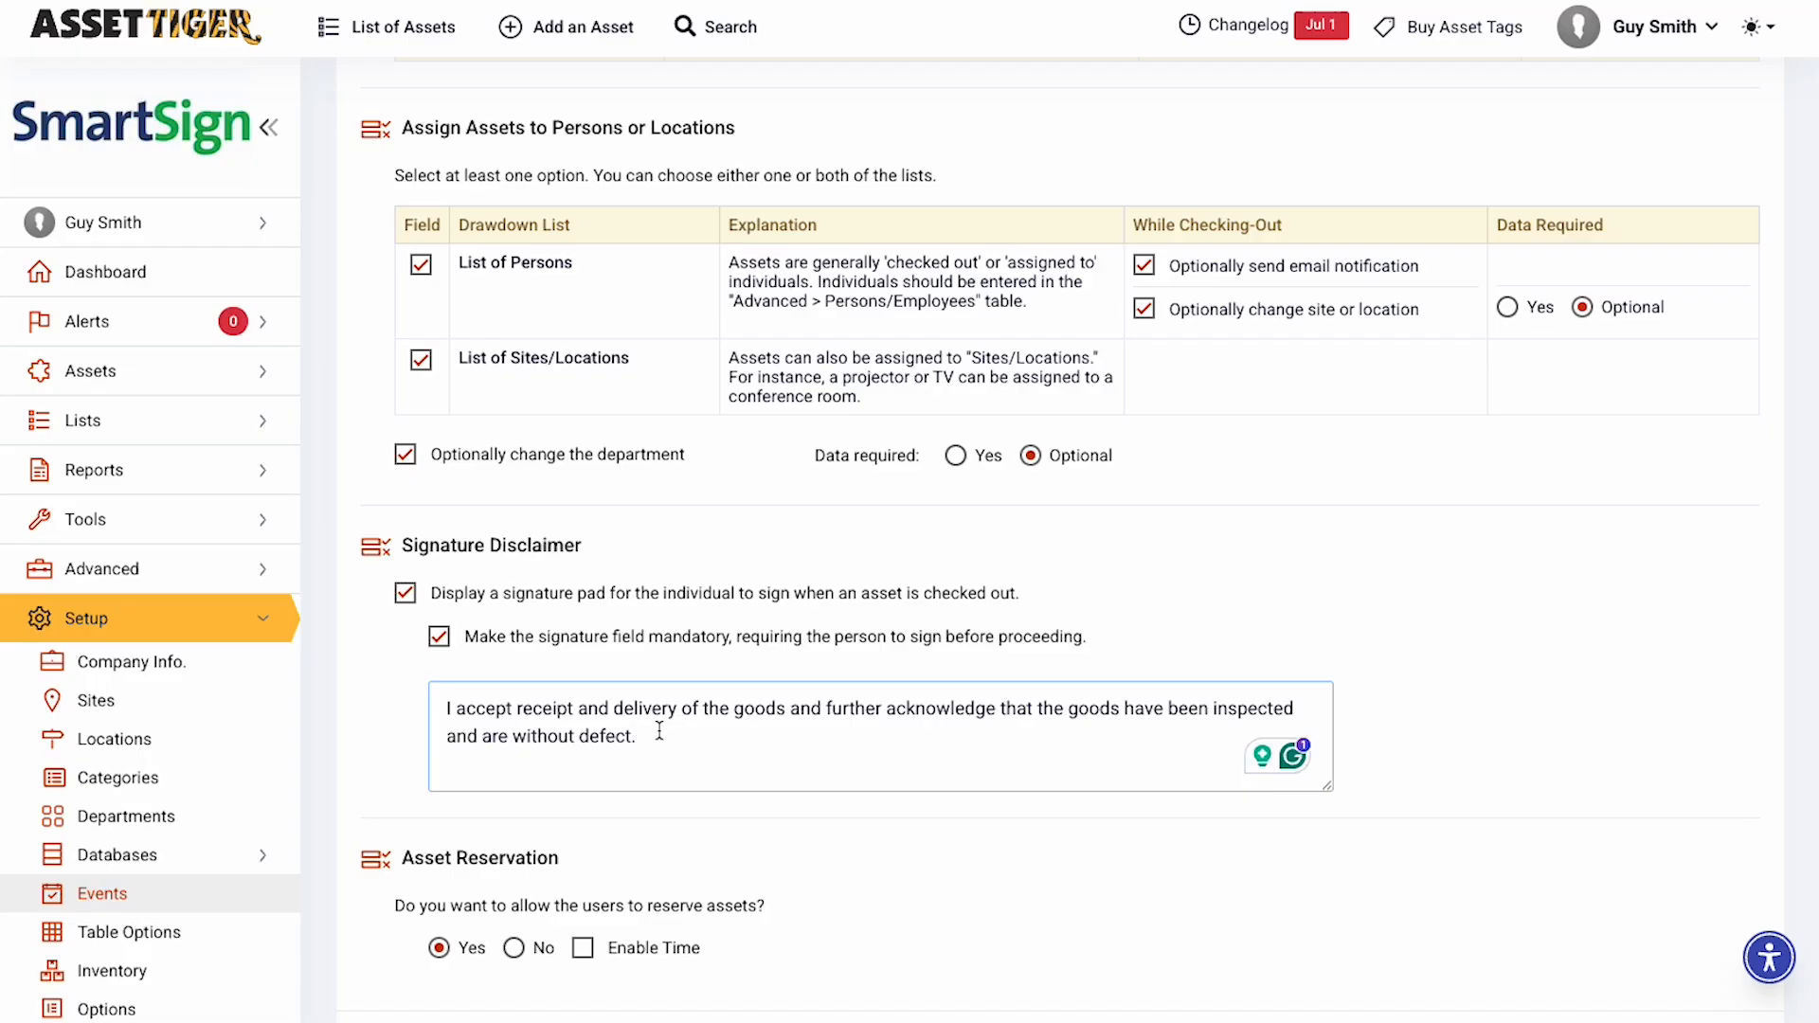
Save the Check out event setup and submit the Events settings.
scroll(660, 731, down, 1)
scroll(659, 730, down, 2)
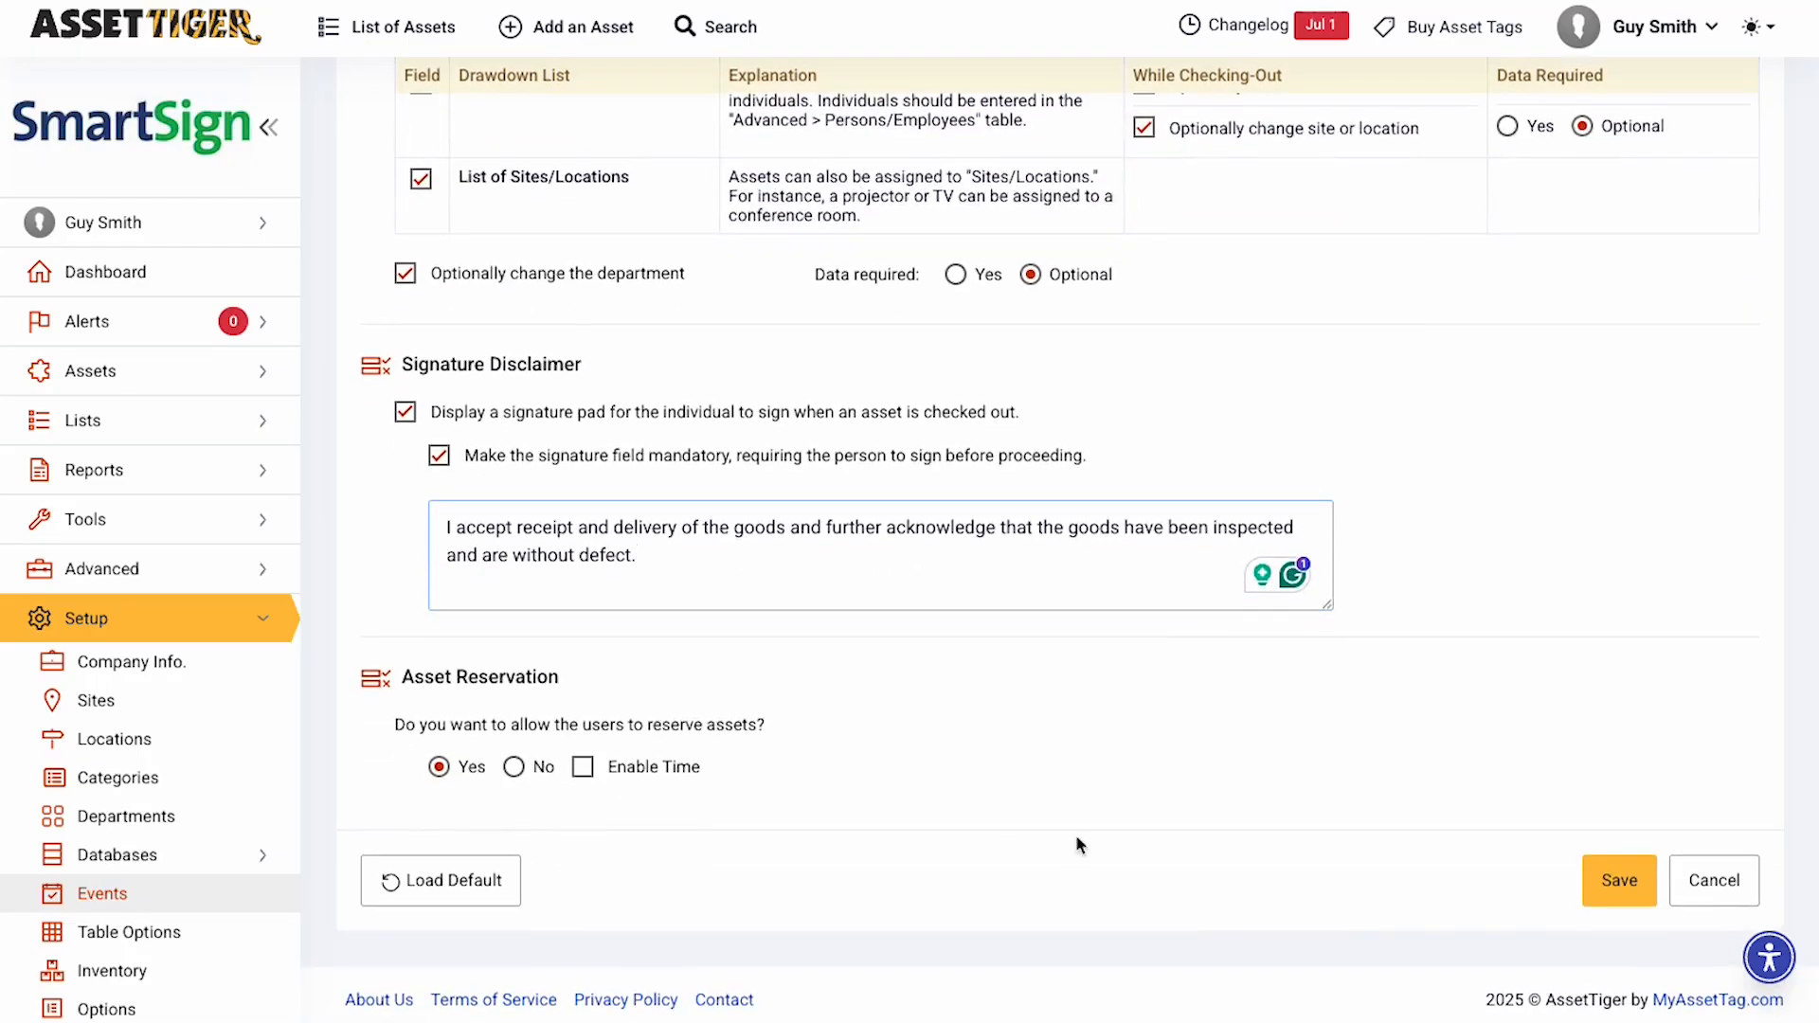
click(1617, 882)
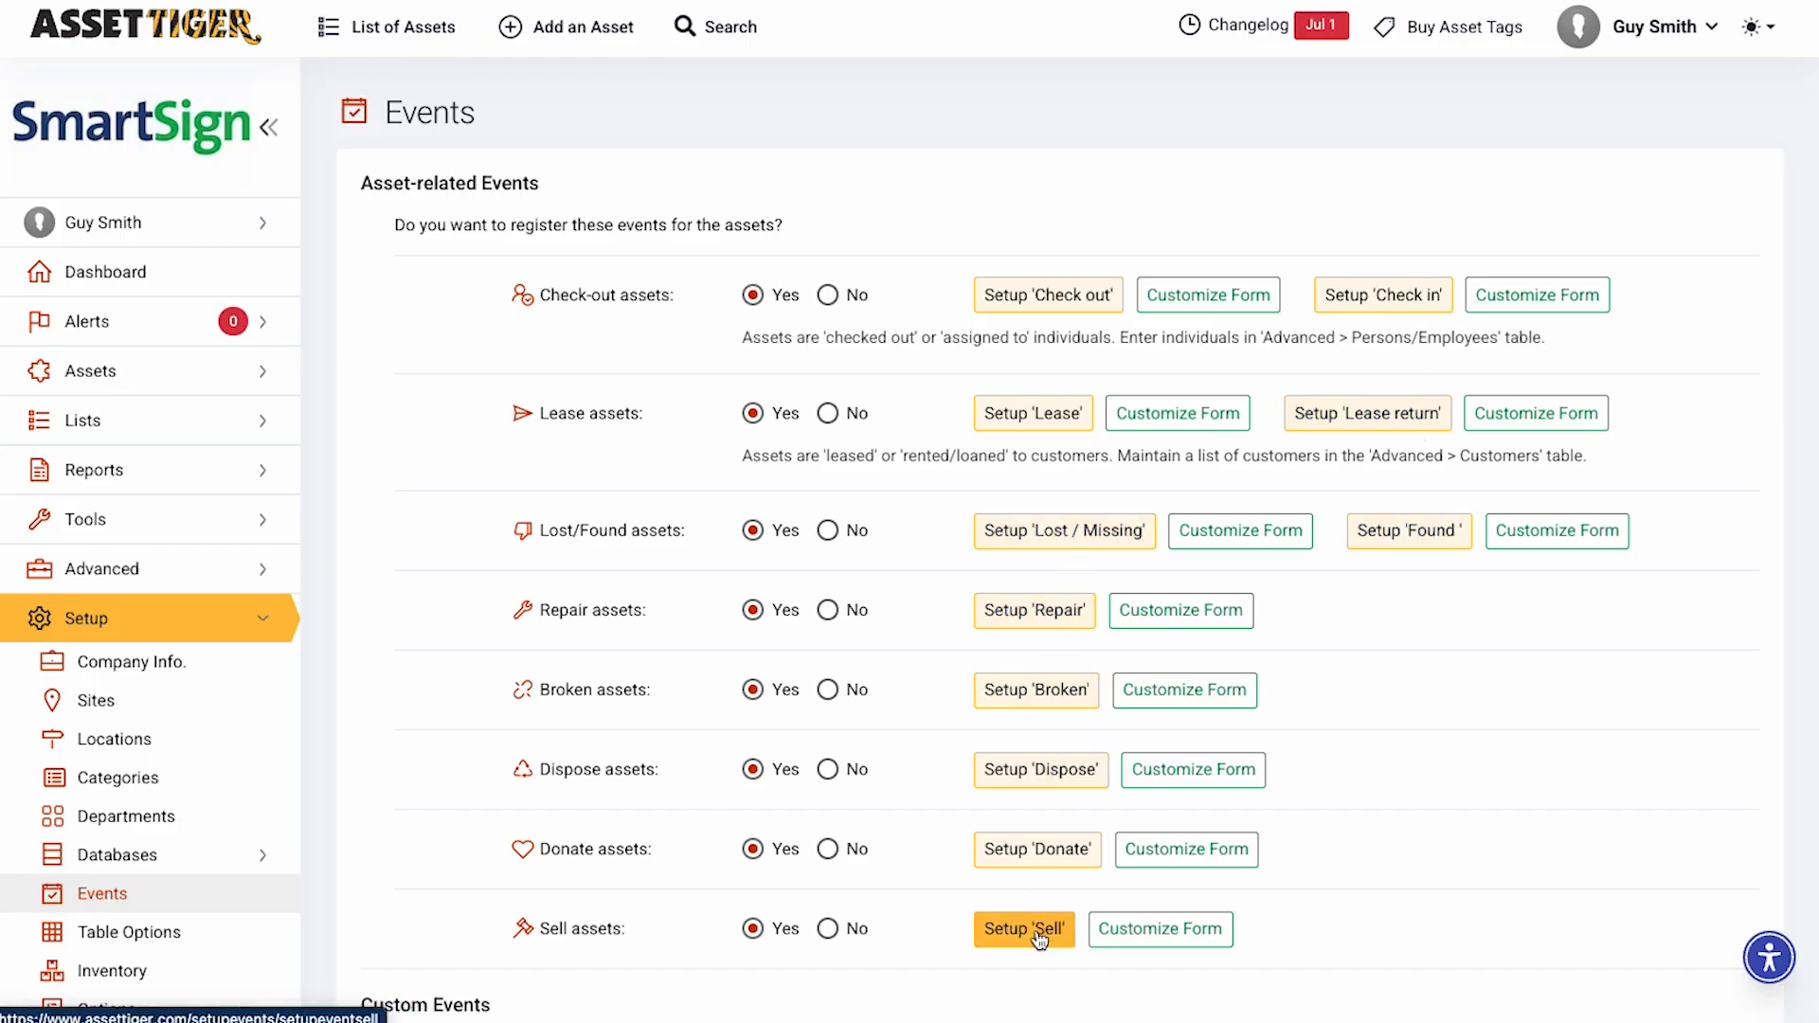
scroll(893, 834, down, 4)
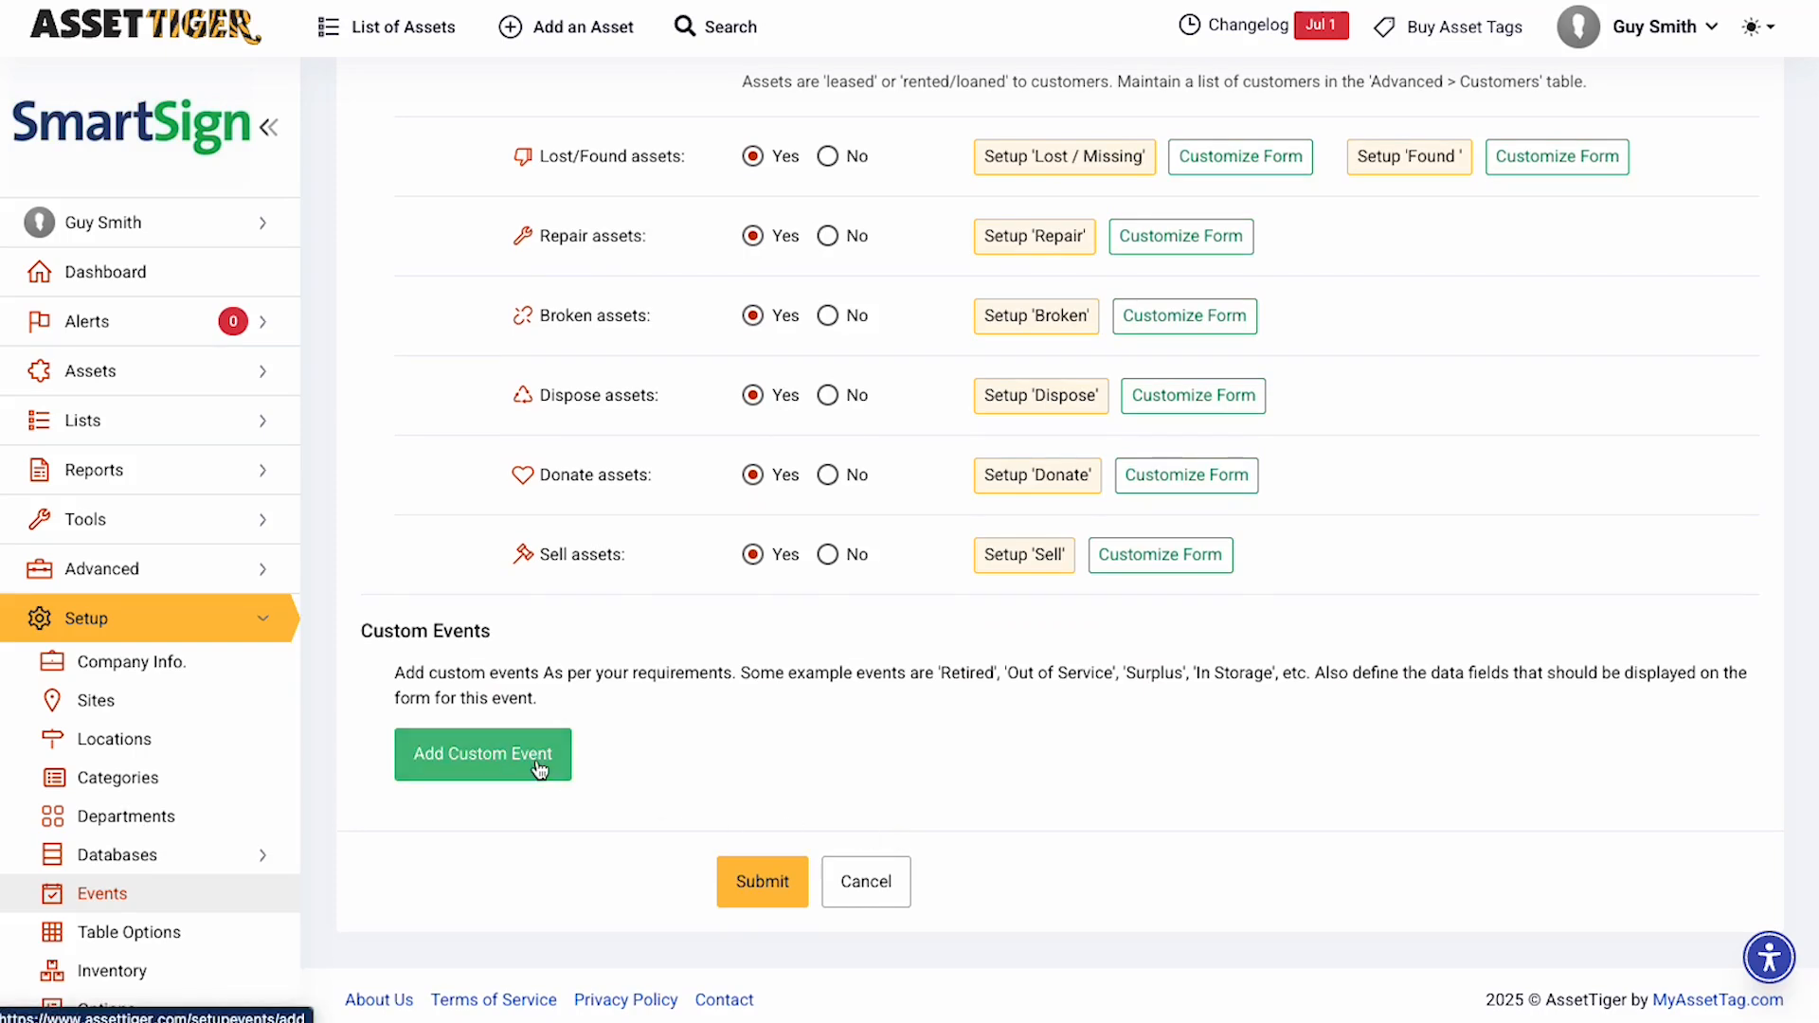
click(768, 880)
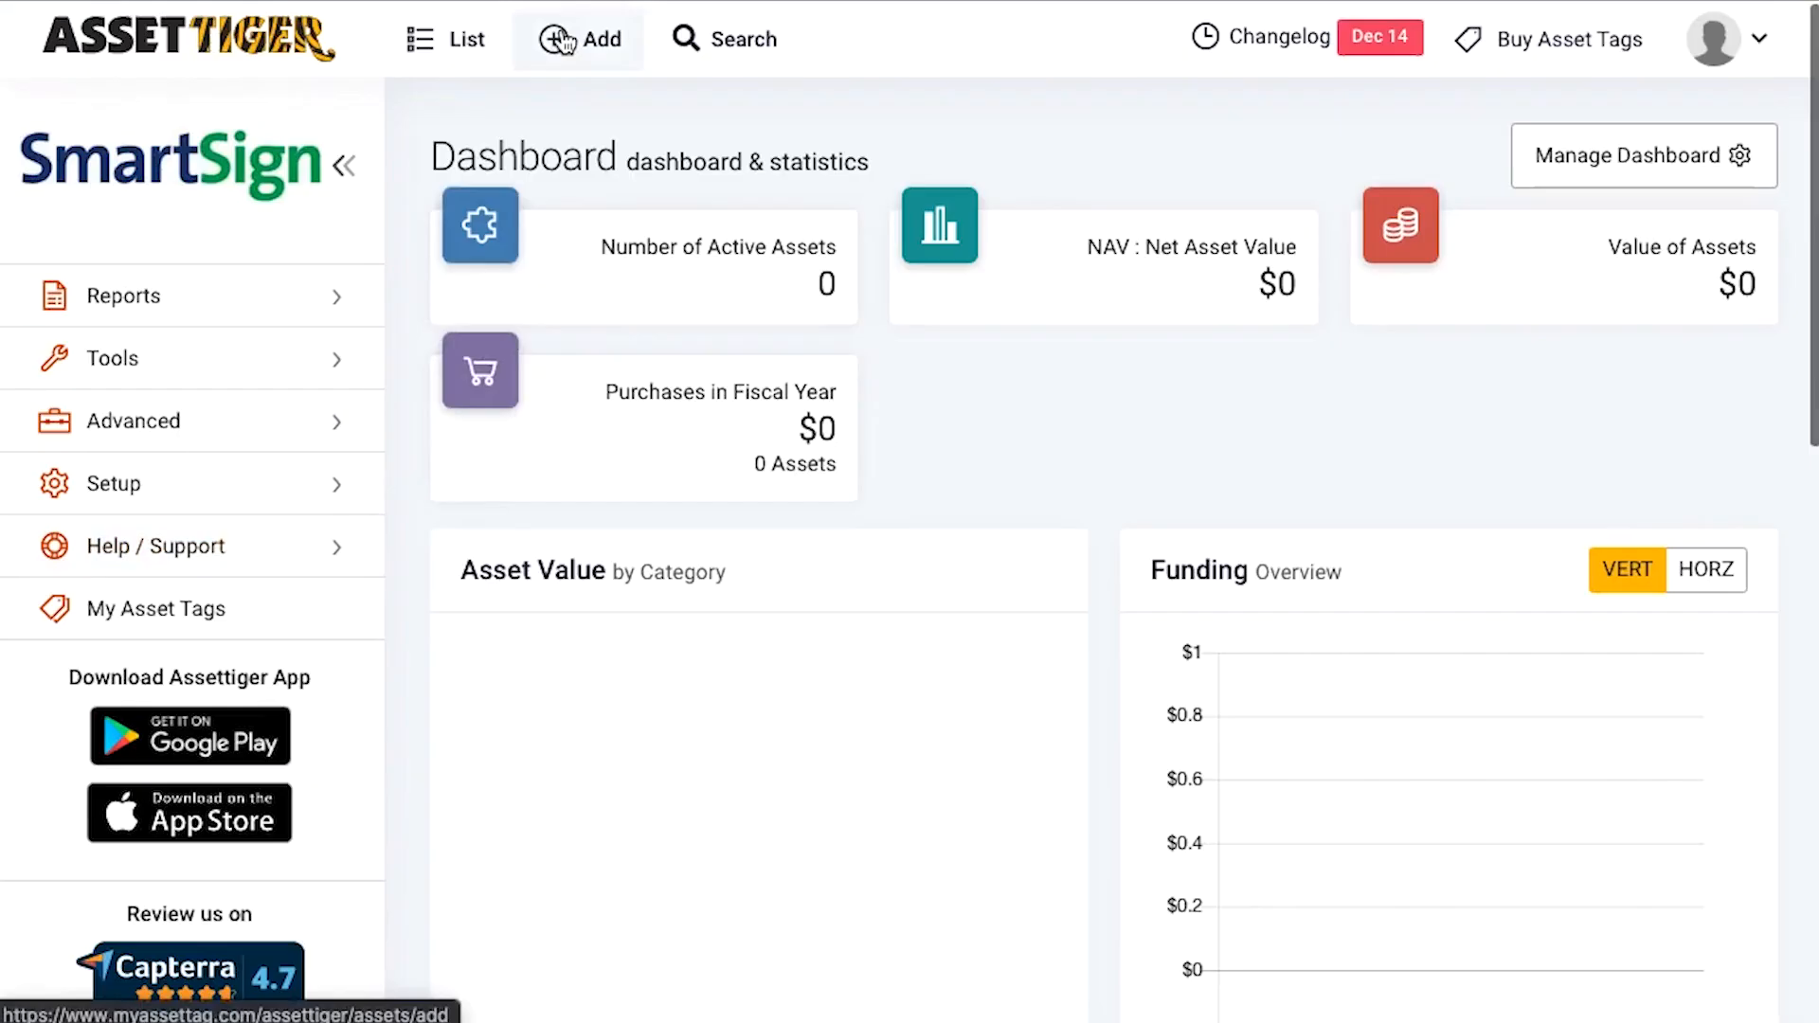
Open the Contact Us page under Help / Support and look over the support contact details.
click(242, 558)
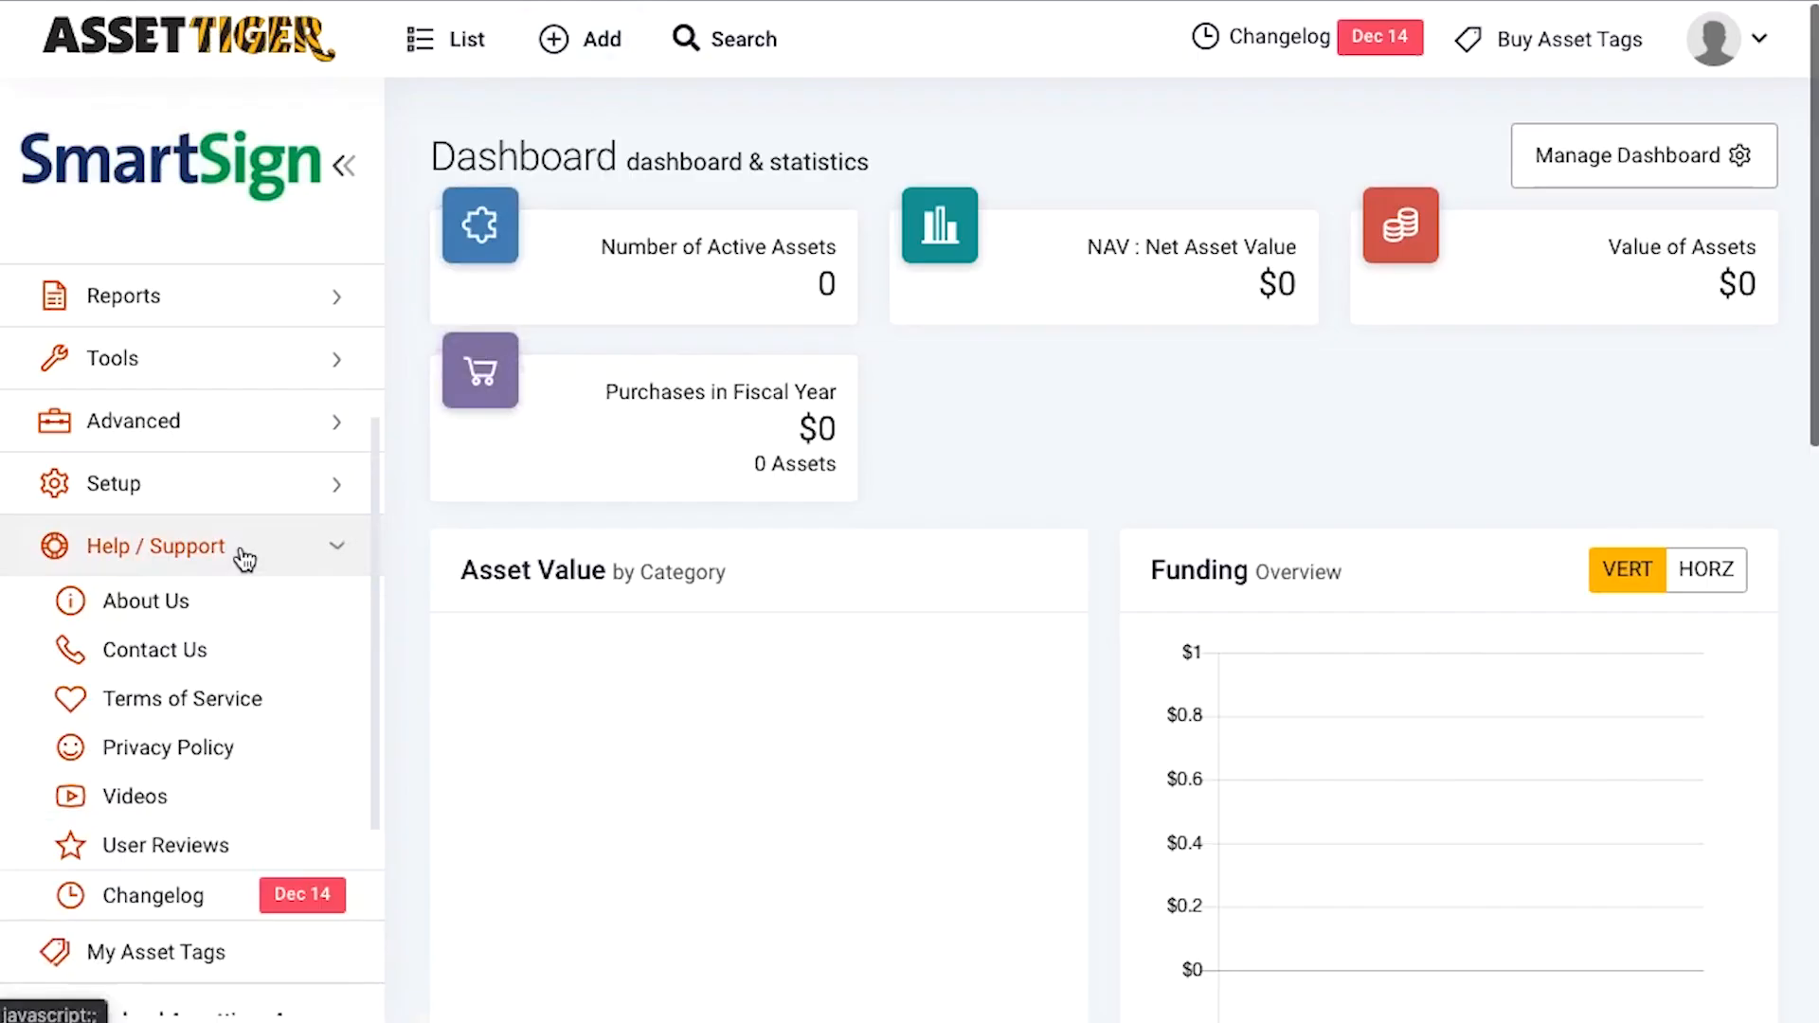
click(228, 663)
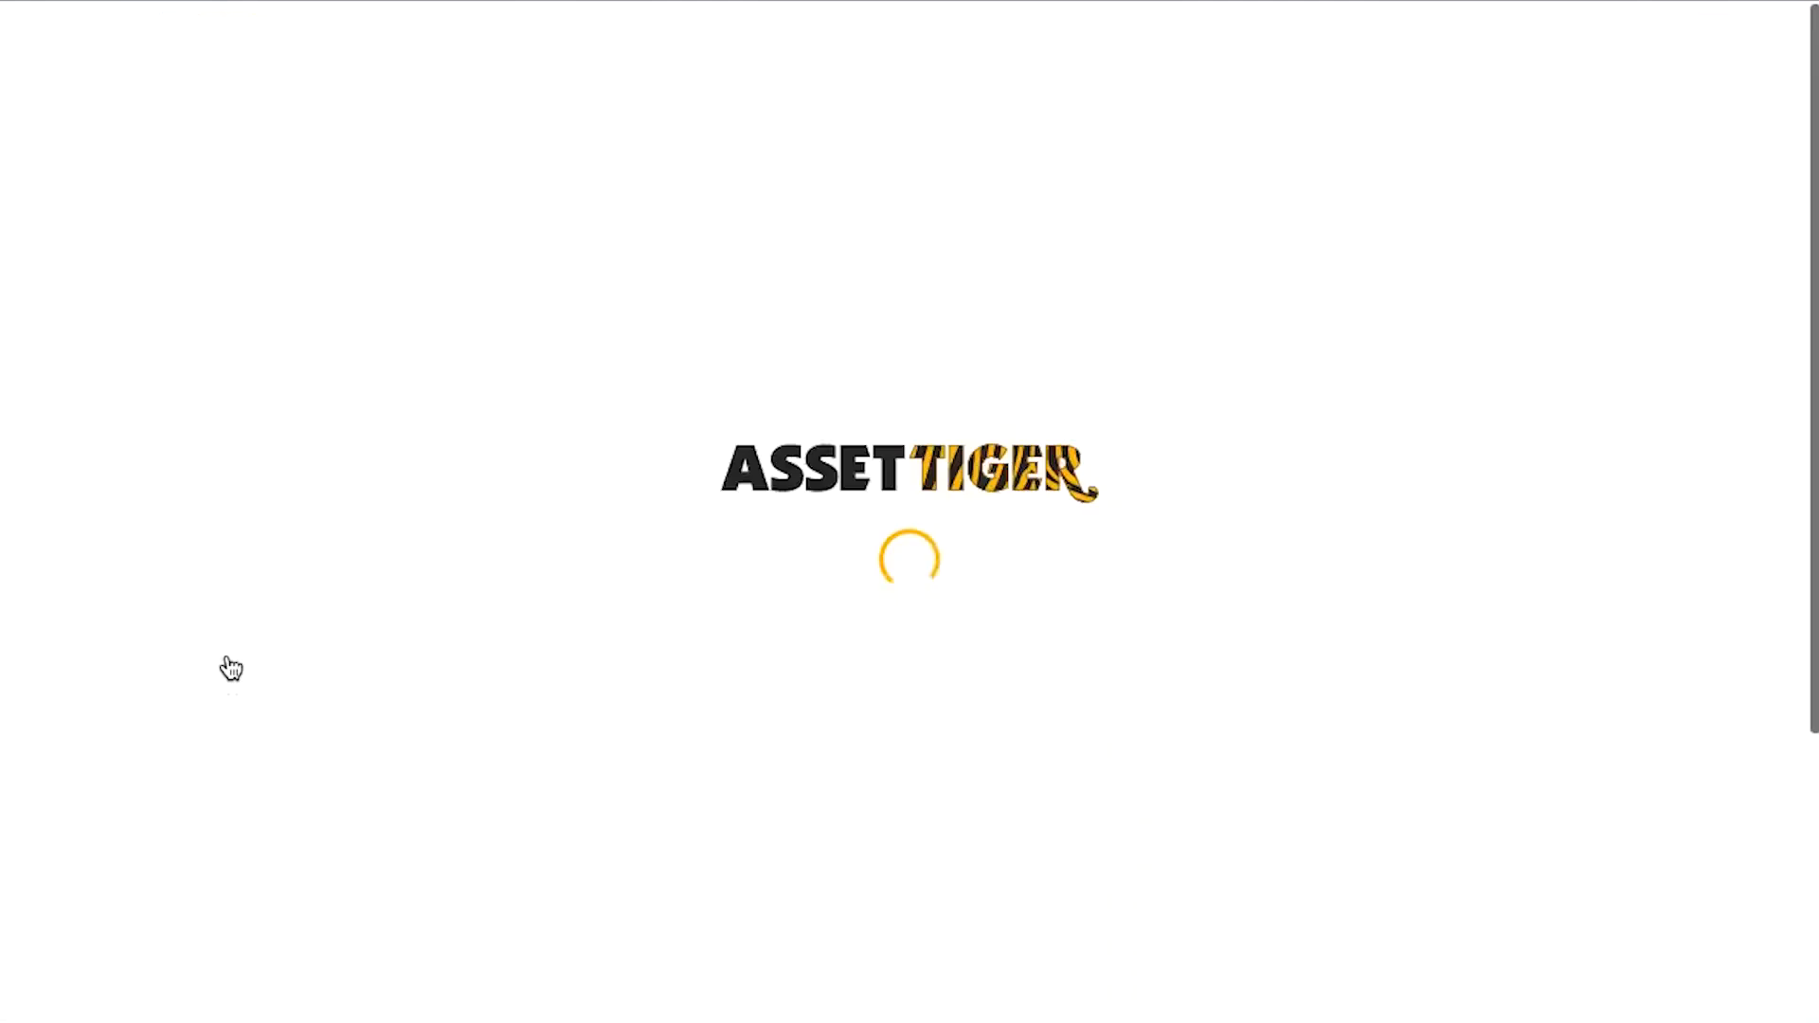
scroll(401, 561, down, 1)
scroll(401, 553, down, 2)
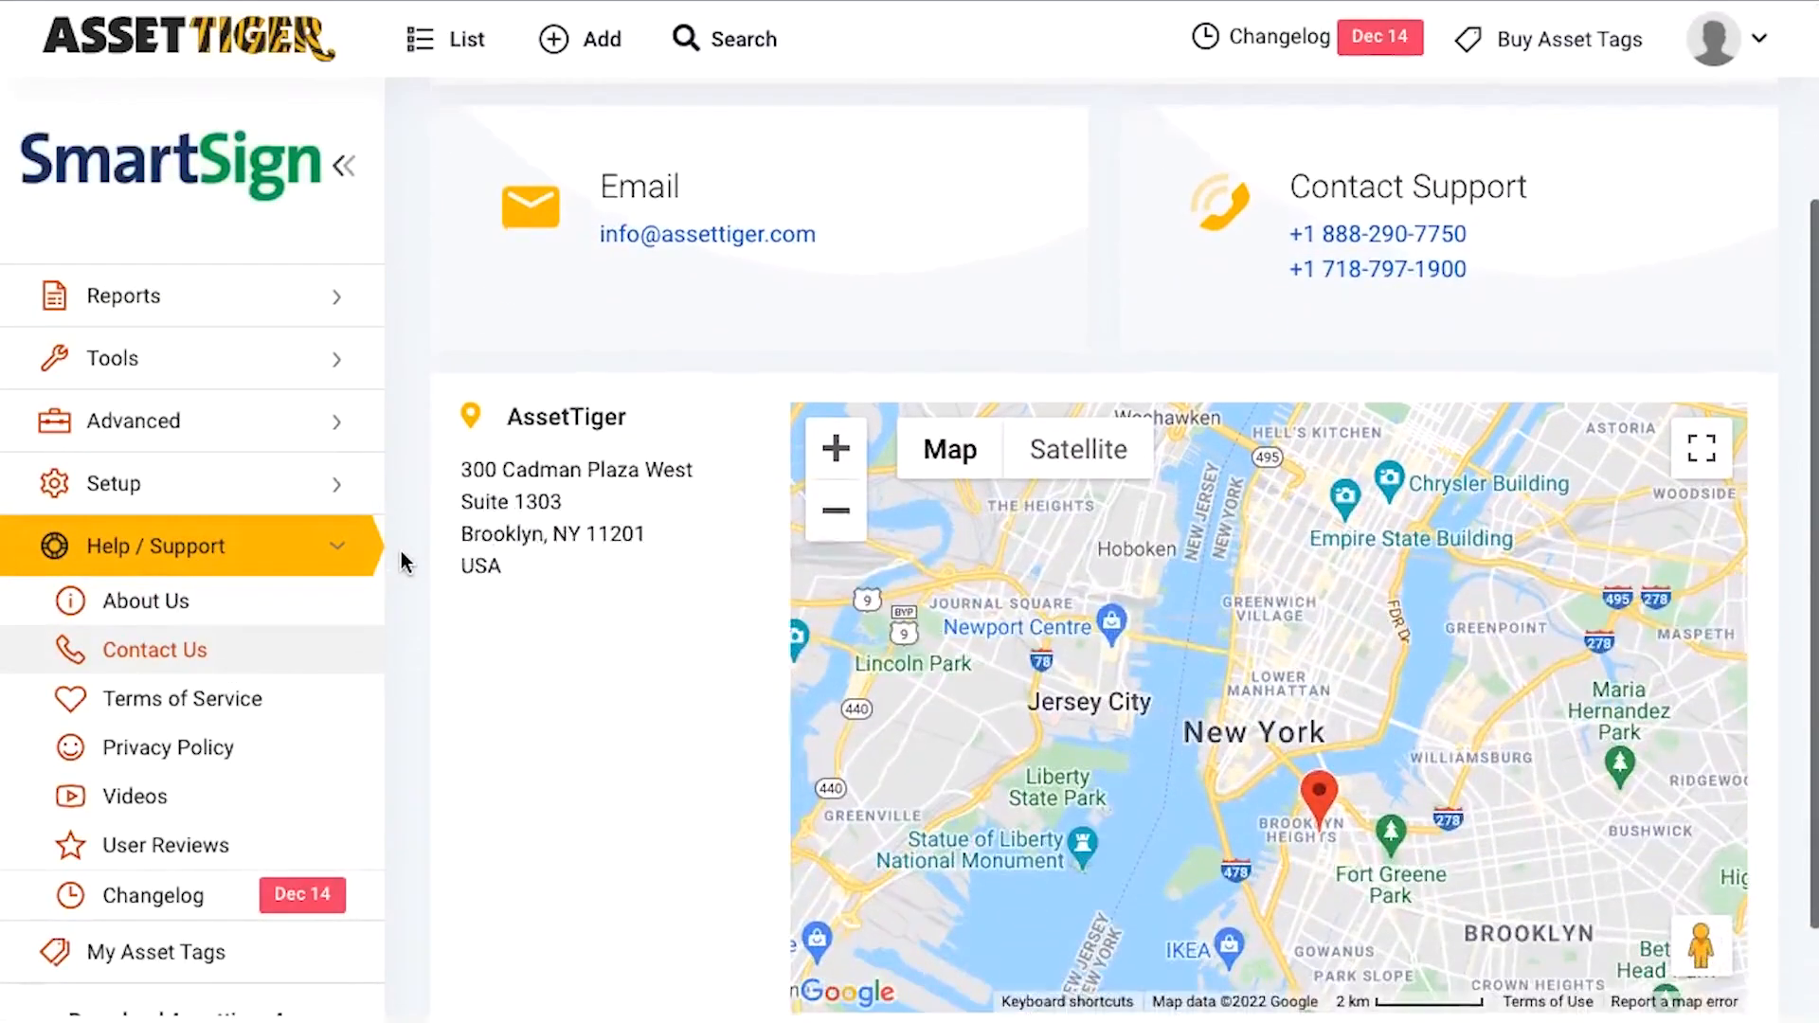